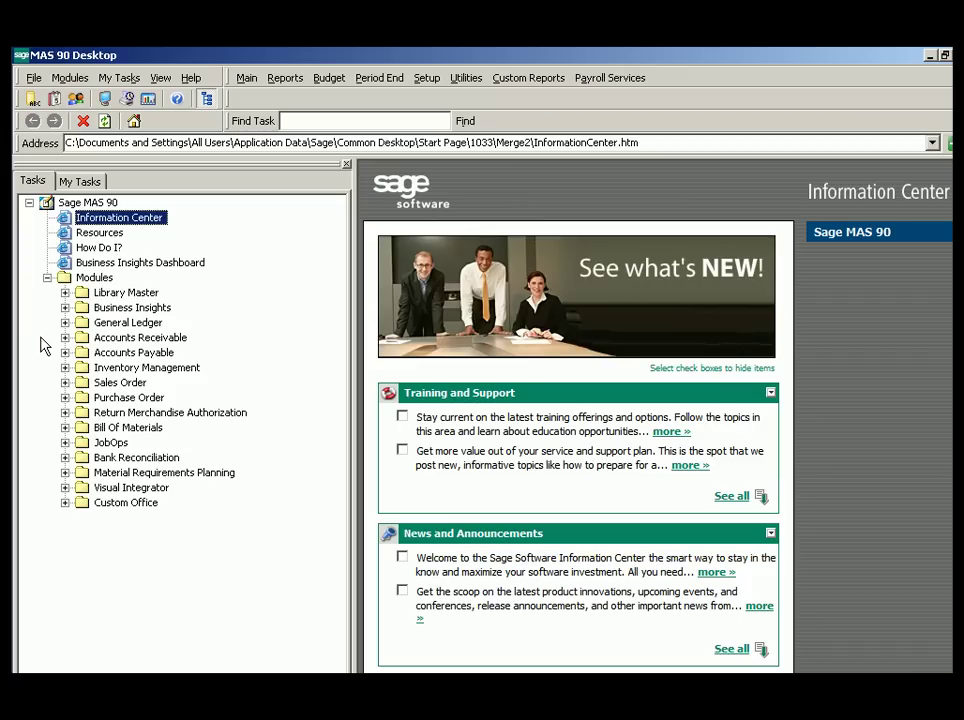
pyautogui.click(66, 443)
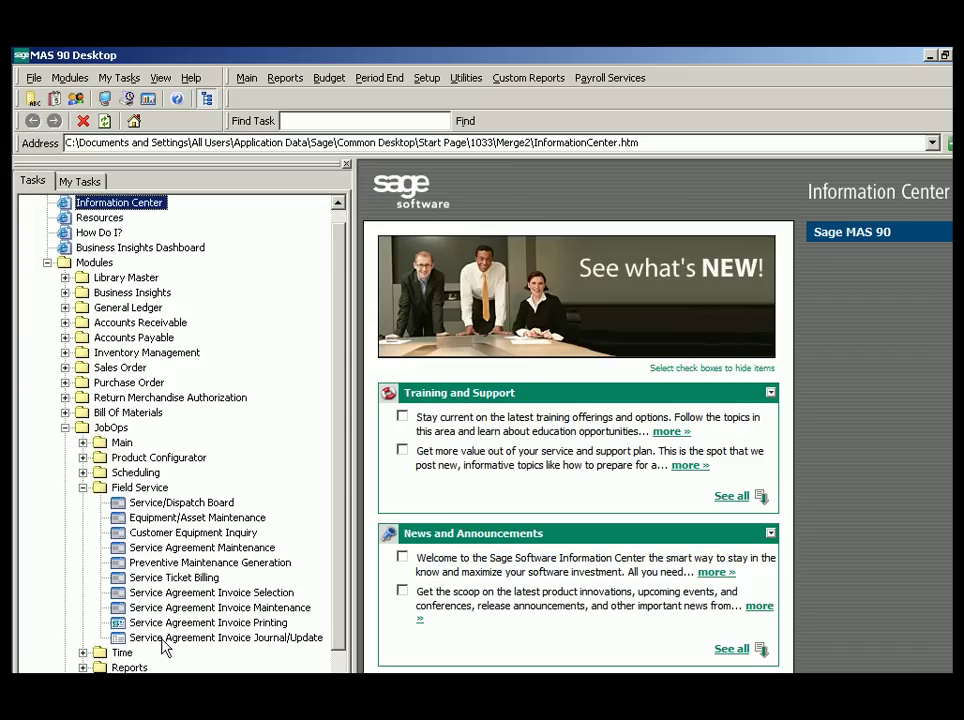
pyautogui.click(64, 428)
pyautogui.click(66, 428)
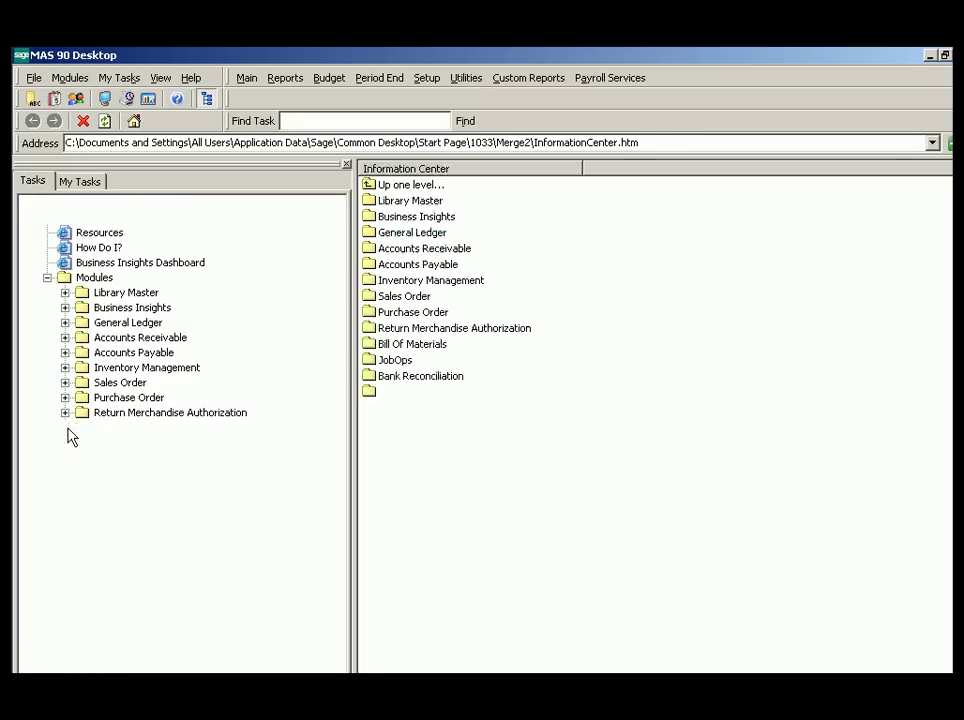
# - Open Sales Order Entry from the JobOps Demo tasks and start a new order with the next available order number
pyautogui.click(72, 181)
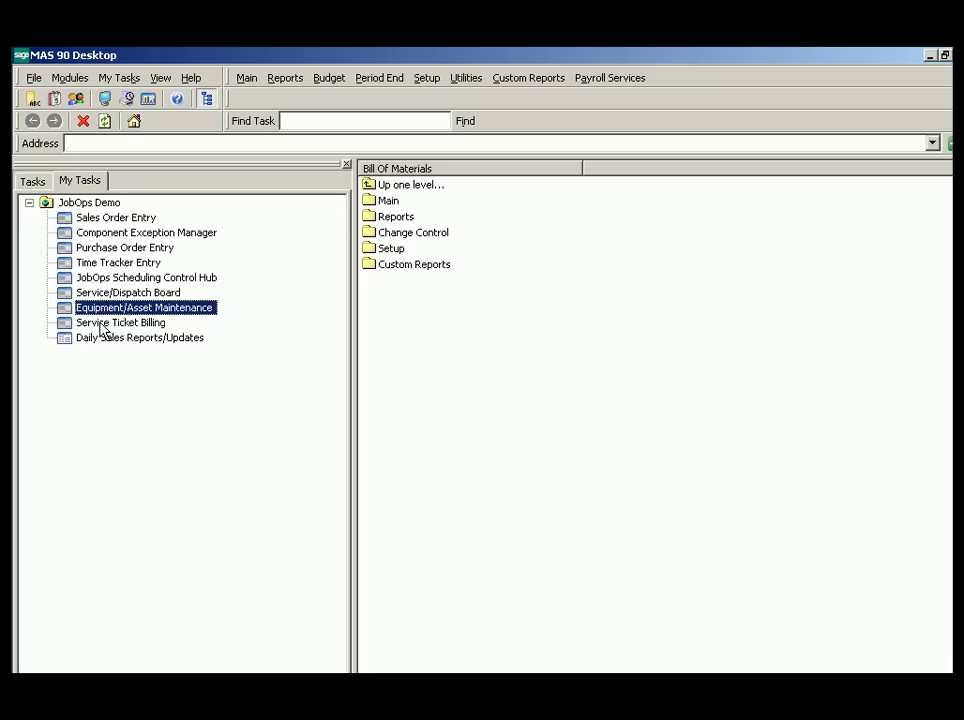
pyautogui.click(98, 219)
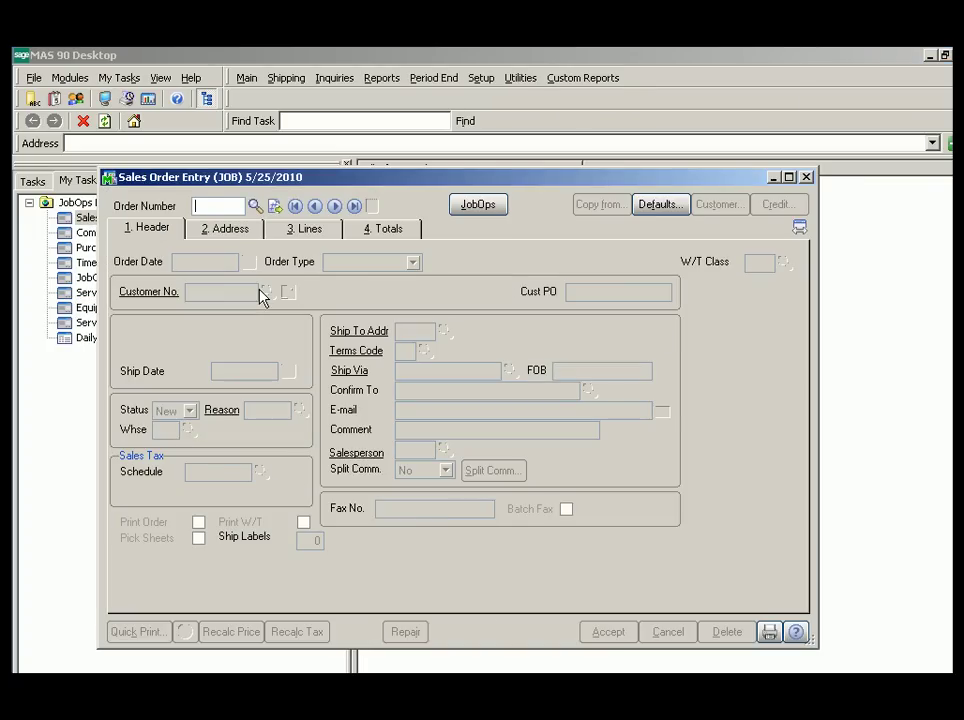
pyautogui.click(270, 206)
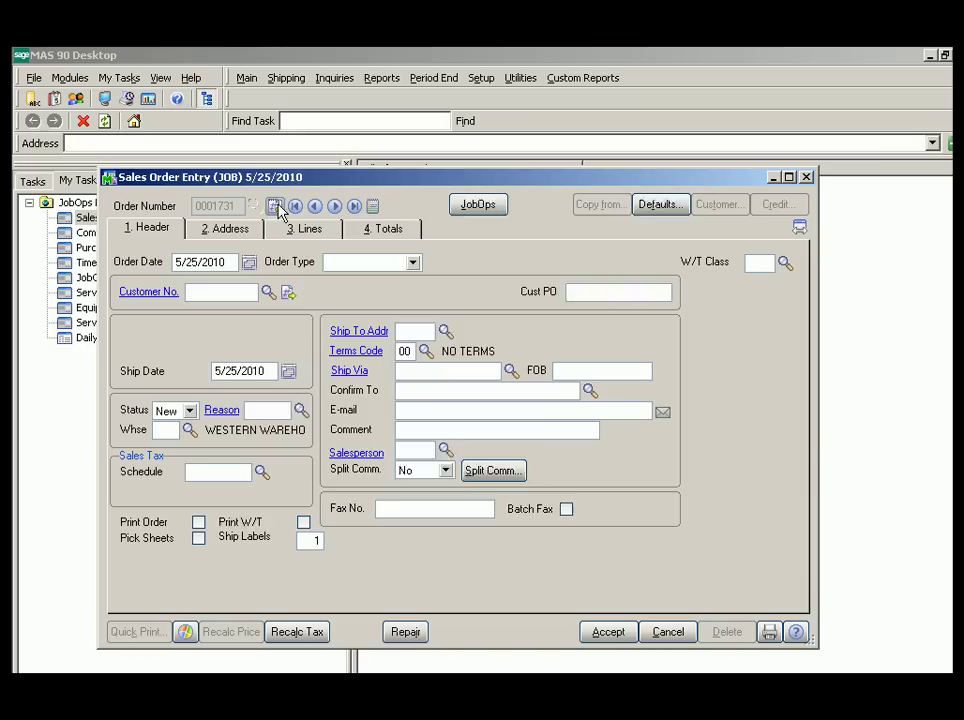
# - Assign the order to customer Accounting System Associates and set its work ticket class to CST, custom make-to-order systems
pyautogui.click(266, 292)
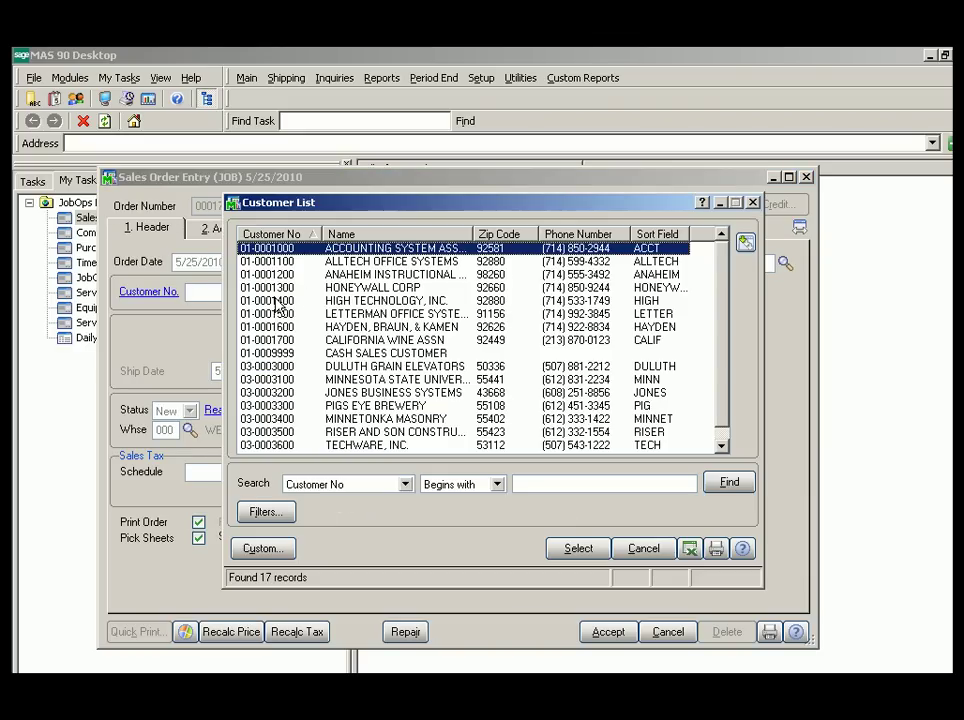
pyautogui.doubleClick(370, 255)
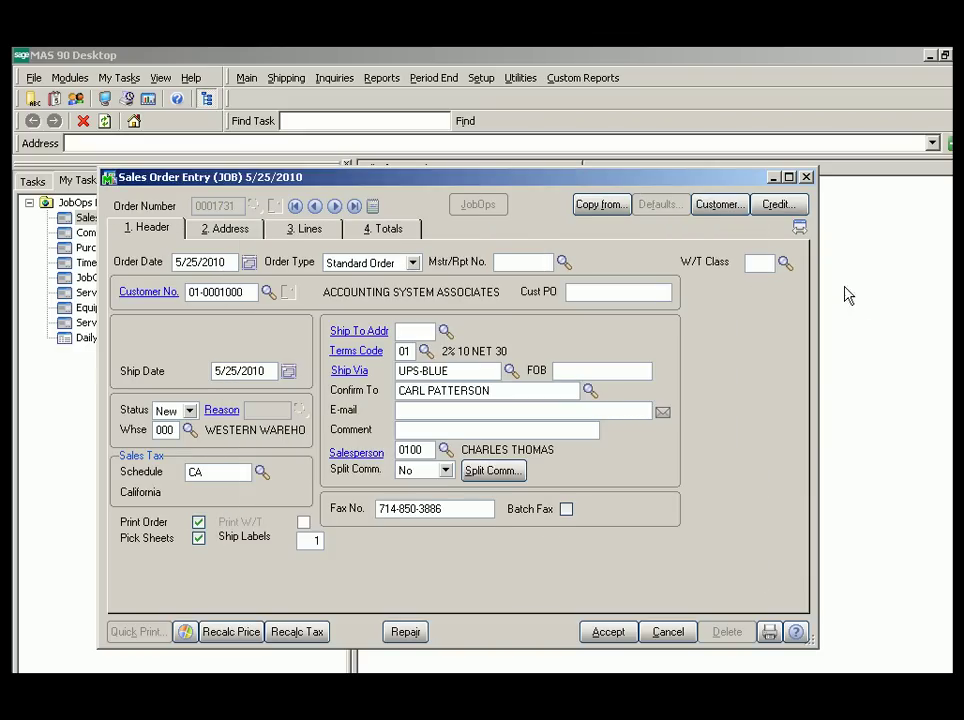
pyautogui.click(785, 263)
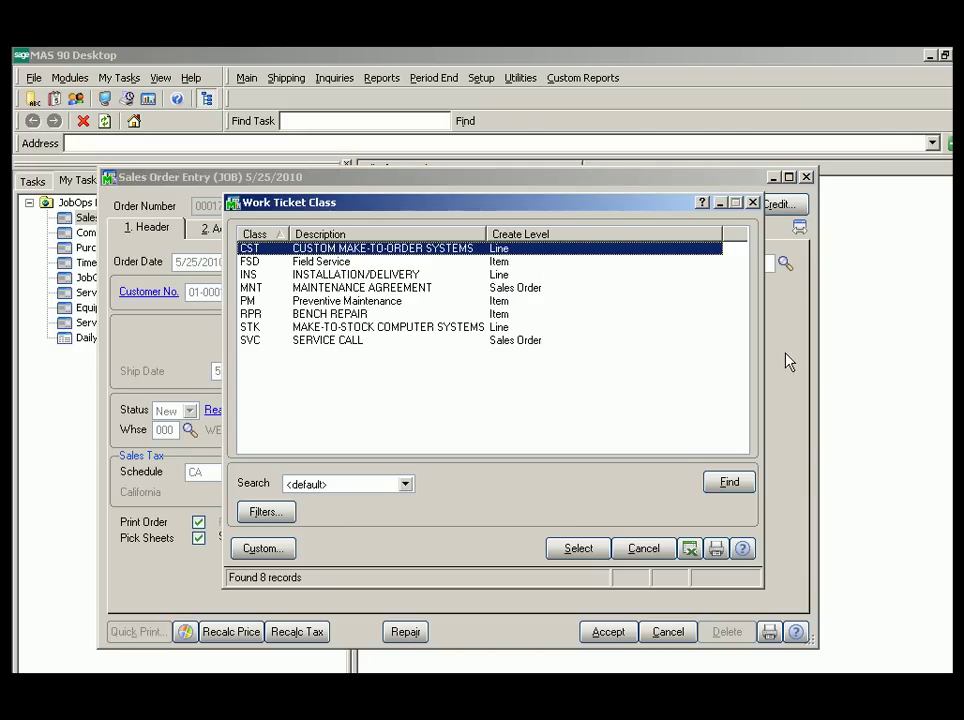
pyautogui.doubleClick(333, 249)
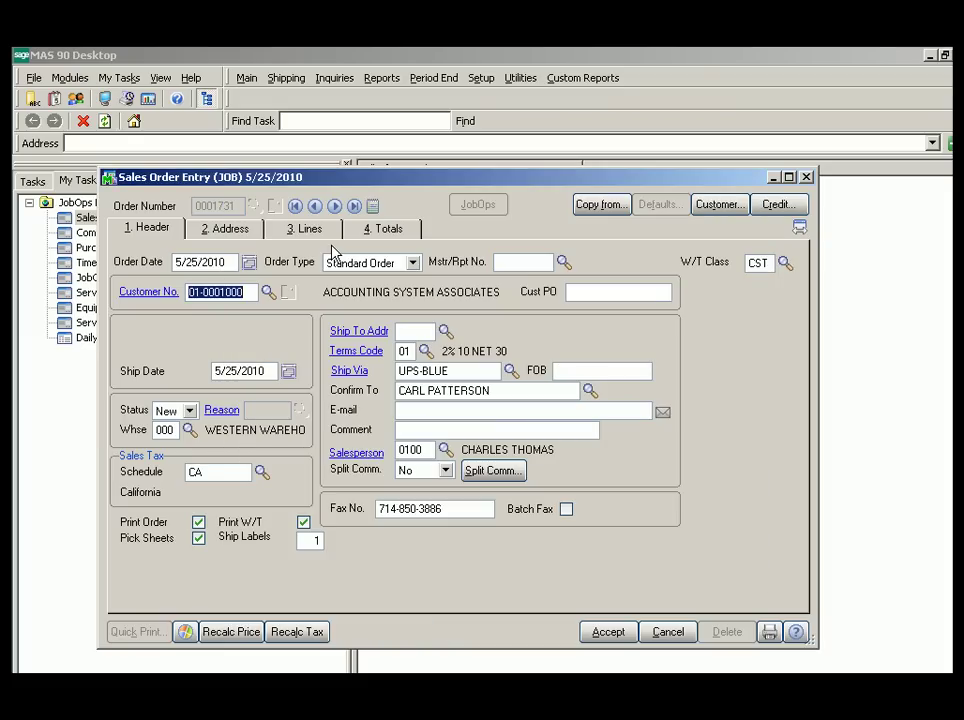
# - Add the SERVERS item, a custom server system, as the first line of the sales order
pyautogui.click(305, 229)
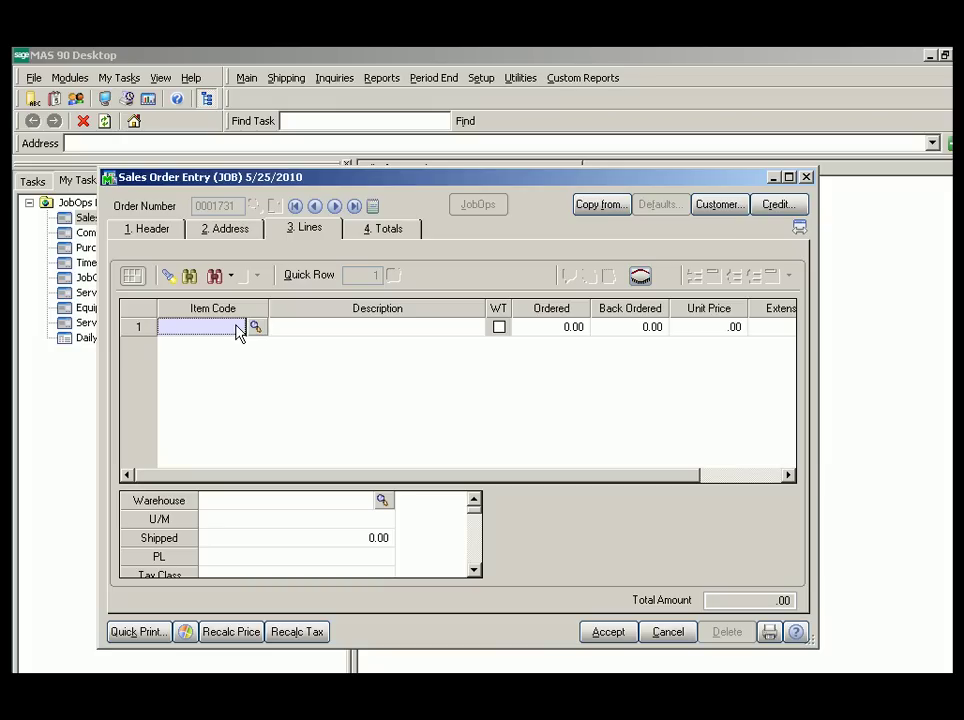
pyautogui.click(255, 327)
pyautogui.scroll(-5, 407, 388)
pyautogui.scroll(-5, 407, 388)
pyautogui.click(288, 358)
pyautogui.press('s')
pyautogui.scroll(-2, 320, 430)
pyautogui.scroll(-4, 301, 404)
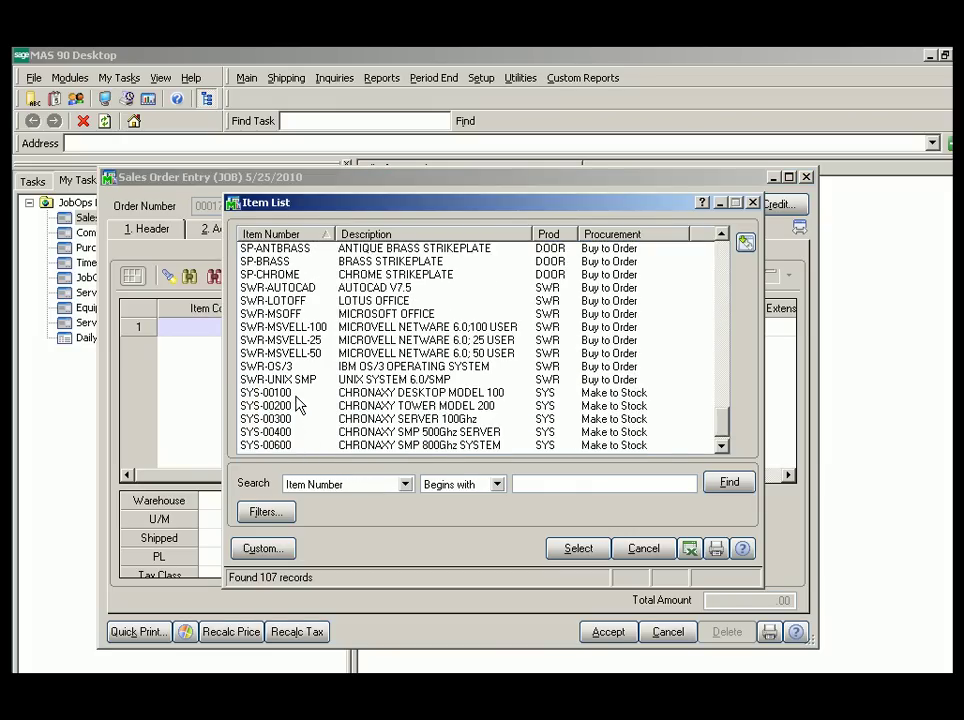
pyautogui.press('Down')
pyautogui.press('Down')
pyautogui.press('Return')
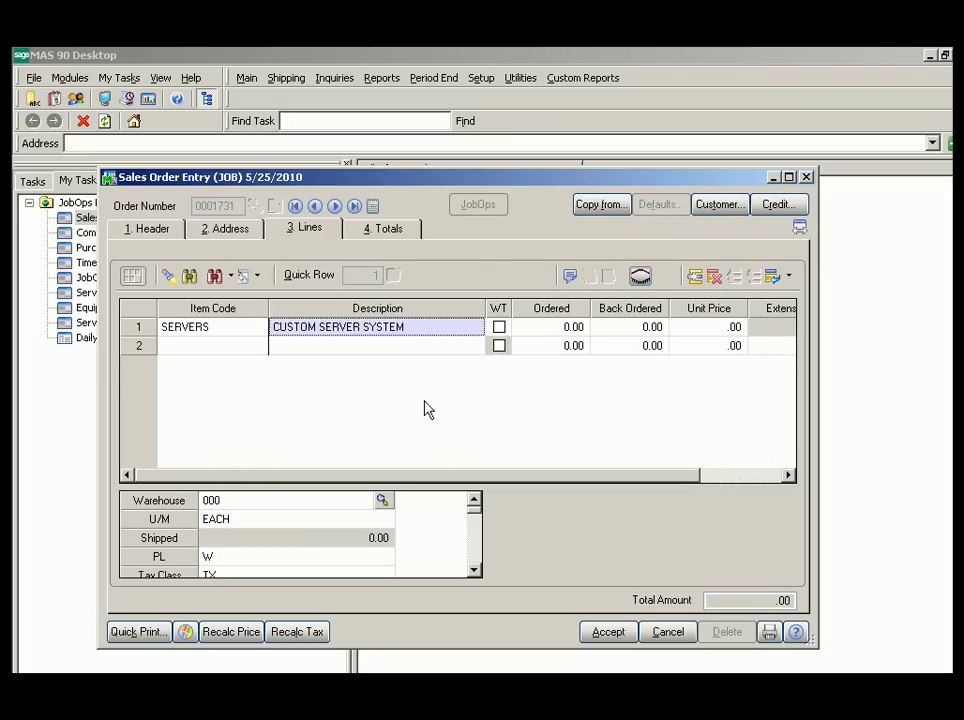
# - Flag the SERVERS line for a work ticket and set its ordered quantity to 1
pyautogui.click(499, 326)
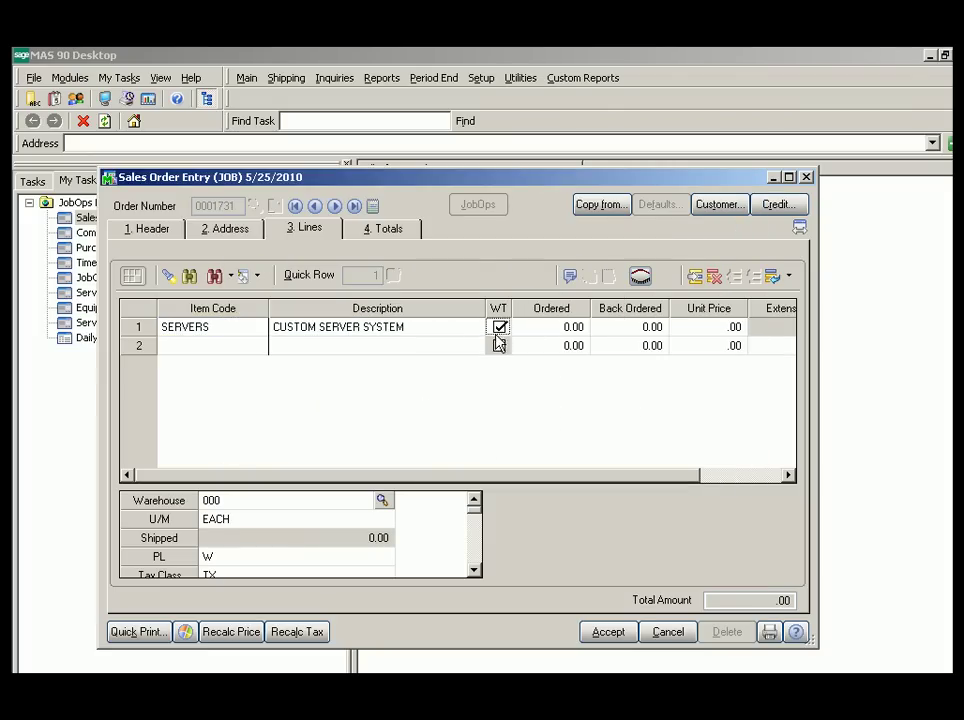
pyautogui.click(577, 327)
pyautogui.write('1')
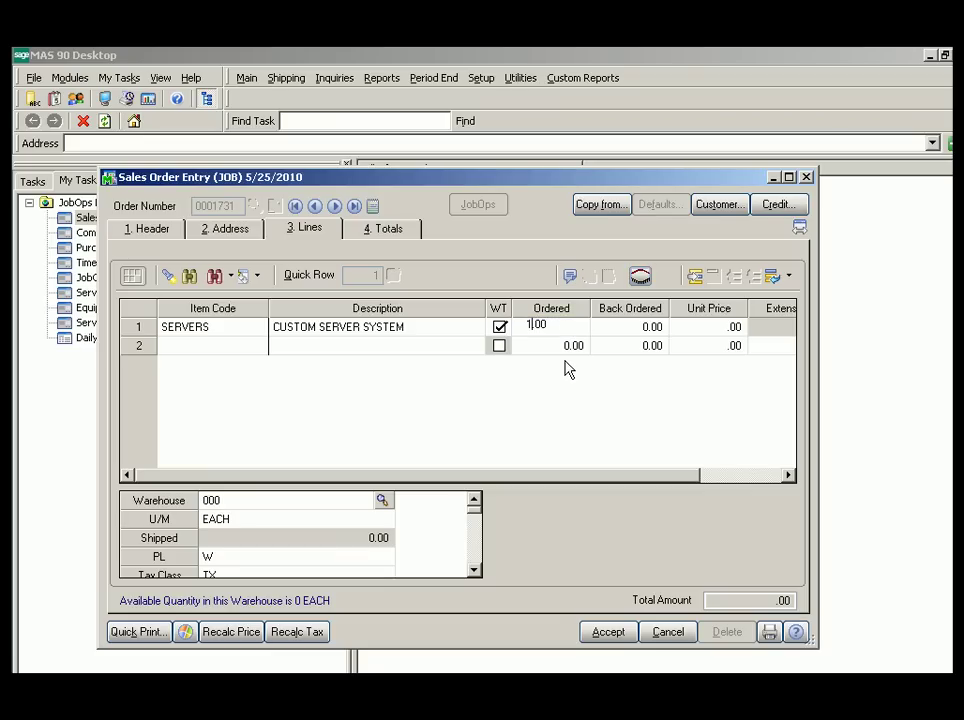
pyautogui.press('Tab')
# - Create the work ticket from the configurator, compare the server models' pictures and choose Model 300
pyautogui.click(256, 346)
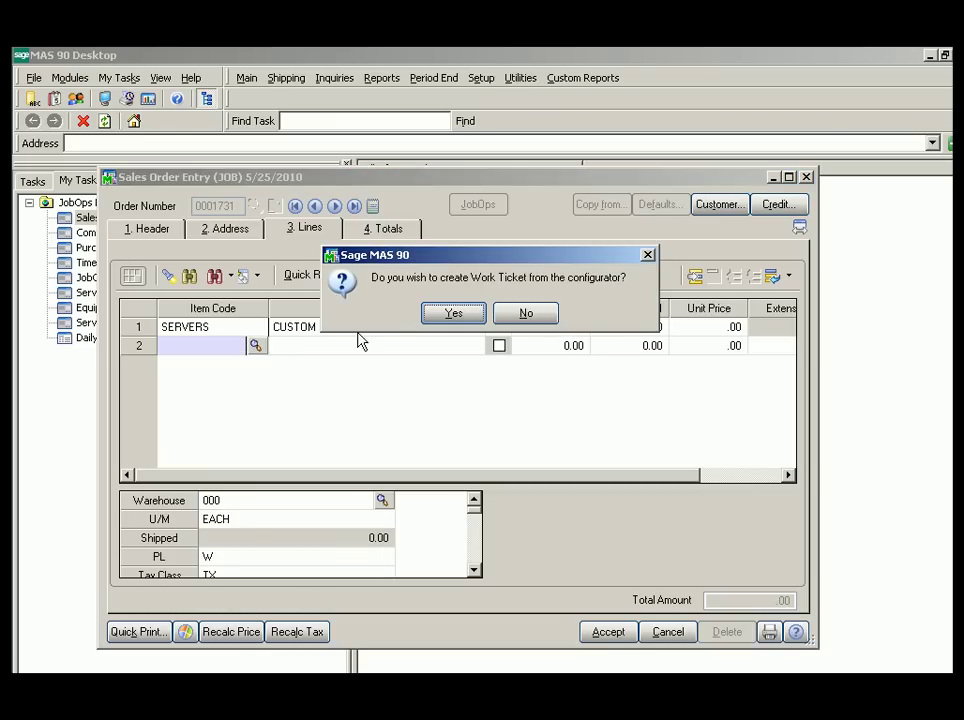
pyautogui.click(449, 315)
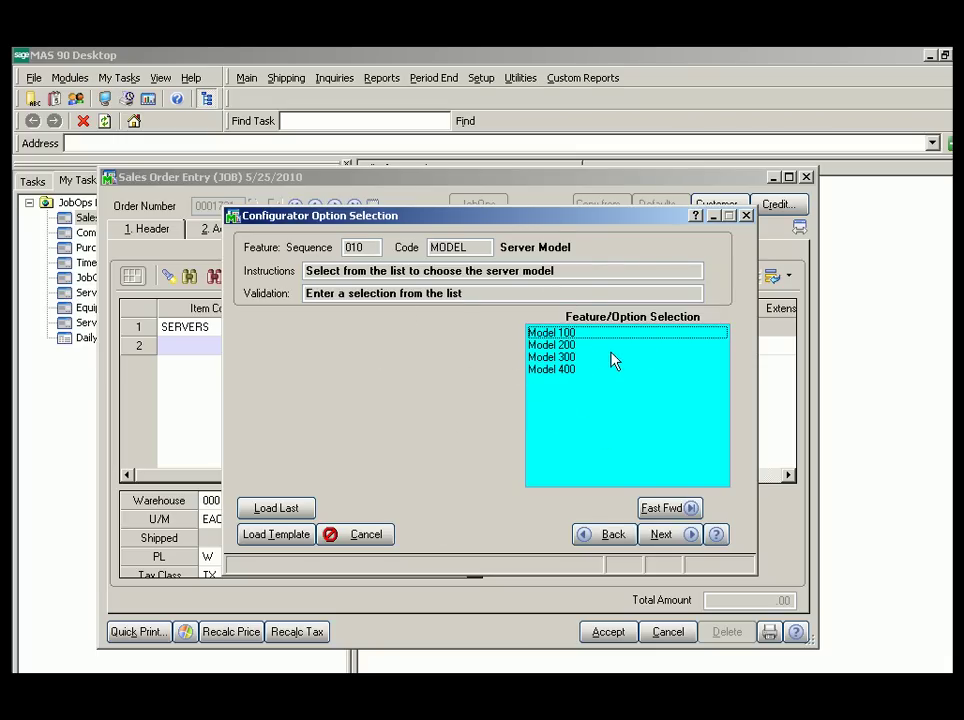
pyautogui.click(573, 359)
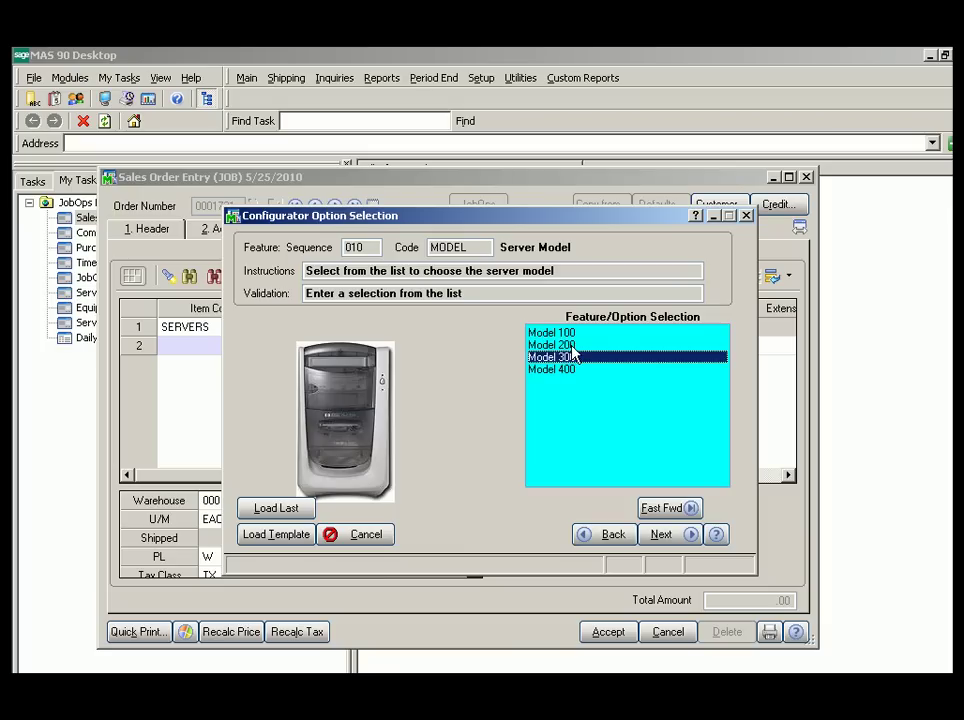
pyautogui.click(570, 345)
pyautogui.click(569, 335)
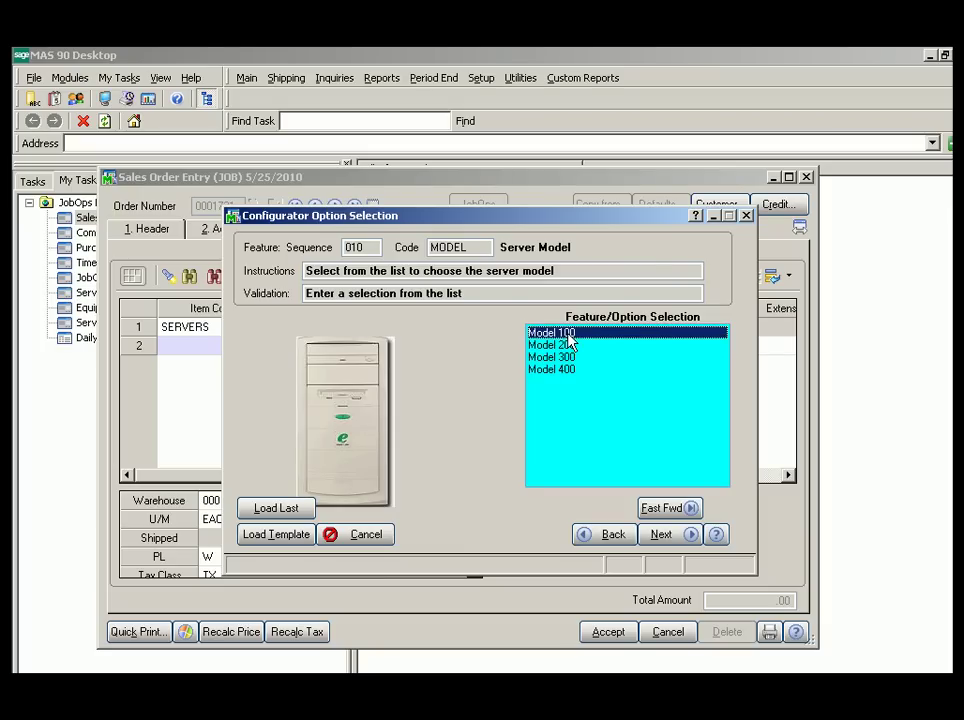
pyautogui.click(566, 362)
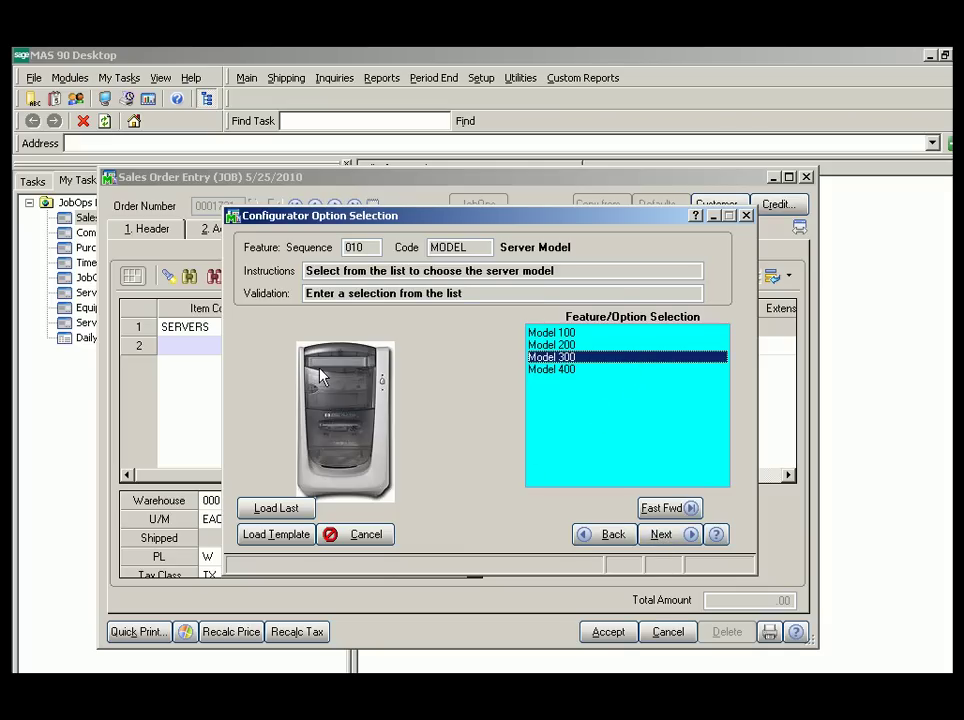
pyautogui.click(667, 536)
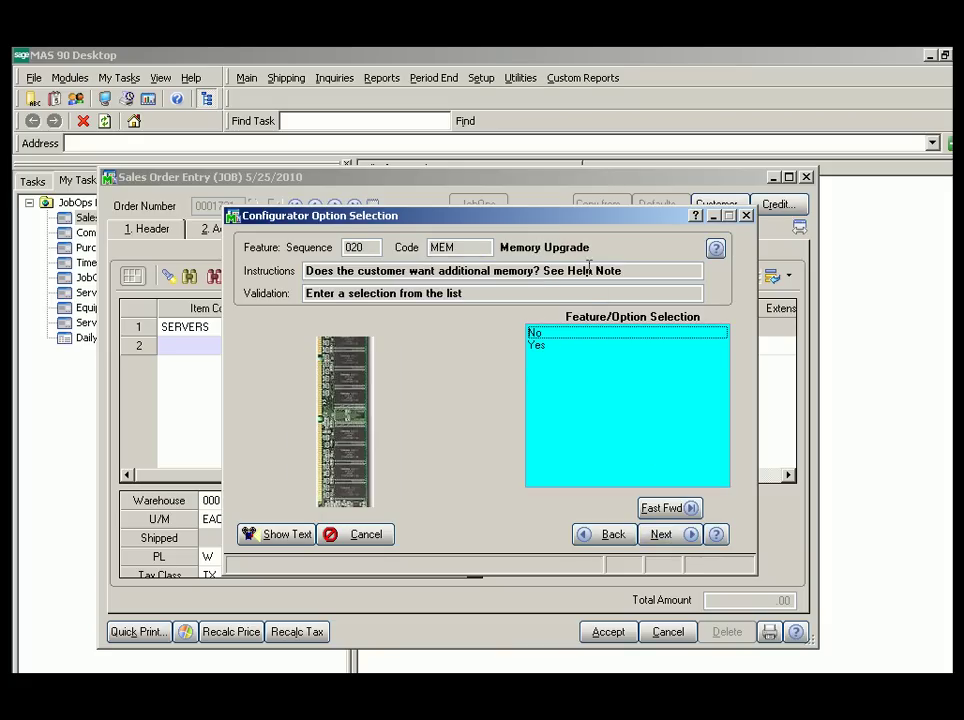
# - Read the memory upgrade's help note, accept additional memory and choose size 256K with quantity 2
pyautogui.click(716, 249)
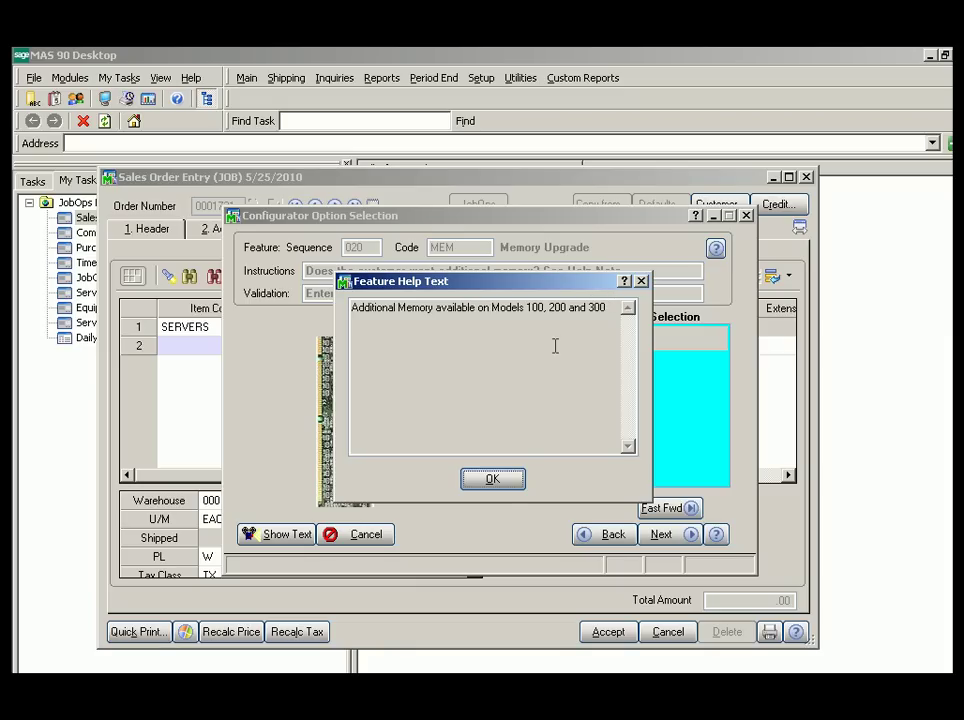
pyautogui.click(508, 484)
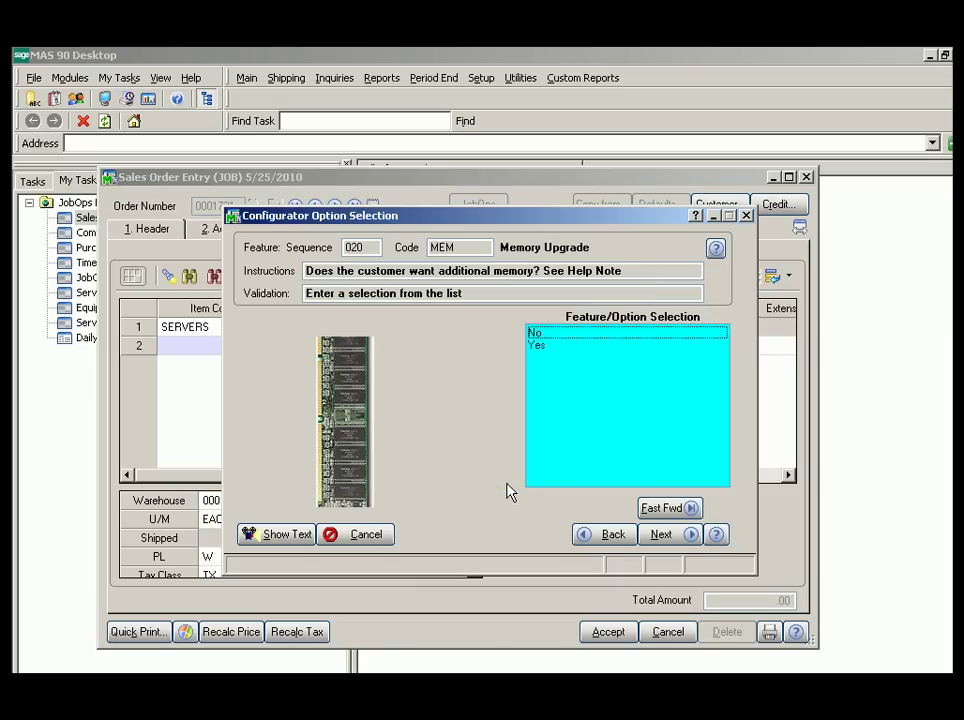
pyautogui.click(552, 348)
pyautogui.click(678, 538)
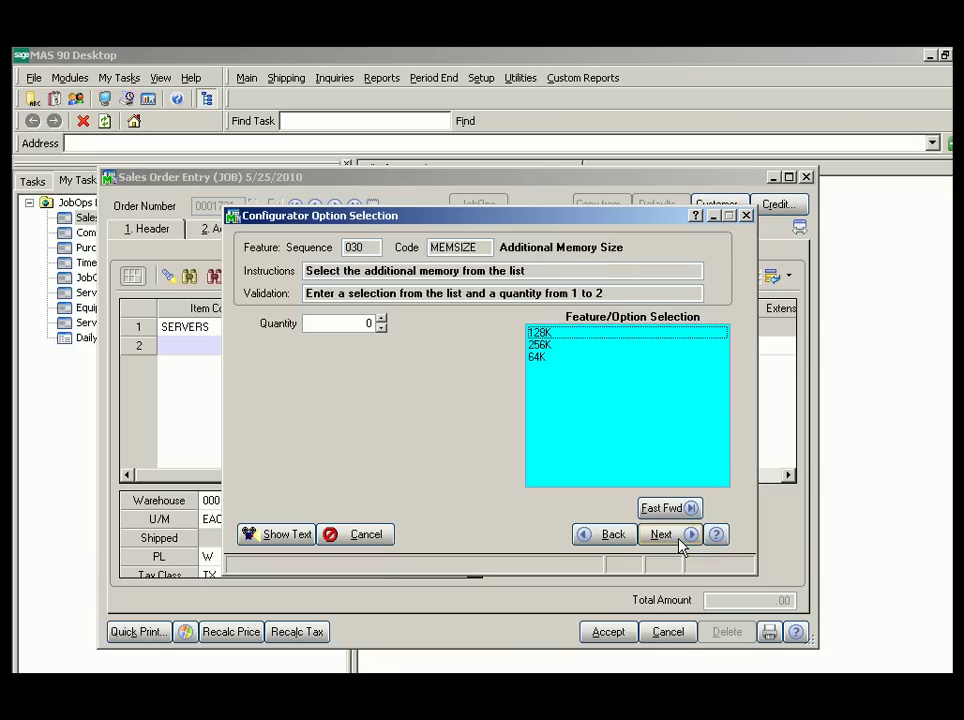
pyautogui.click(545, 345)
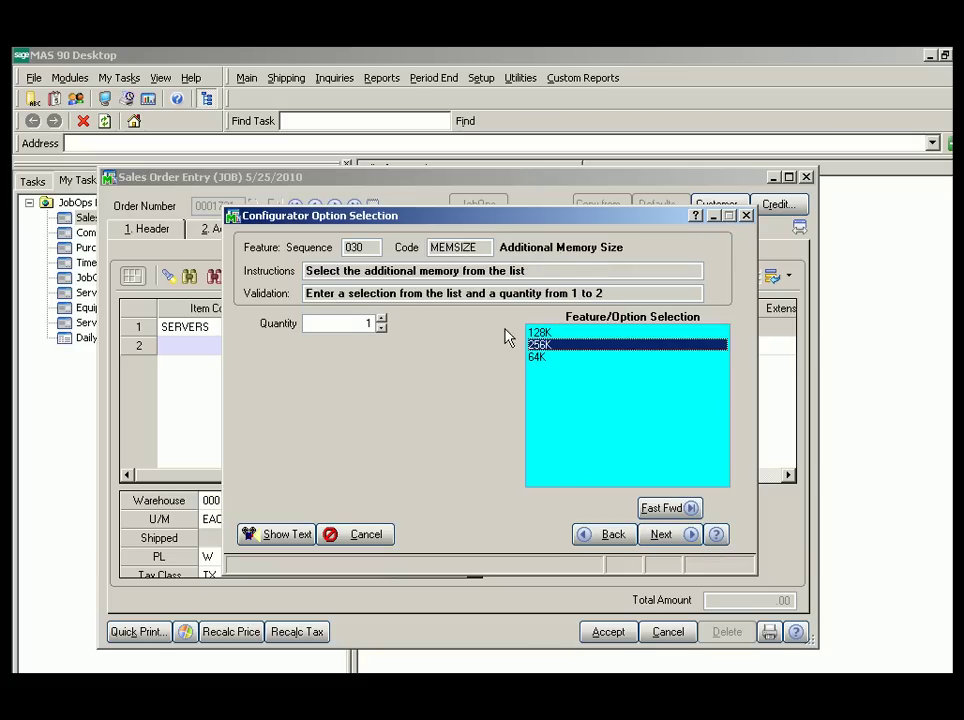
pyautogui.click(380, 319)
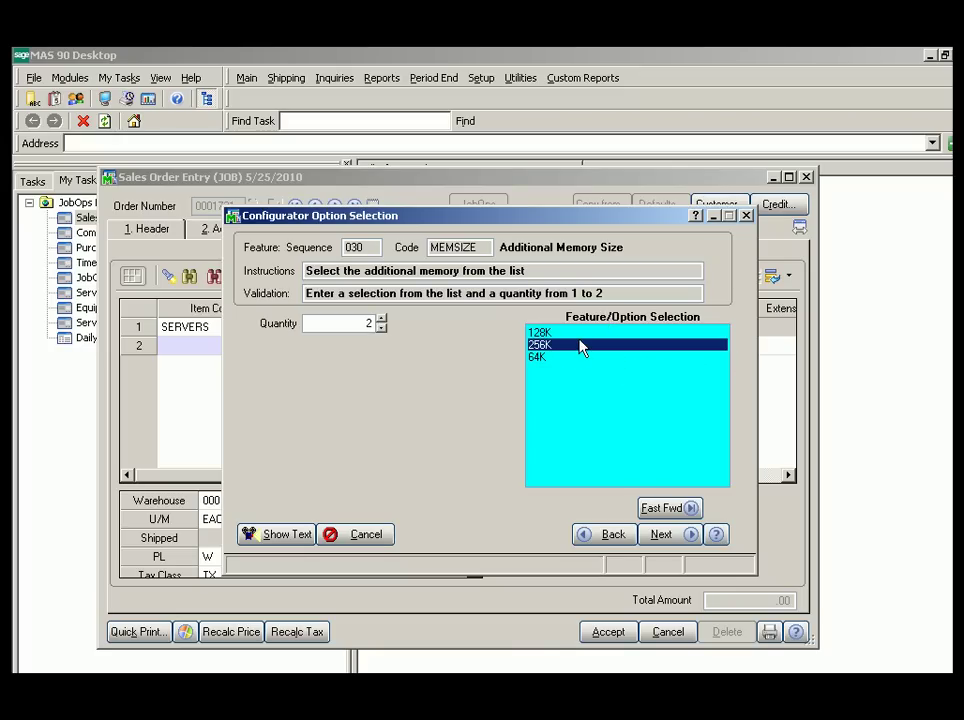
# - Go back and answer No to the memory upgrade, check which question follows, and return to the memory upgrade
pyautogui.click(586, 535)
pyautogui.click(540, 334)
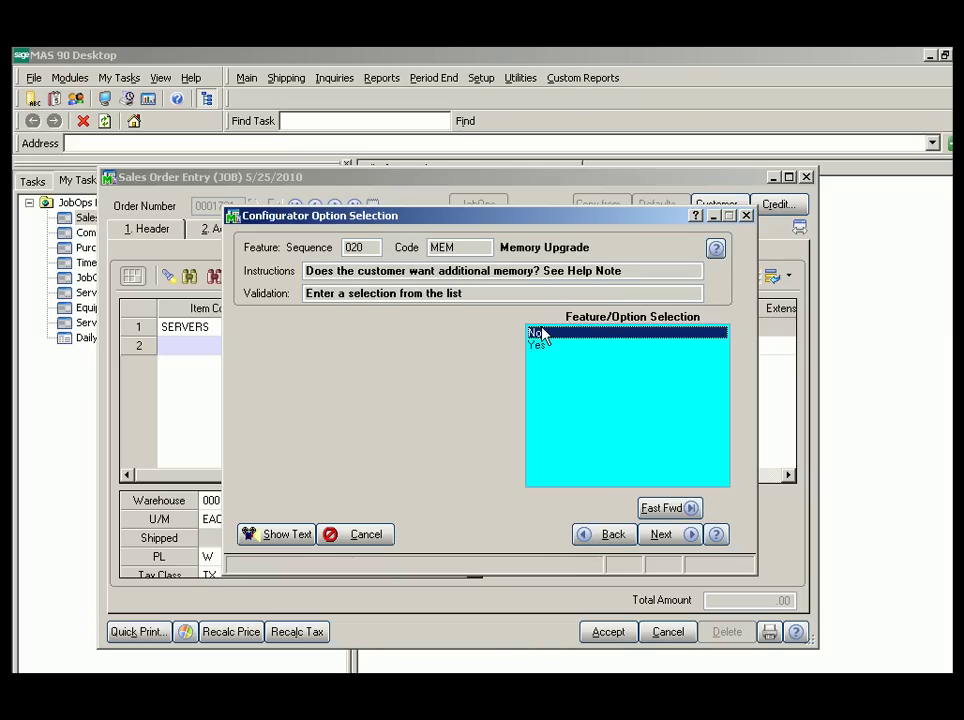
pyautogui.click(662, 535)
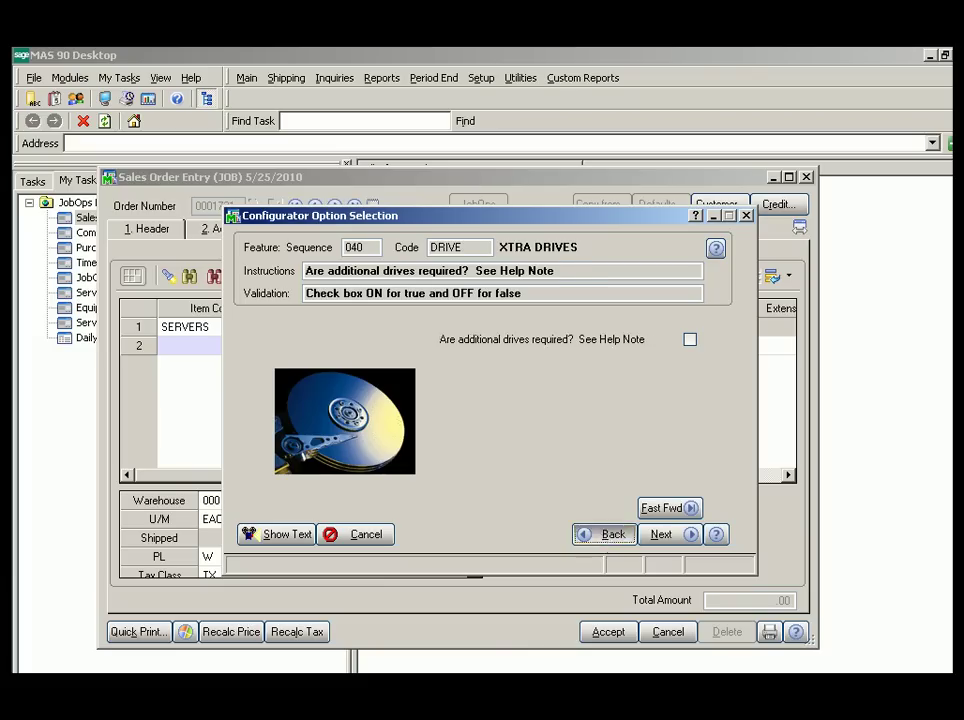
pyautogui.click(610, 535)
# - Answer Yes to the memory upgrade and set the additional memory to 256K with quantity 2
pyautogui.click(555, 345)
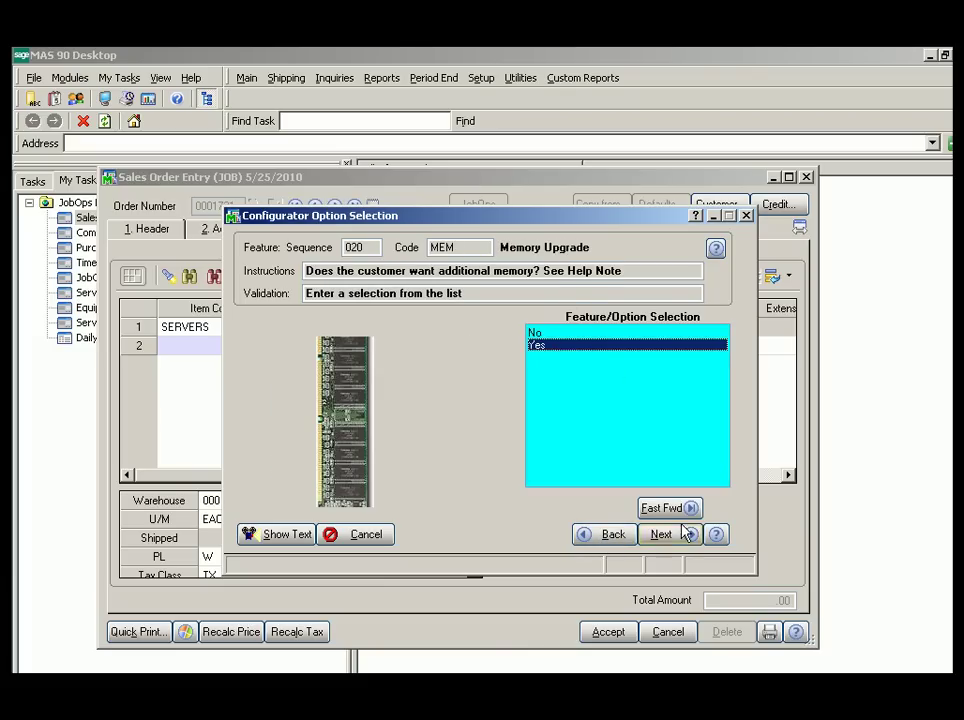
pyautogui.click(686, 534)
pyautogui.click(558, 345)
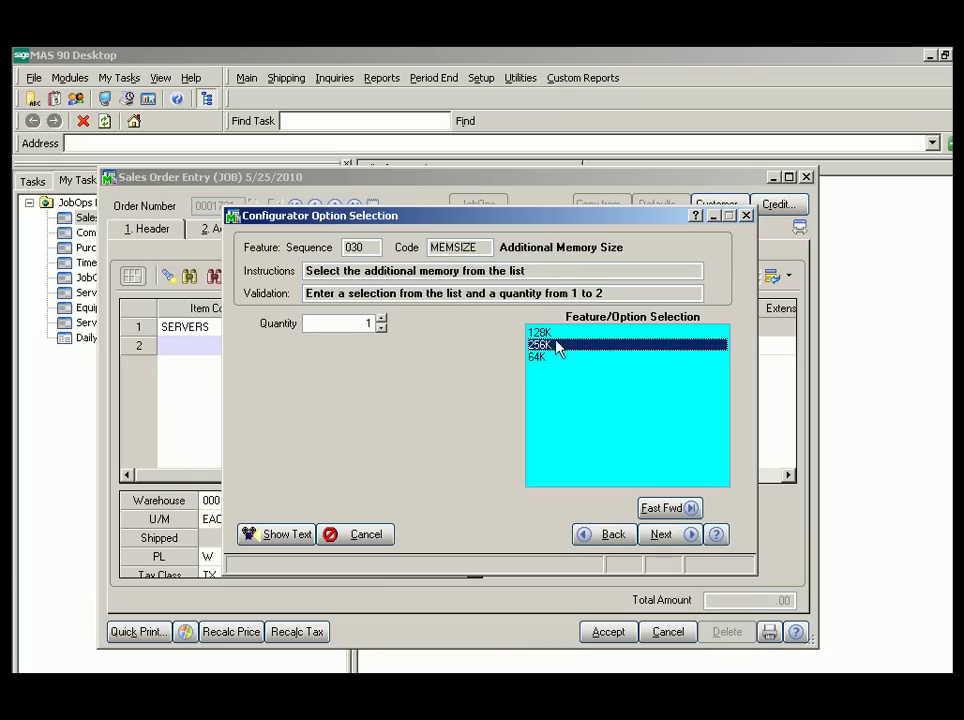
pyautogui.click(381, 319)
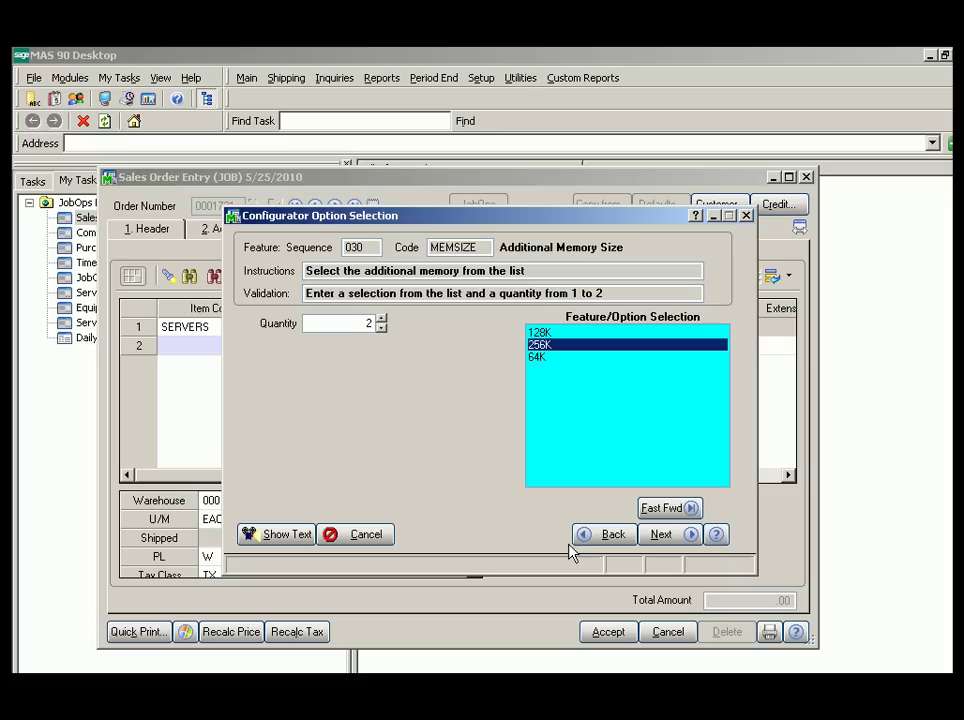
pyautogui.click(685, 537)
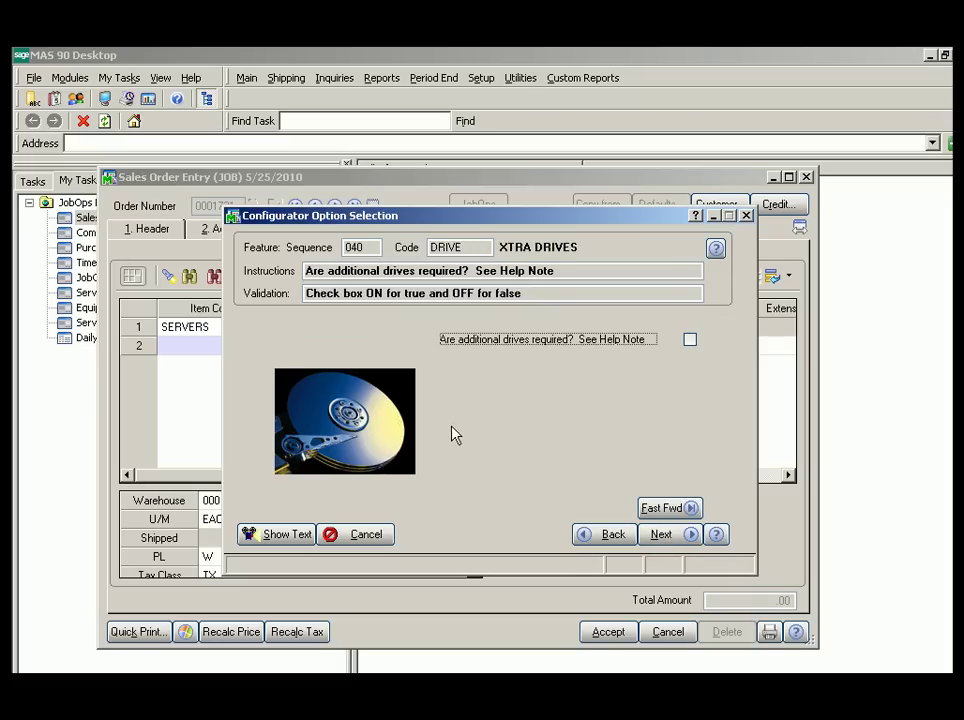
# - Require additional drives and choose the 50 Terabyte Megastore, item DDRIV-00500, as the drive type
pyautogui.click(690, 341)
pyautogui.click(662, 535)
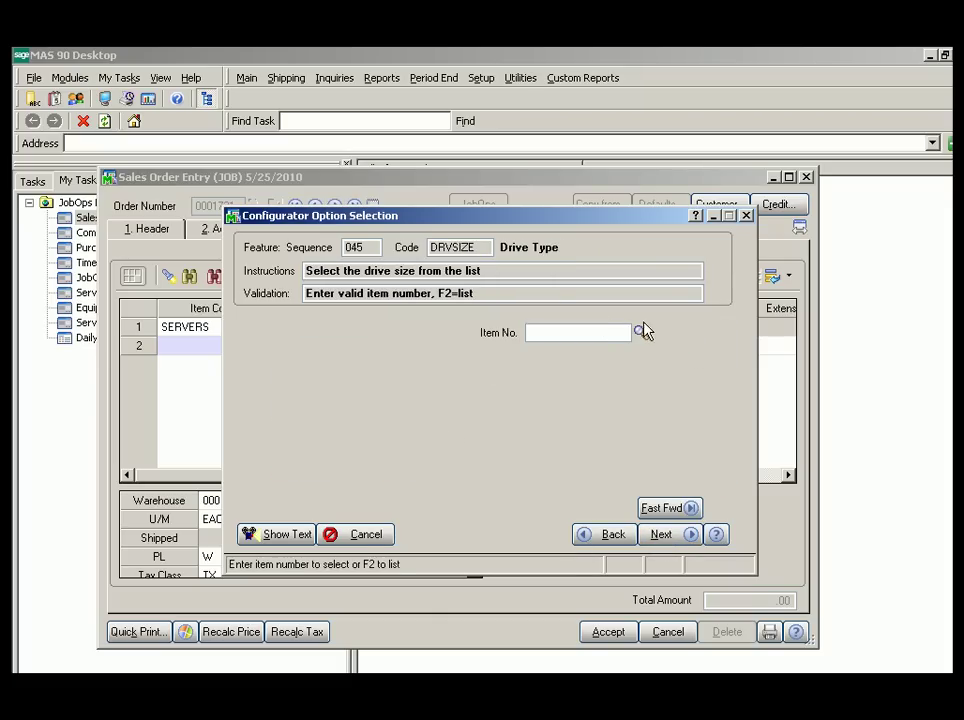
pyautogui.click(642, 335)
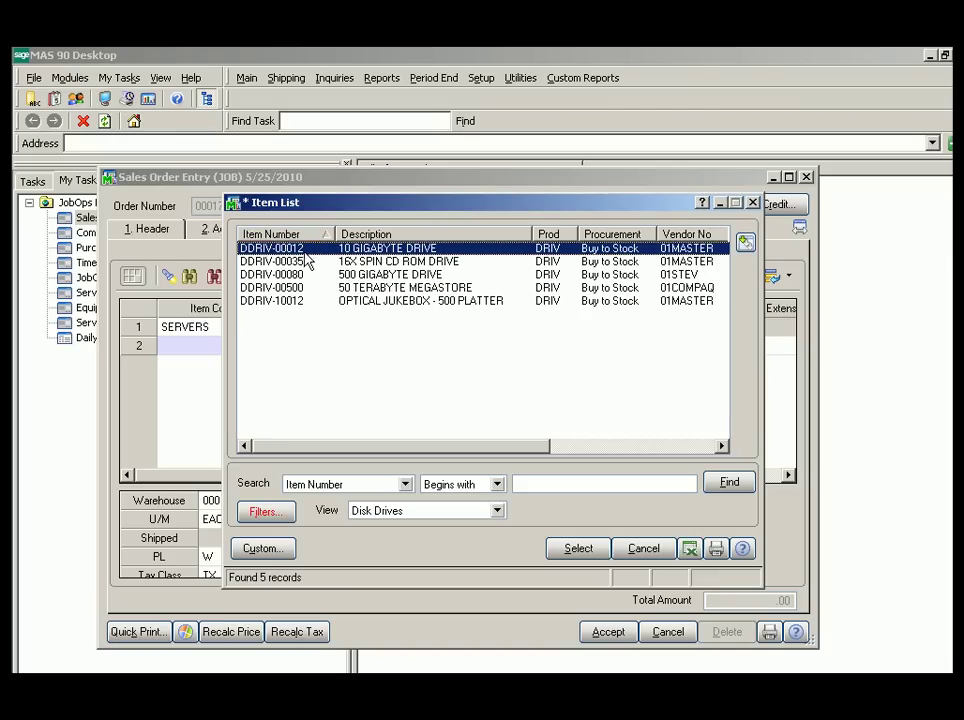
pyautogui.doubleClick(370, 287)
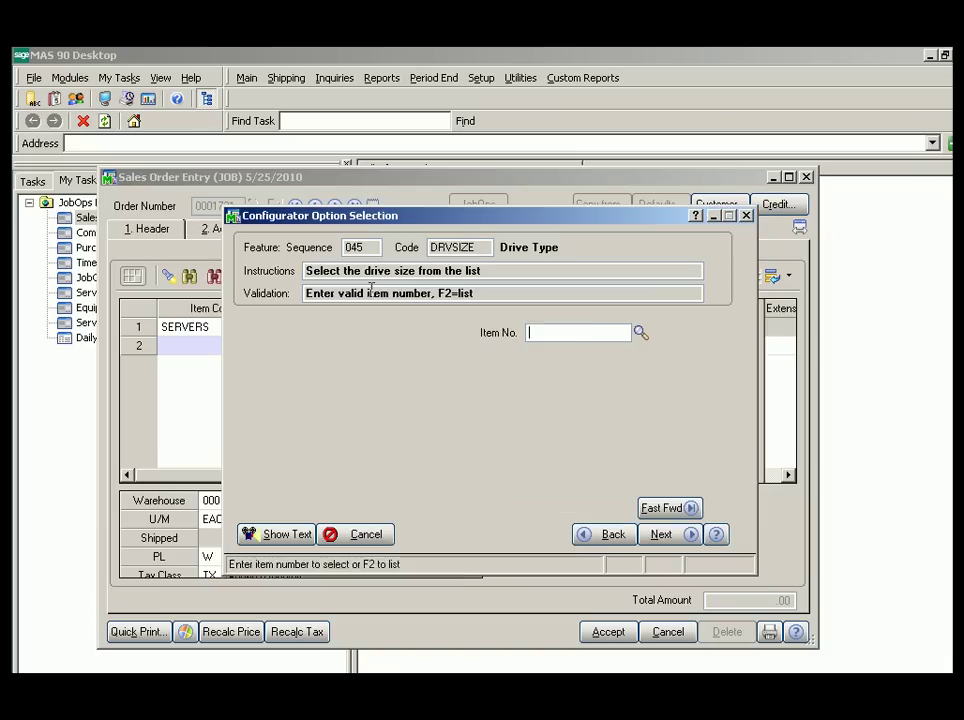
pyautogui.click(684, 535)
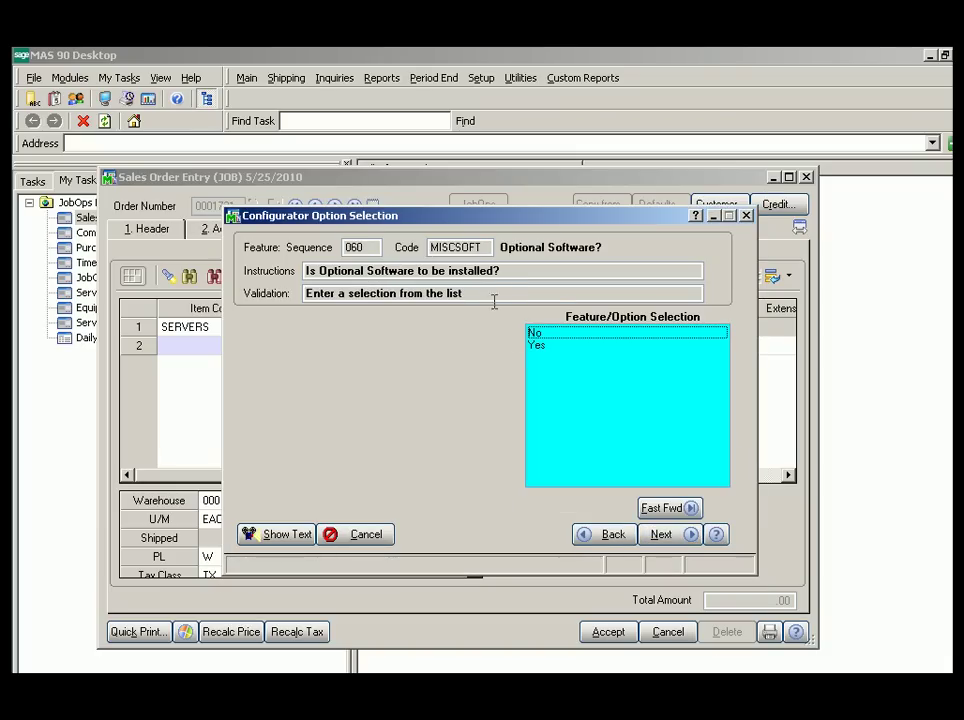
# - Include MS Office as the optional software, generate the work ticket from the configuration and open it for editing
pyautogui.click(537, 347)
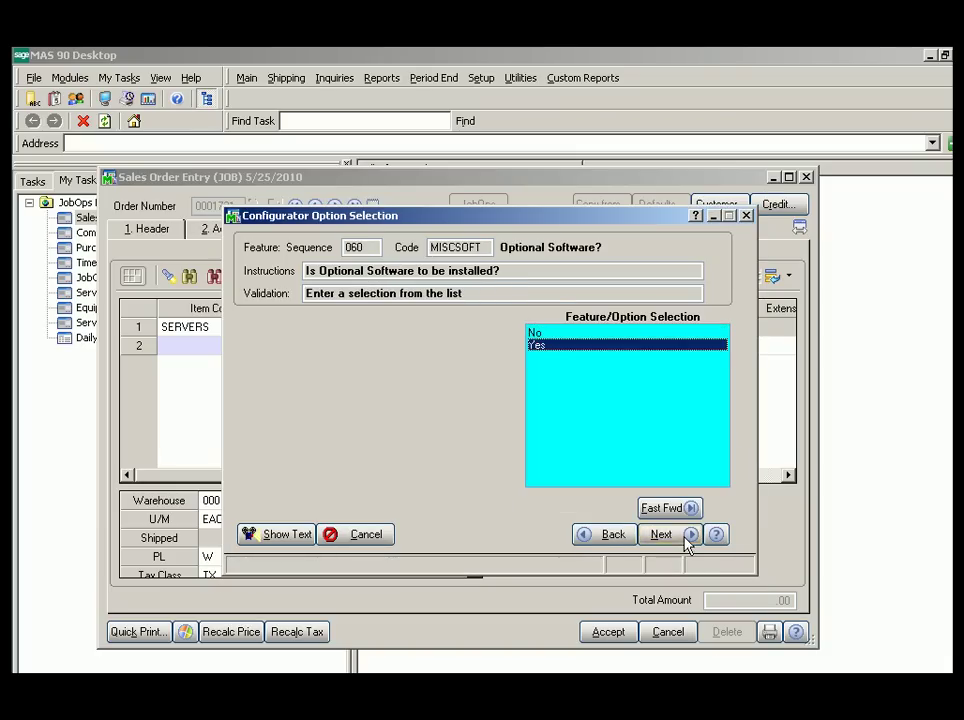
pyautogui.click(686, 537)
pyautogui.click(578, 347)
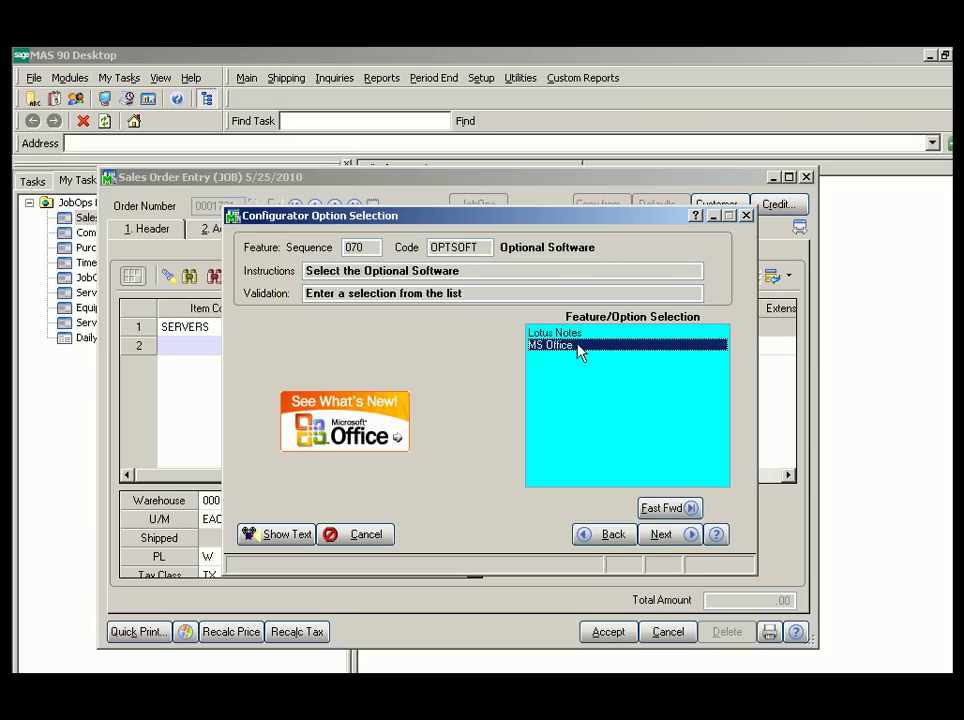
pyautogui.click(658, 537)
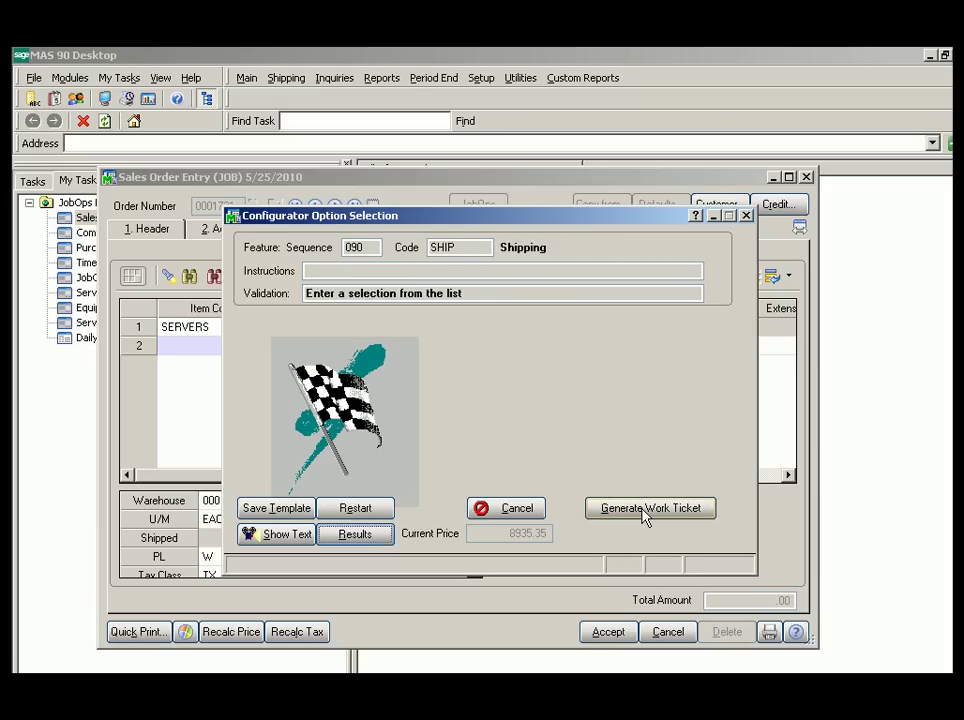
pyautogui.click(643, 510)
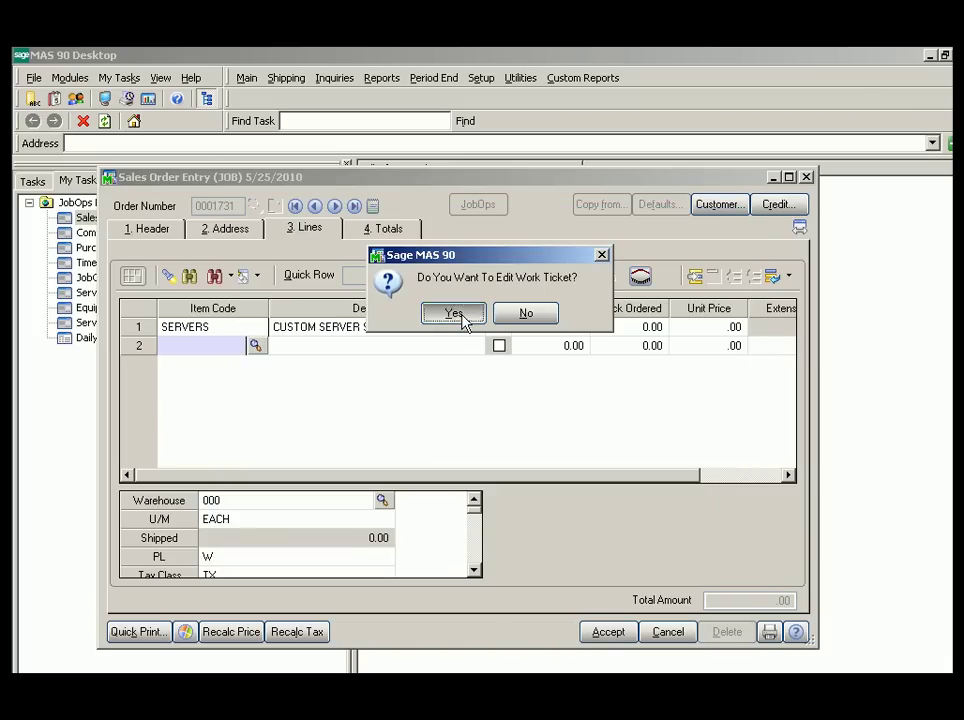
pyautogui.click(456, 315)
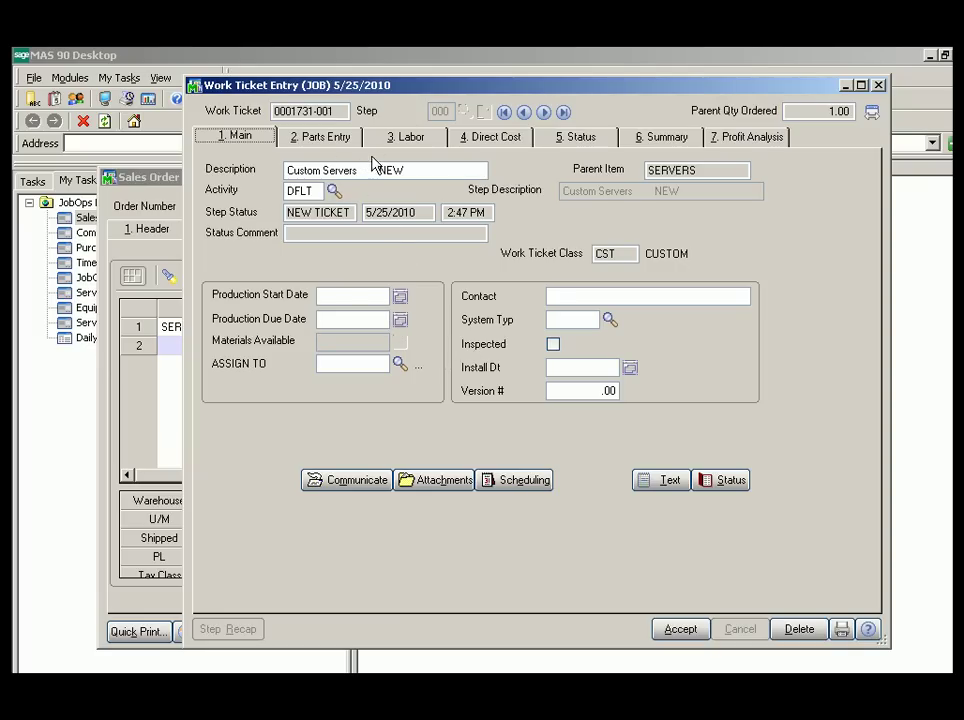
# - Review the configured parts of work ticket step 010, including the added memory line, and its budget summary
pyautogui.click(329, 145)
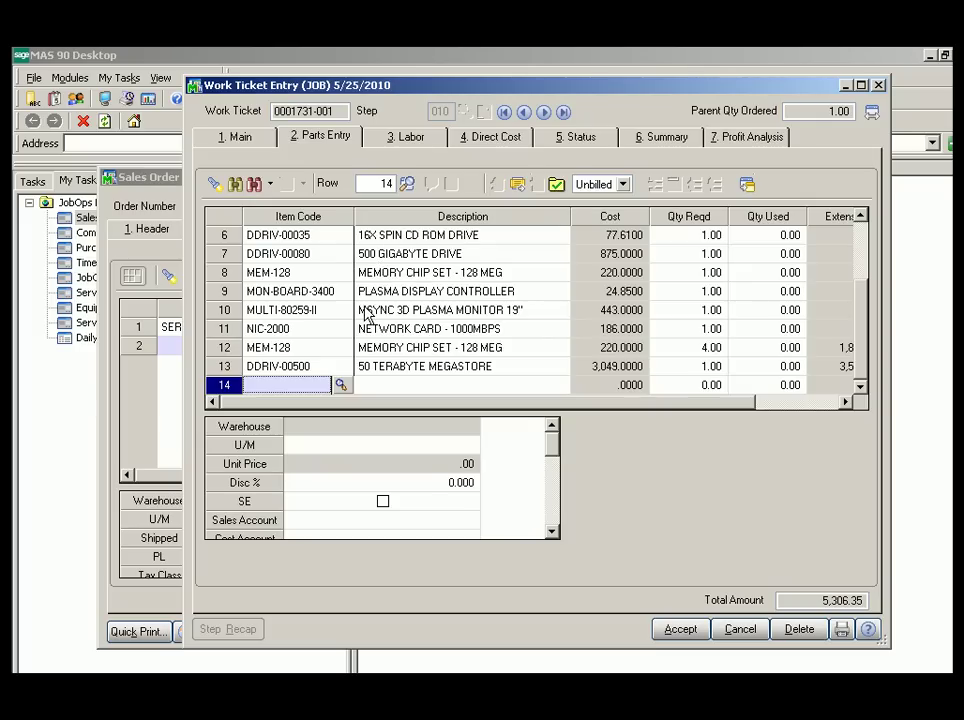
pyautogui.click(408, 349)
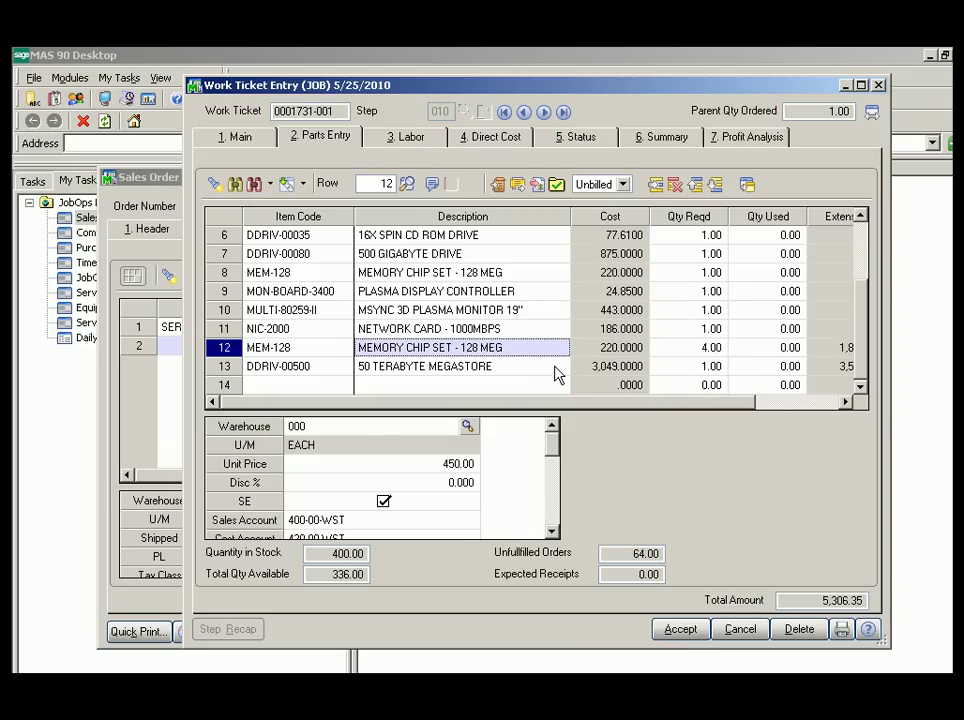
pyautogui.click(643, 140)
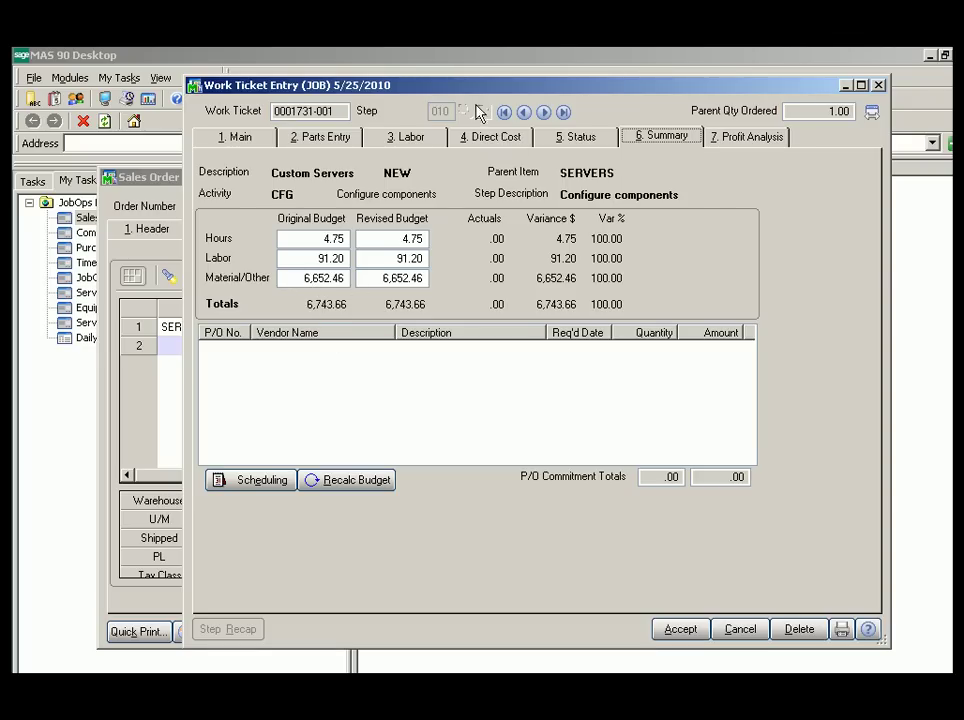
# - Review step 020, the operating system installation, checking its activity, parts line and budget summary
pyautogui.click(252, 140)
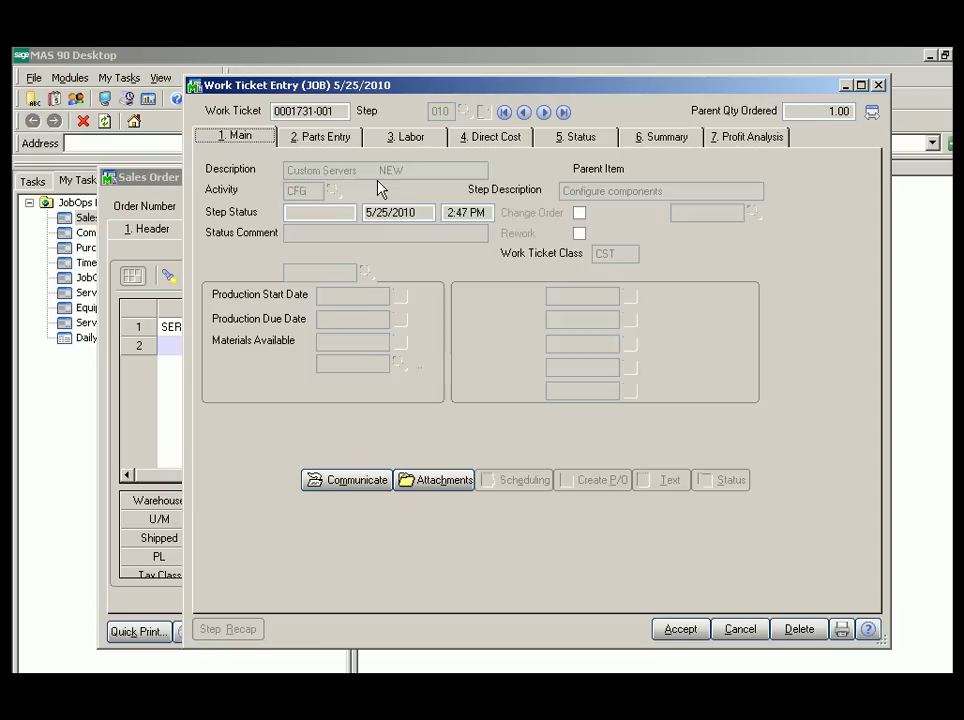
pyautogui.click(543, 112)
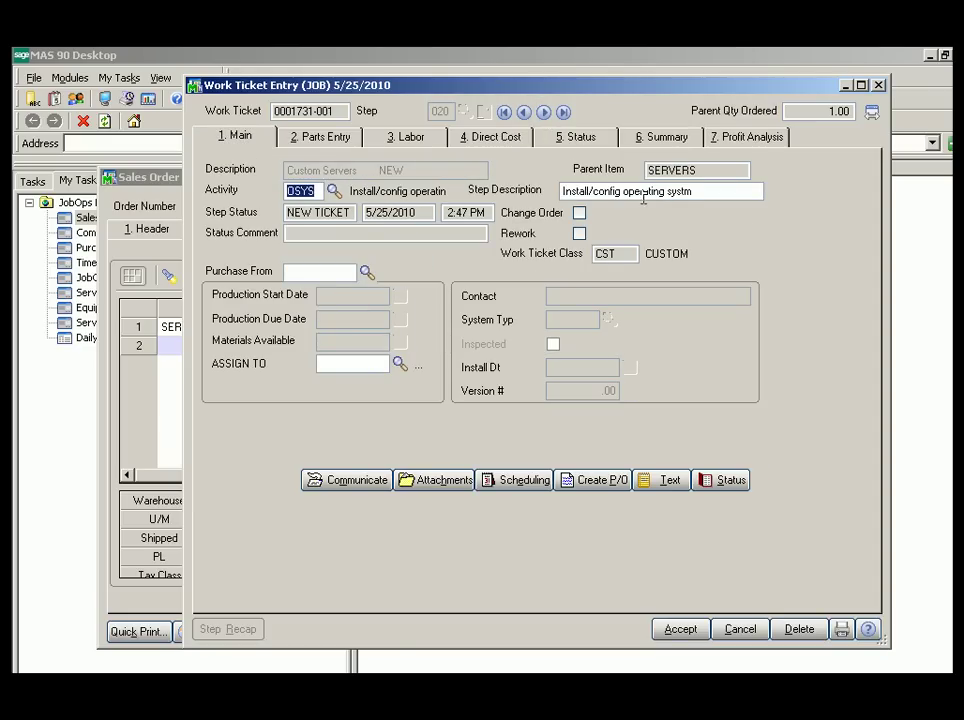
pyautogui.click(309, 142)
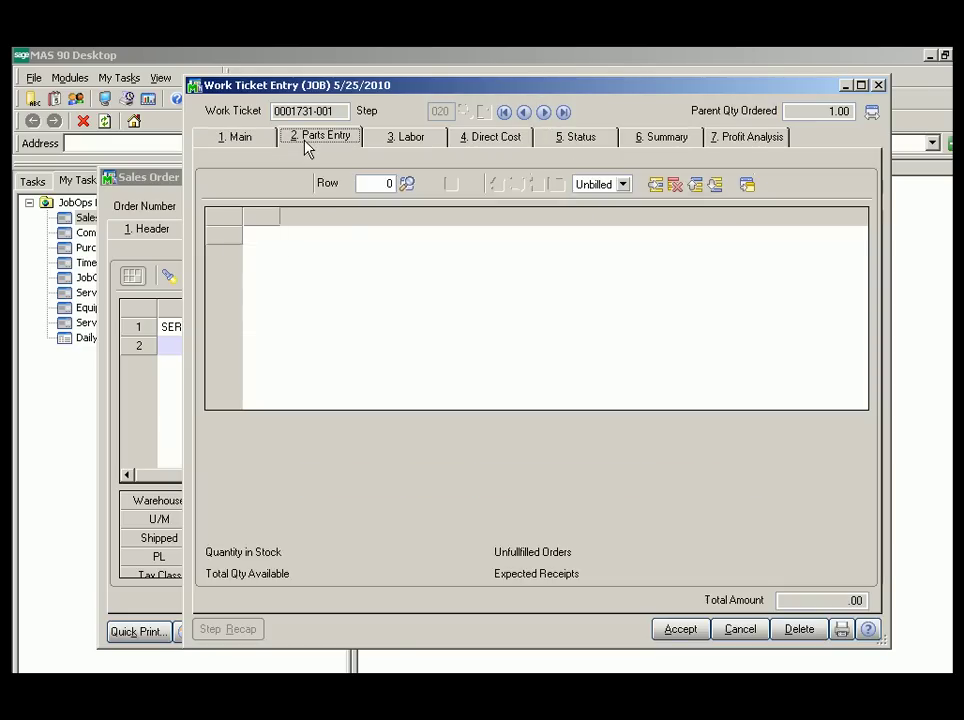
pyautogui.click(447, 240)
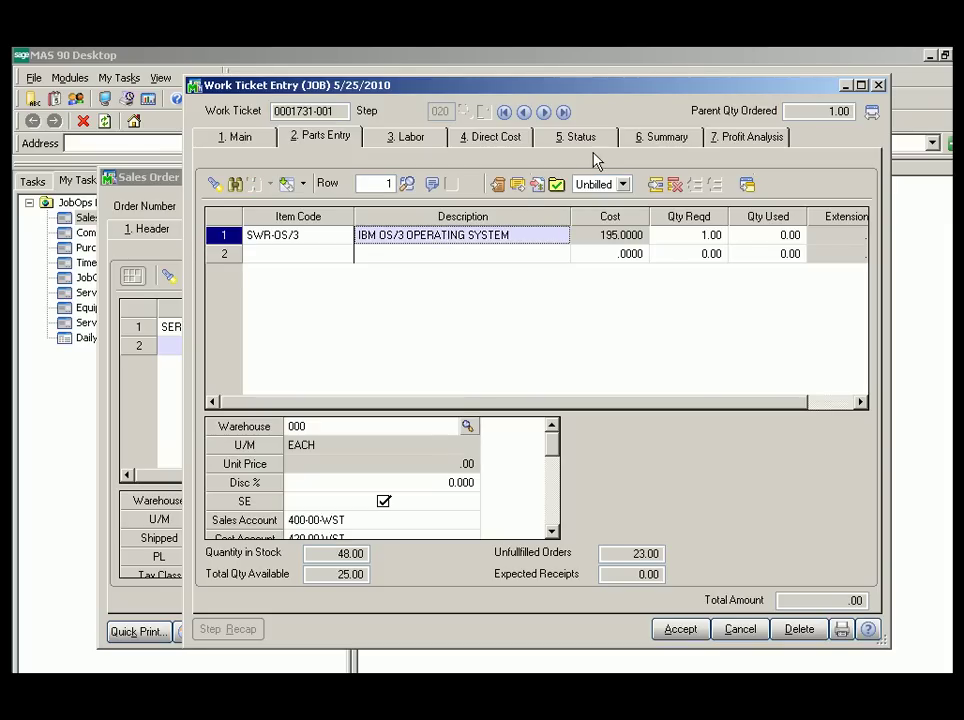
pyautogui.click(665, 140)
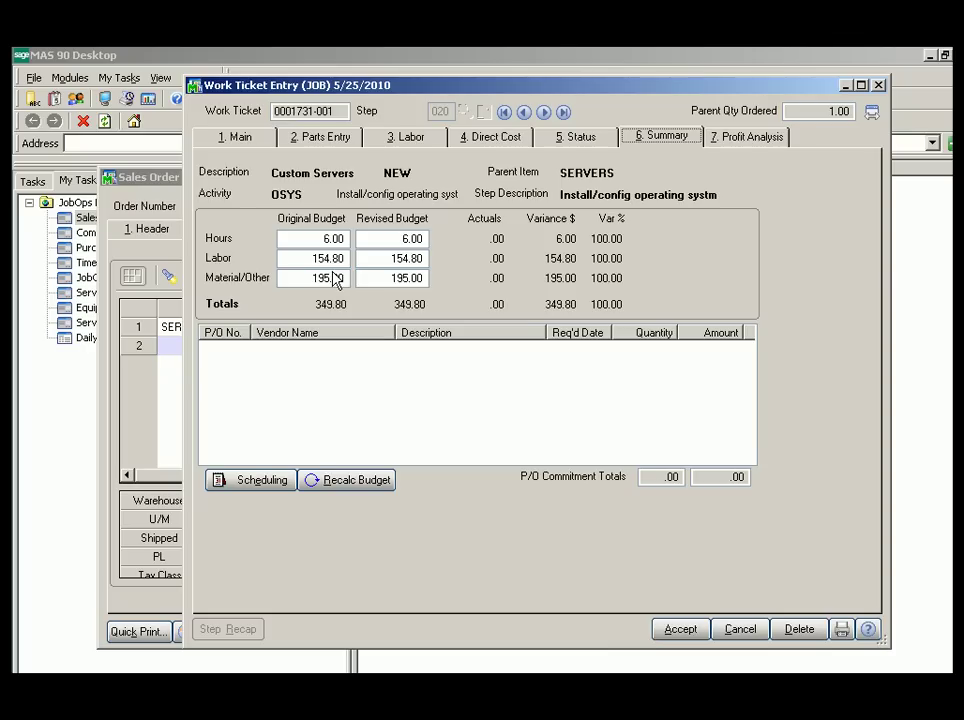
# - Review step 030, the miscellaneous software installation, checking its Microsoft Office part, status and labor budget
pyautogui.click(544, 112)
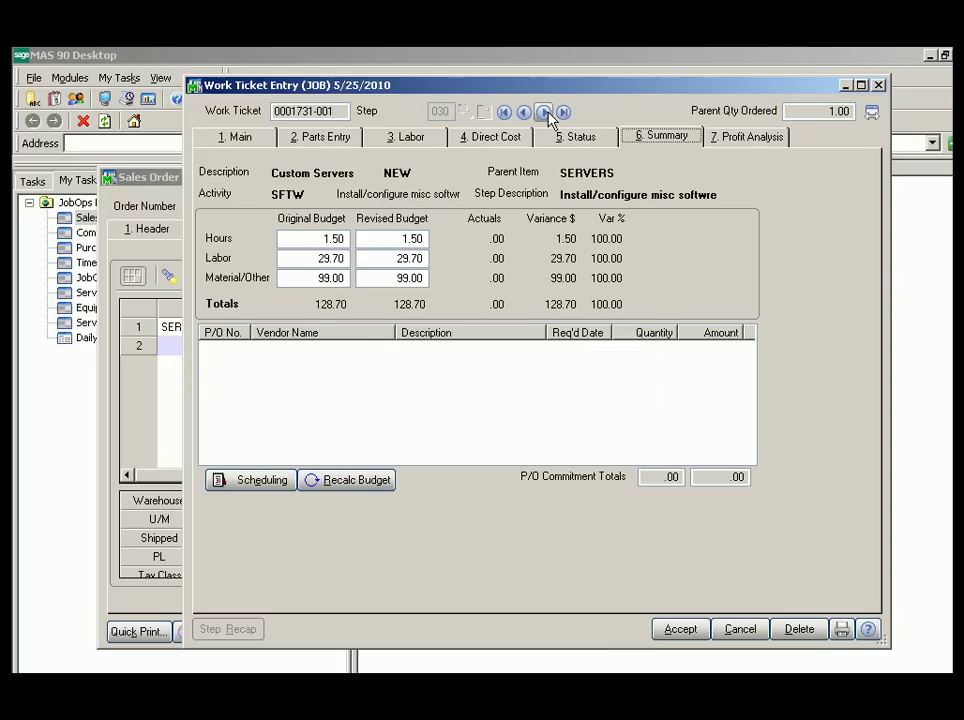
pyautogui.click(316, 140)
pyautogui.click(478, 242)
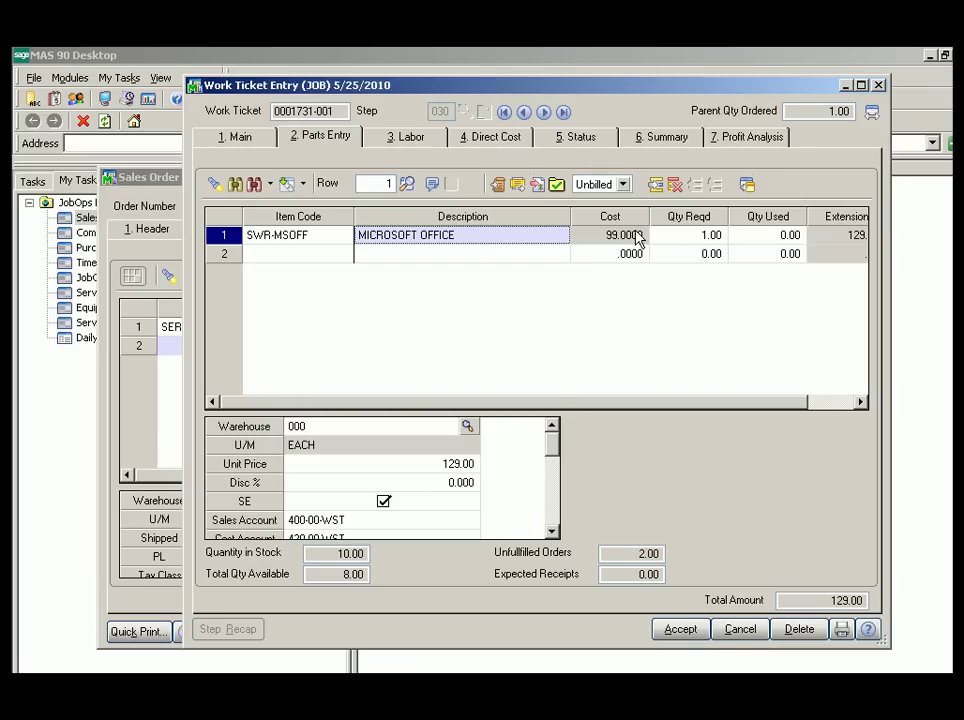
pyautogui.click(606, 137)
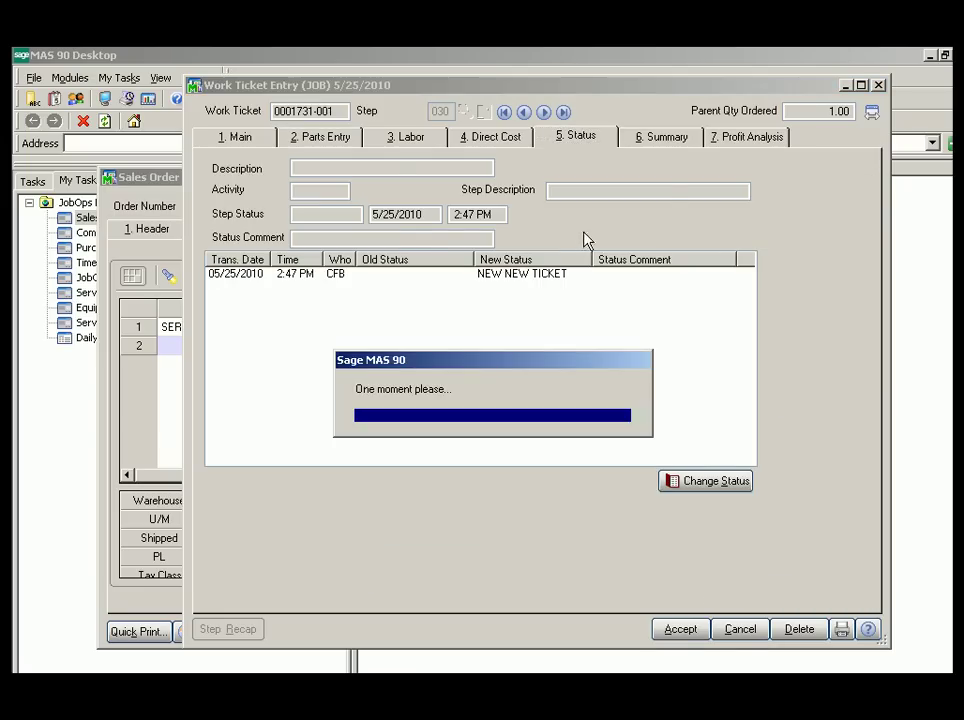
pyautogui.click(667, 136)
pyautogui.click(345, 258)
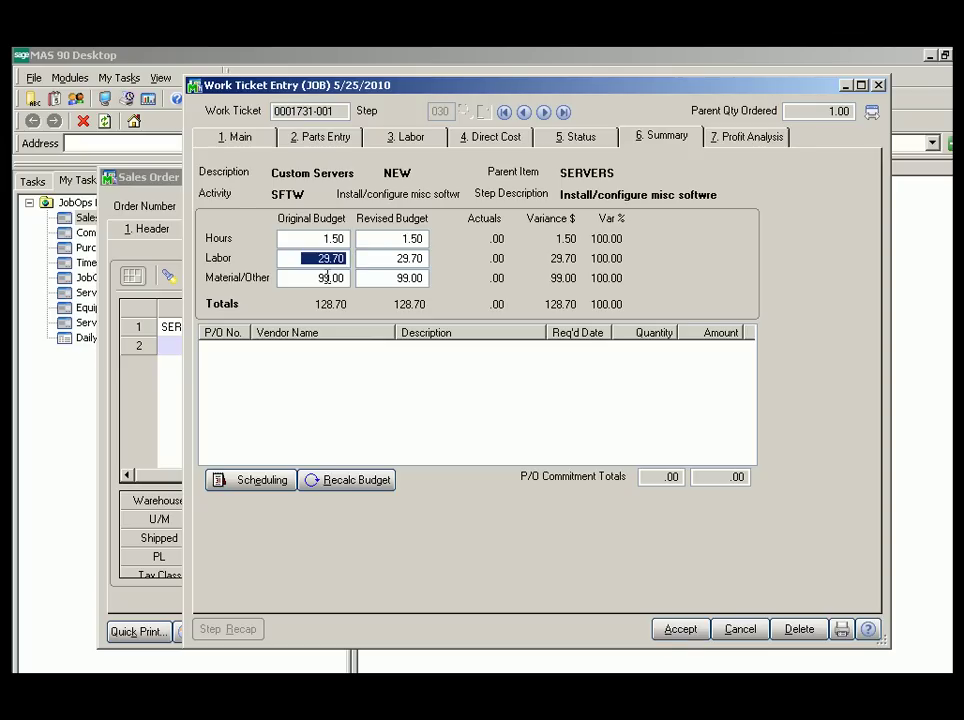
# - Review the staging step's budget and the shipping and packaging step's budget and shipping carton part
pyautogui.click(543, 112)
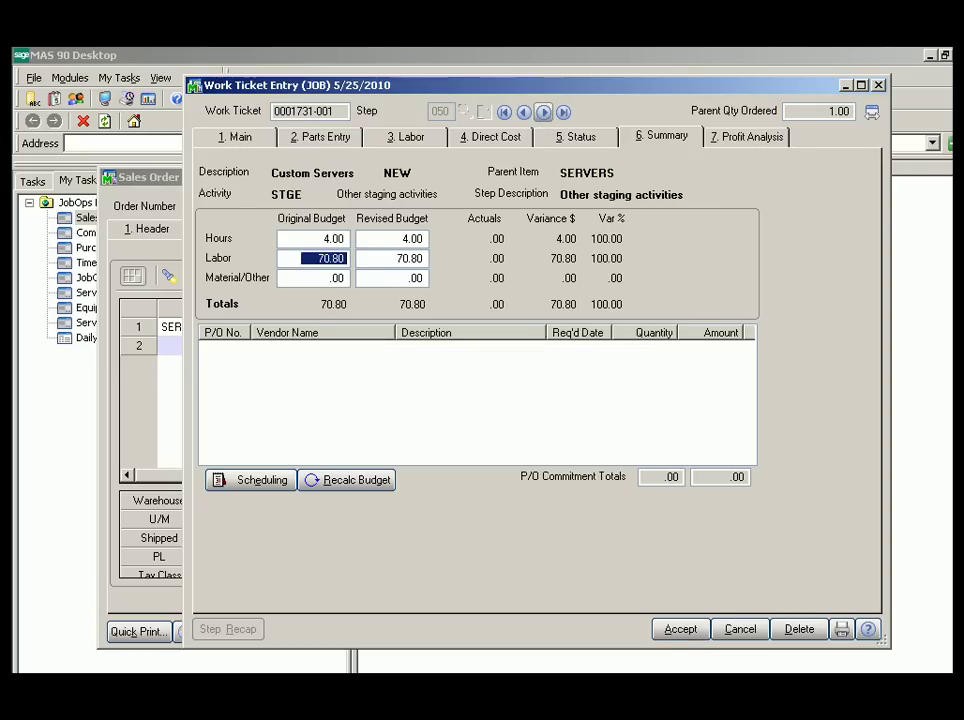
pyautogui.click(542, 113)
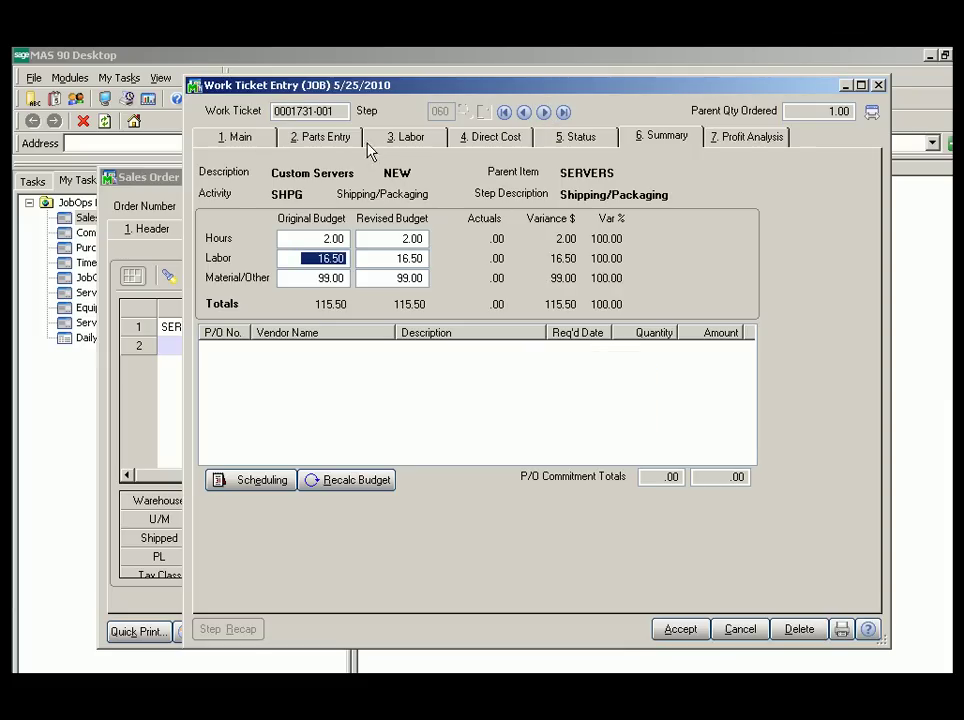
pyautogui.click(326, 138)
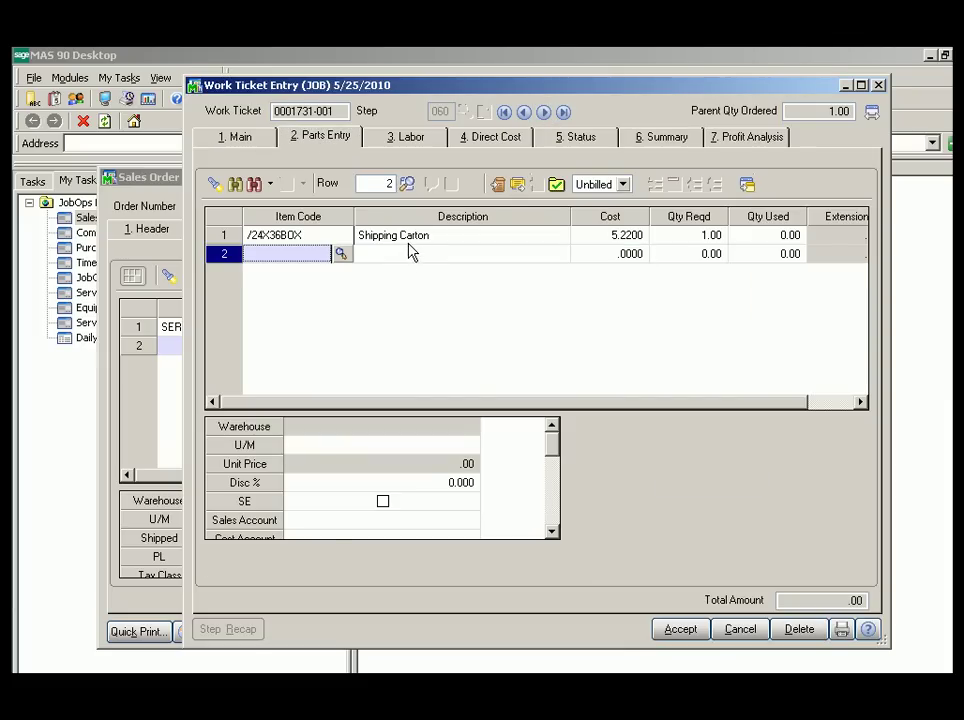
pyautogui.click(410, 240)
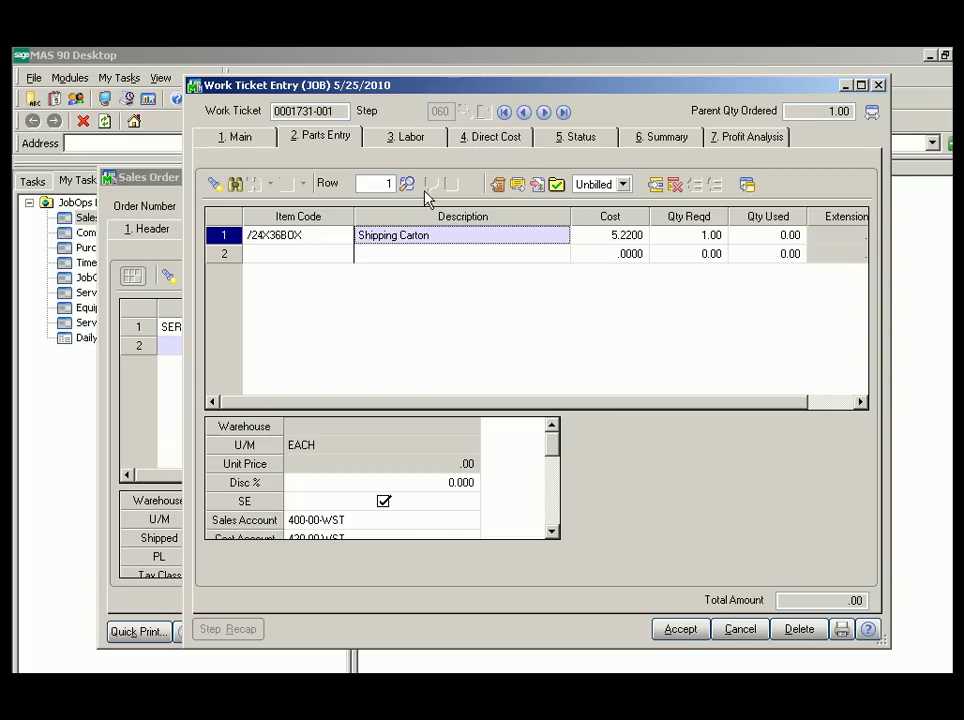
# - Accept the work ticket and return to the sales order's lines
pyautogui.click(684, 636)
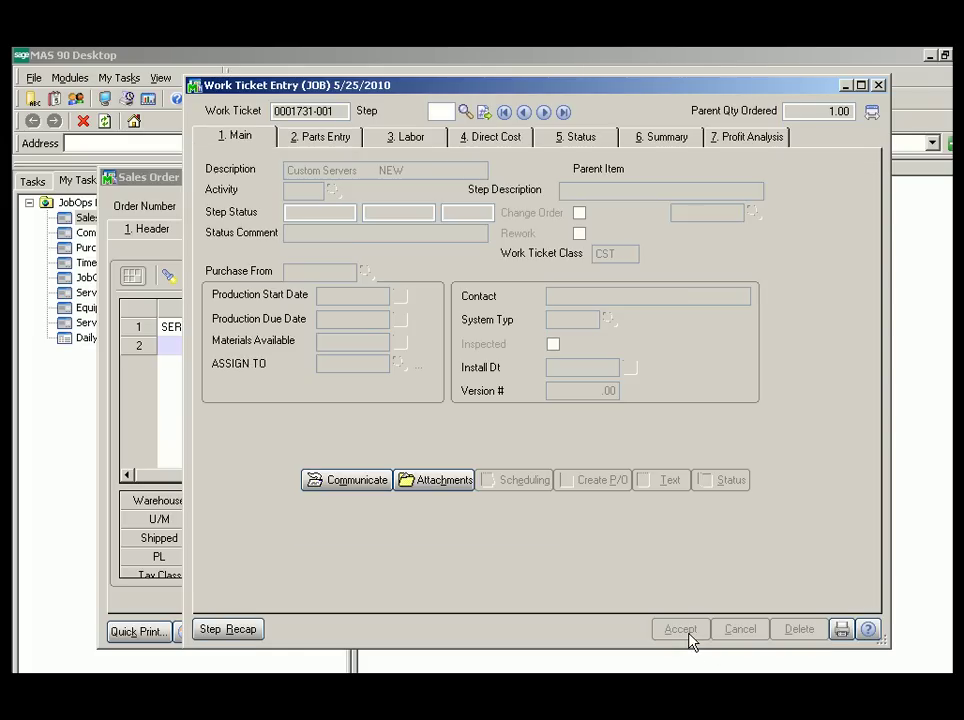
pyautogui.click(879, 86)
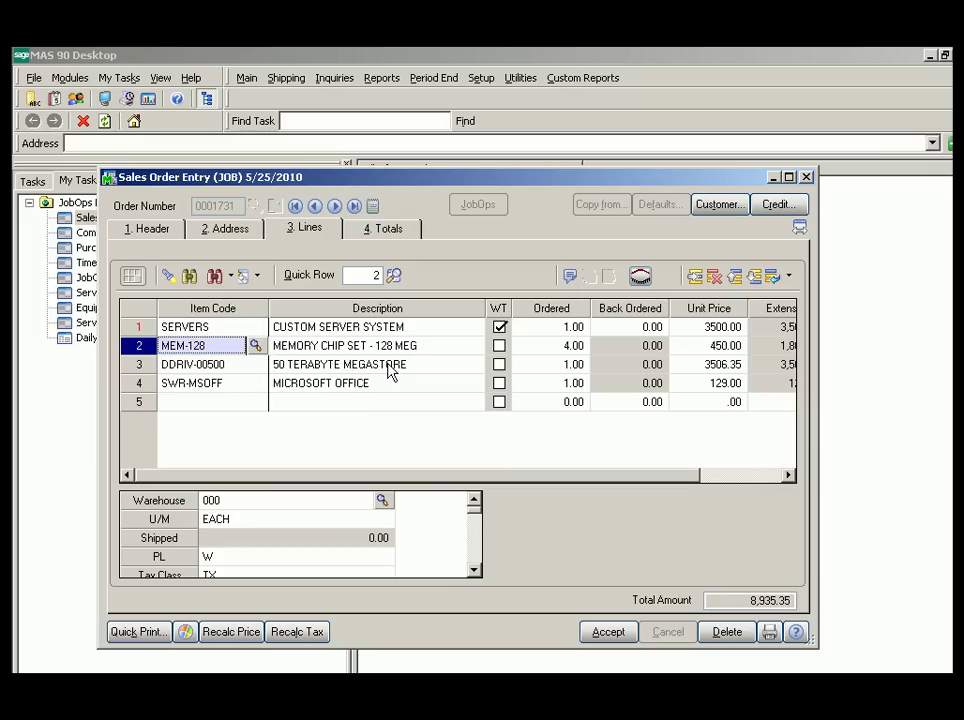
# - Check the SERVERS line's configured item text, then accept the sales order and close Sales Order Entry
pyautogui.doubleClick(340, 332)
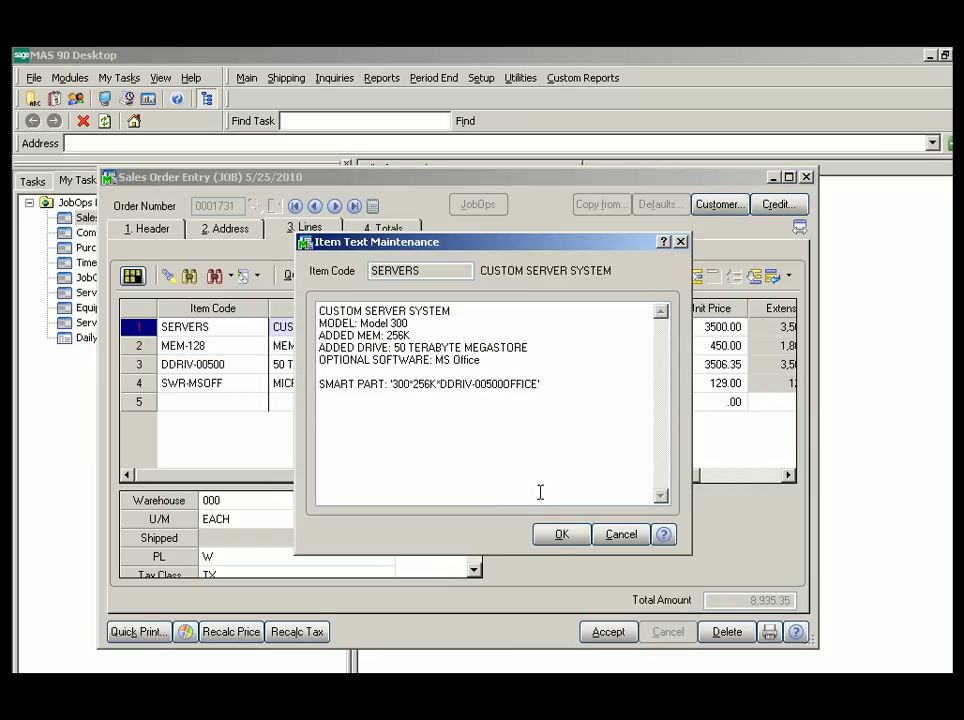
pyautogui.click(560, 535)
pyautogui.click(578, 539)
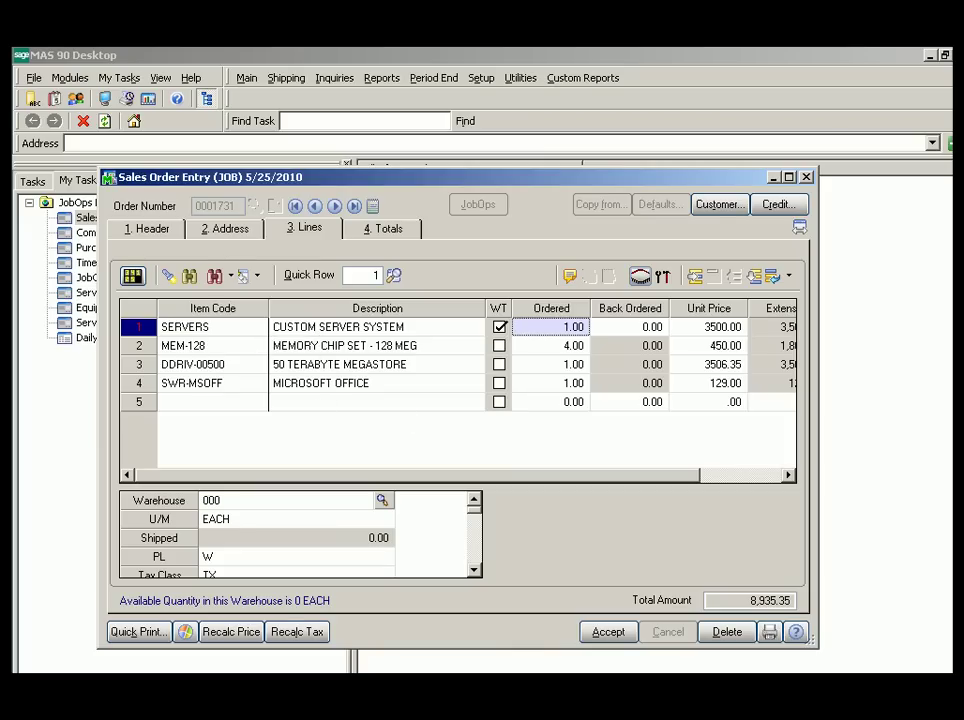
pyautogui.click(607, 632)
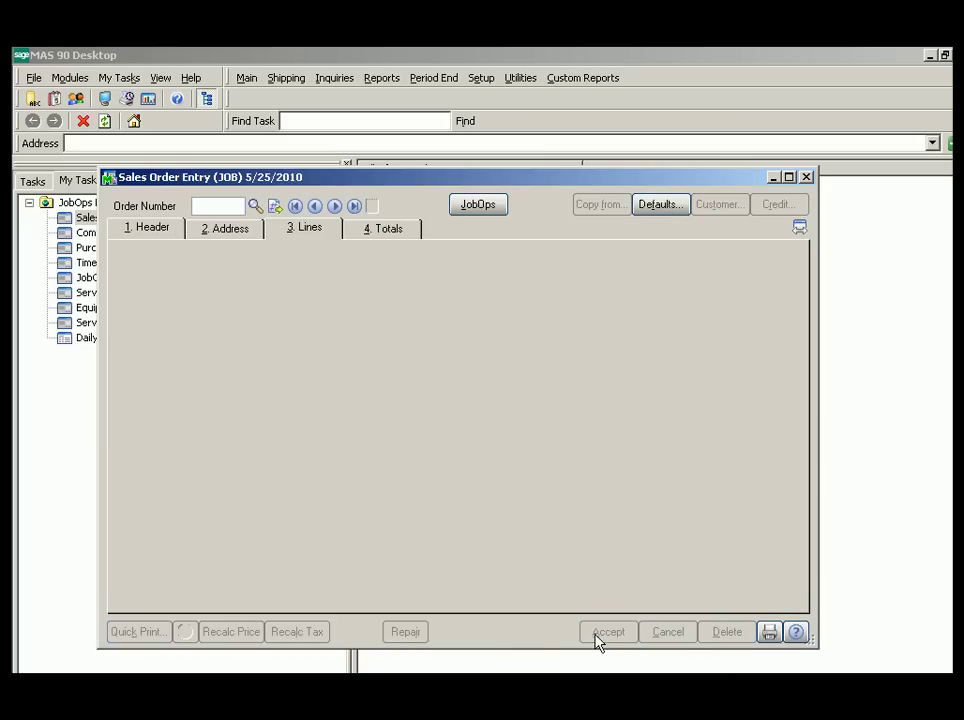
pyautogui.click(806, 178)
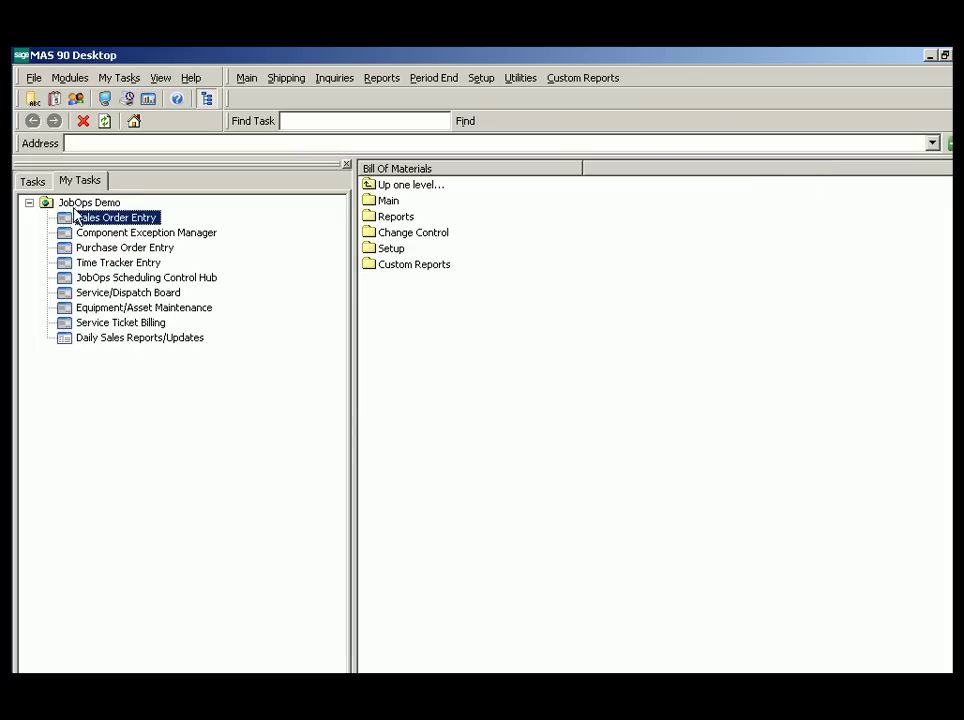
# - In the Component Exception Manager, plan by Work Ticket and limit the selection to the new order's Custom Servers work ticket
pyautogui.click(92, 235)
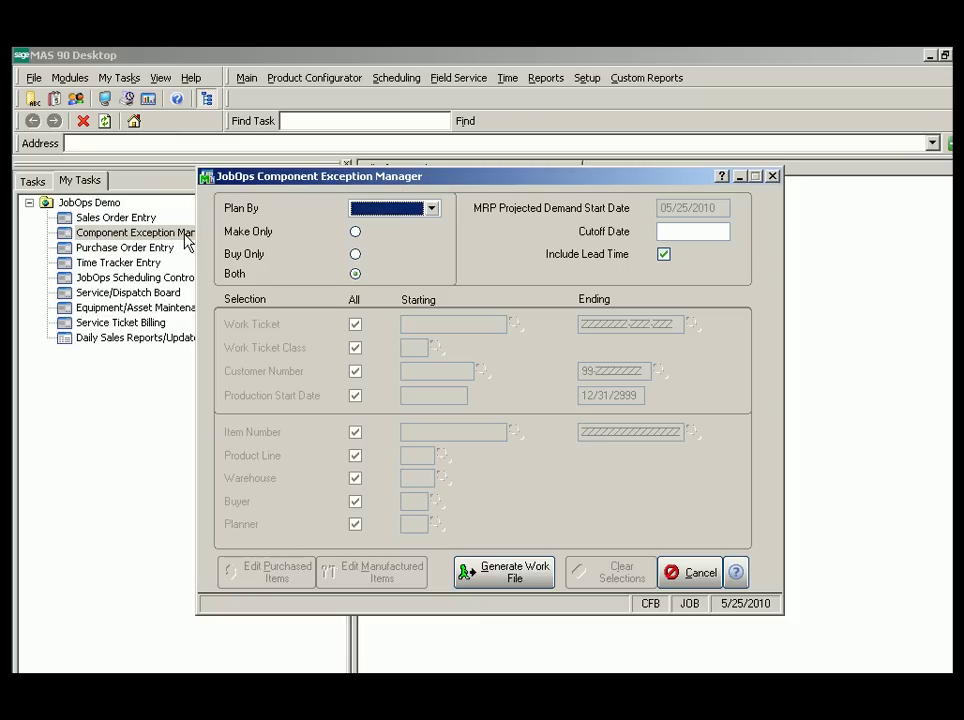
pyautogui.click(405, 220)
pyautogui.click(400, 224)
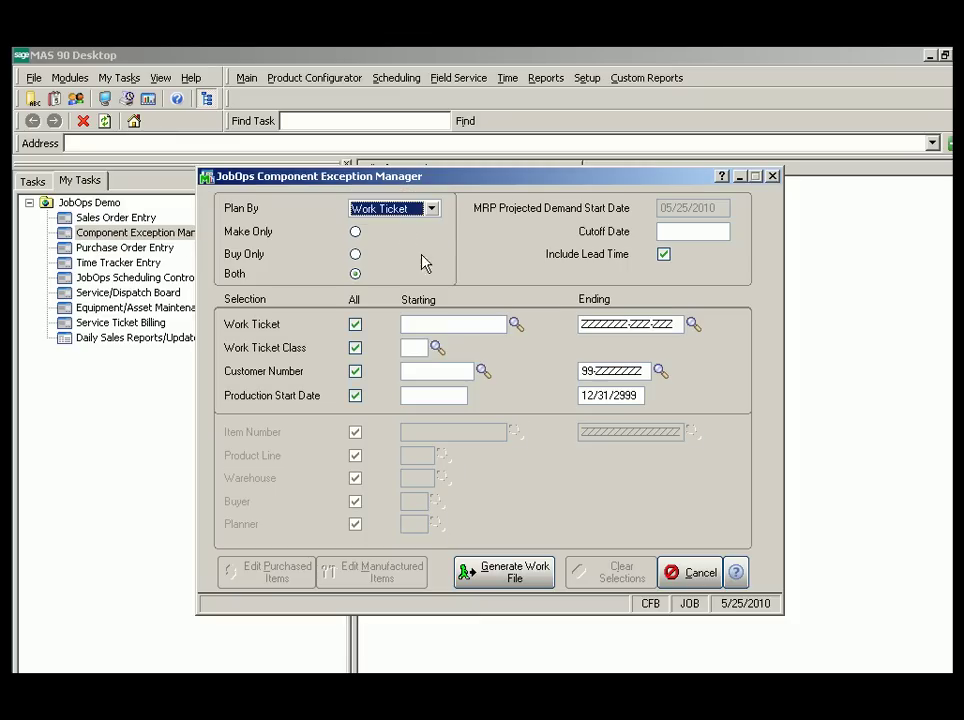
pyautogui.click(515, 323)
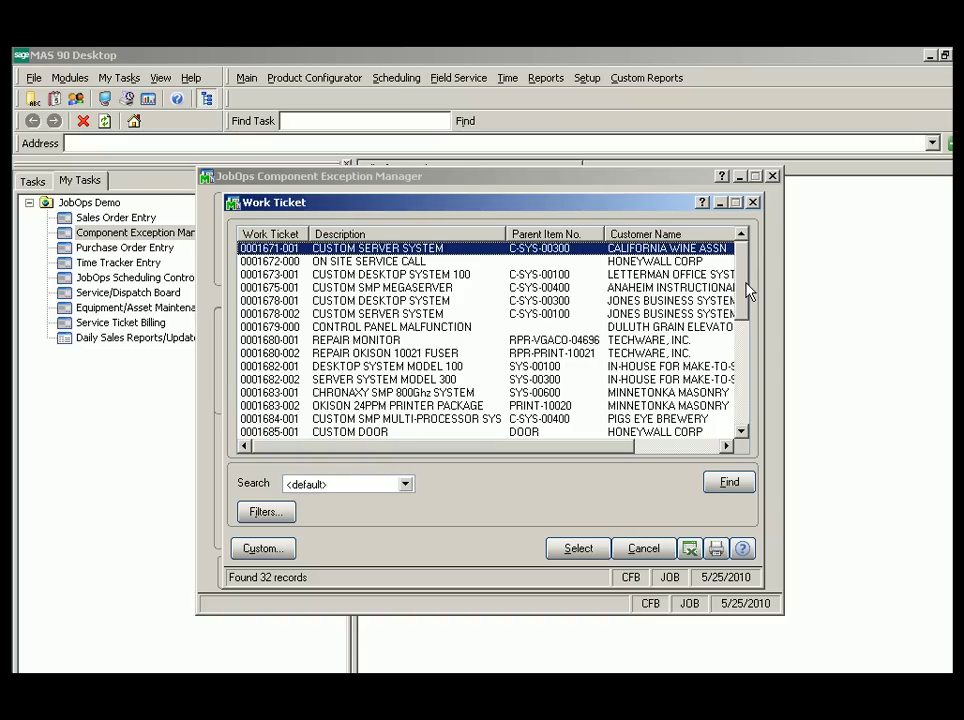
pyautogui.moveTo(748, 290); pyautogui.dragTo(745, 352)
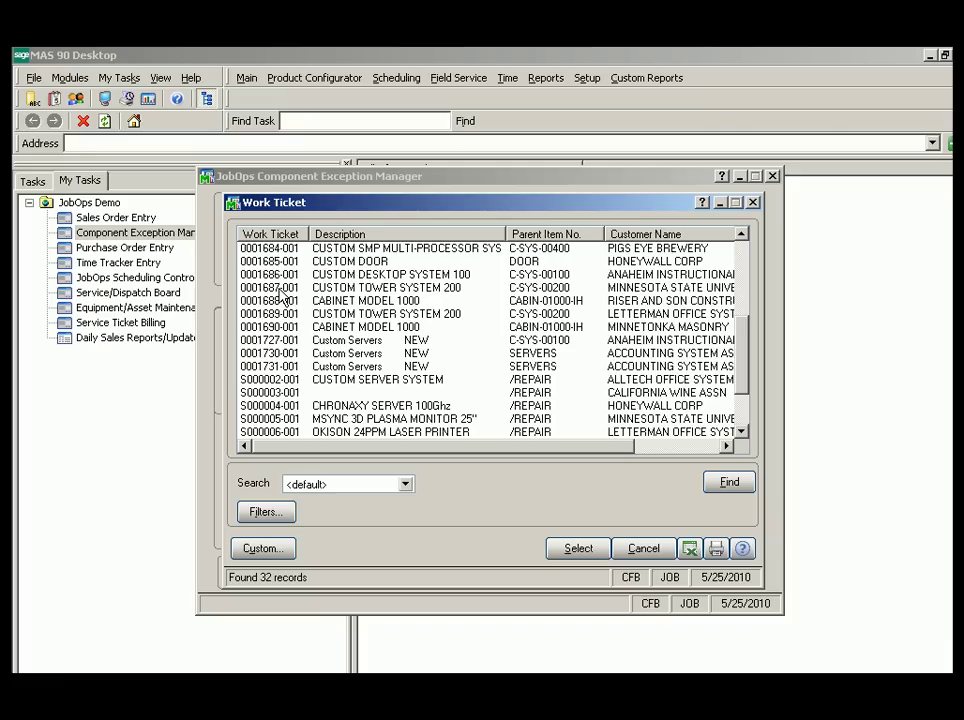
pyautogui.click(319, 367)
pyautogui.click(598, 549)
# - Generate the work file for the selected work ticket without a cutoff date
pyautogui.click(512, 578)
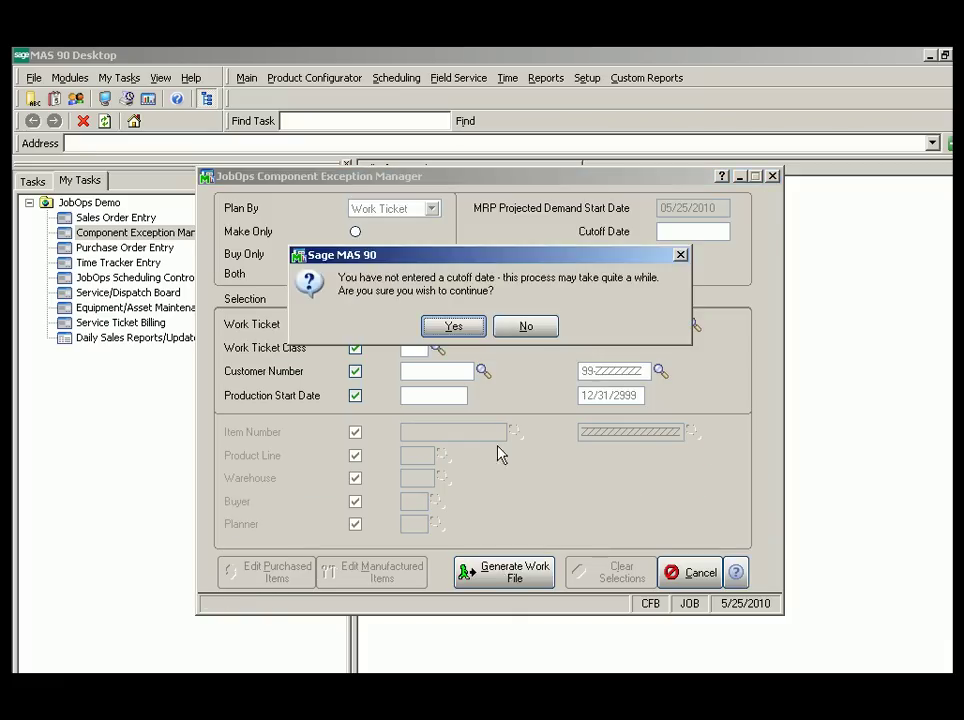
pyautogui.click(454, 327)
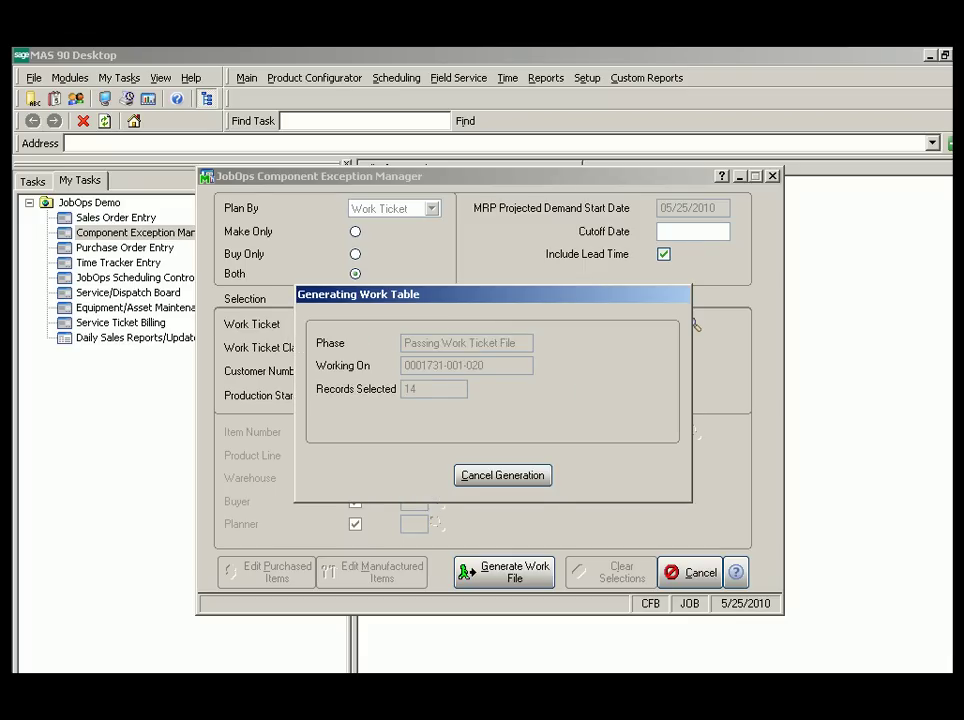
pyautogui.click(488, 476)
# - Open the purchased items' exception summary for editing and set its filter to <Show All>
pyautogui.click(252, 574)
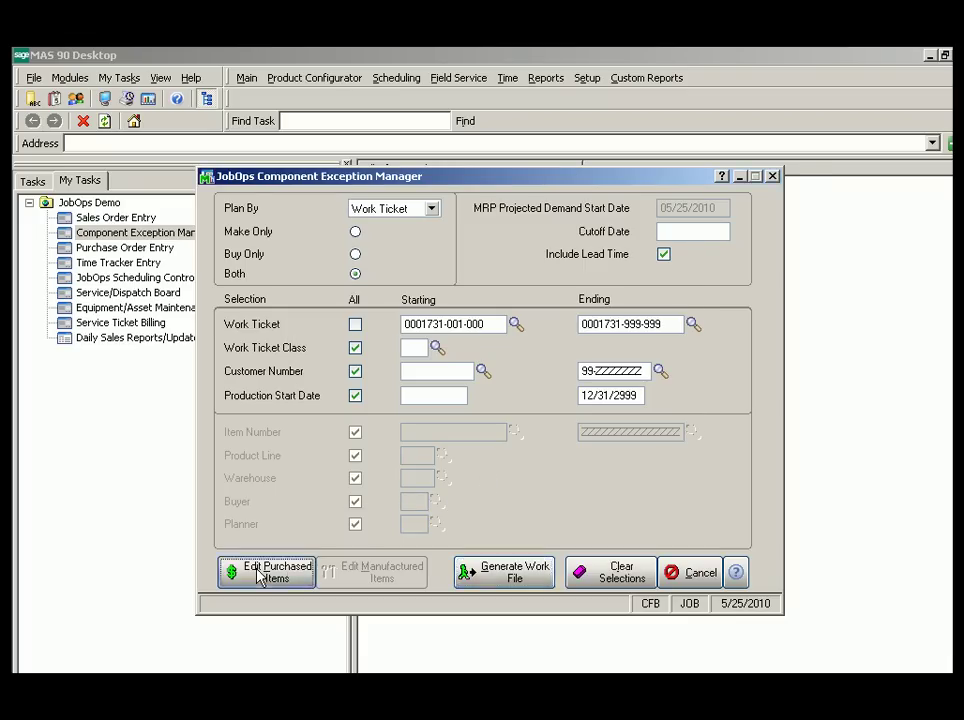
pyautogui.click(331, 200)
pyautogui.click(325, 219)
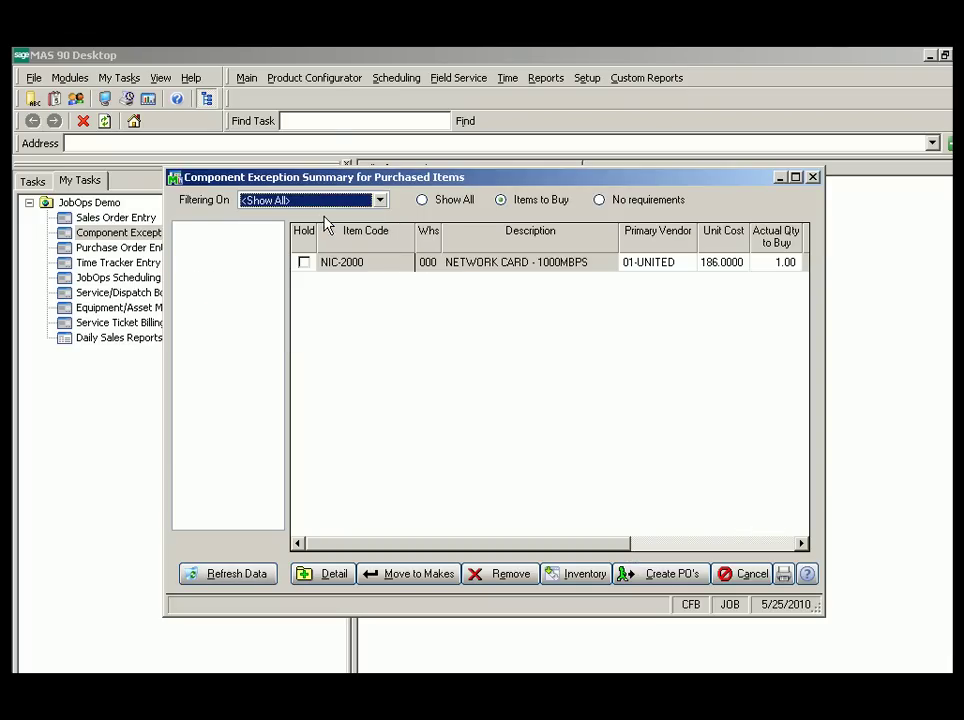
# - Widen the purchased items' exception summary to bring the required and on-hand quantity columns into view
pyautogui.click(503, 268)
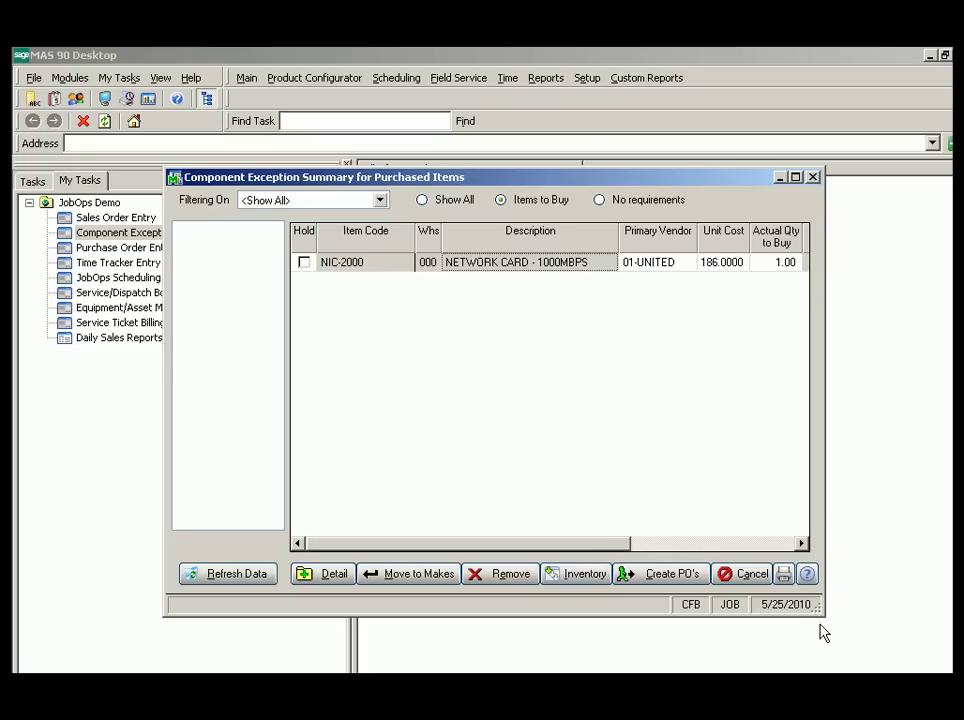
pyautogui.moveTo(824, 615); pyautogui.dragTo(820, 611)
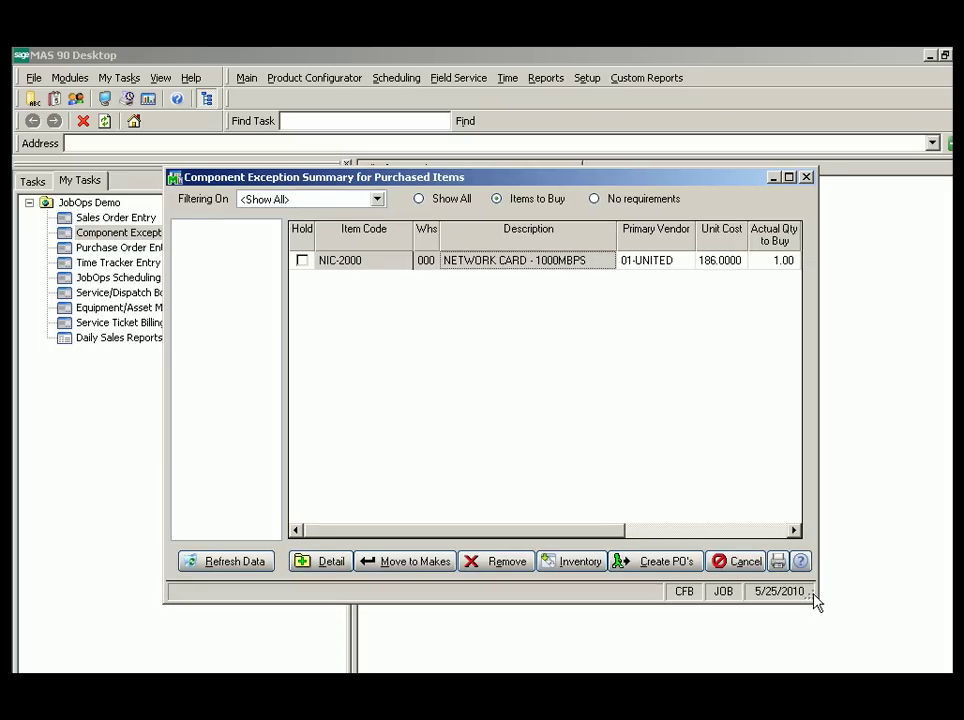
pyautogui.moveTo(813, 598); pyautogui.dragTo(947, 611)
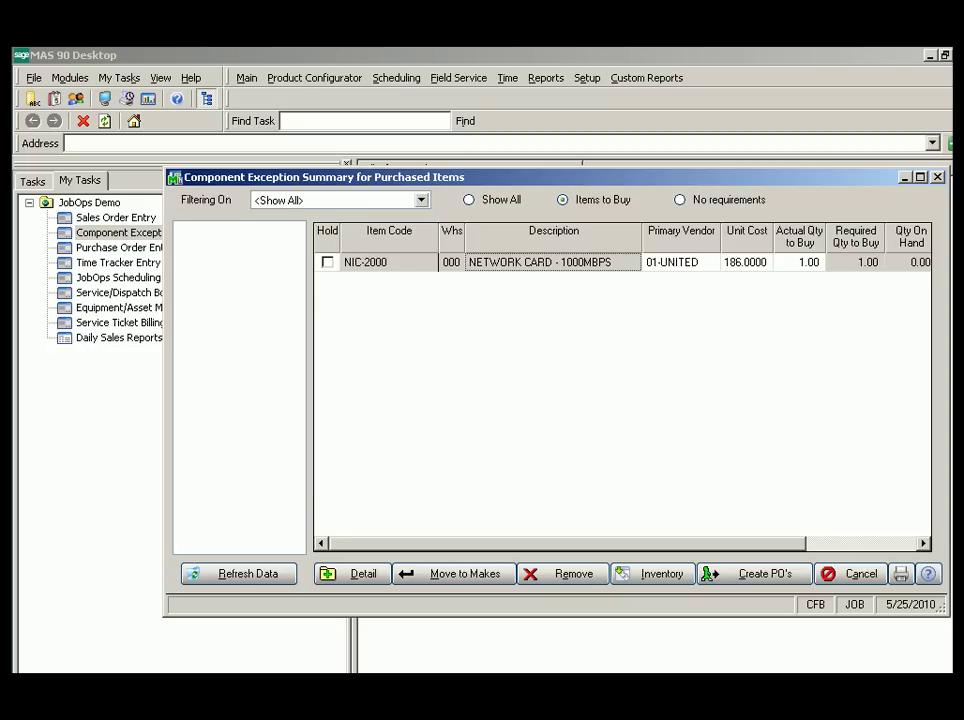
# - Look over the vendor list for the NIC-2000 line's primary vendor, then close the list
pyautogui.click(703, 267)
pyautogui.click(708, 262)
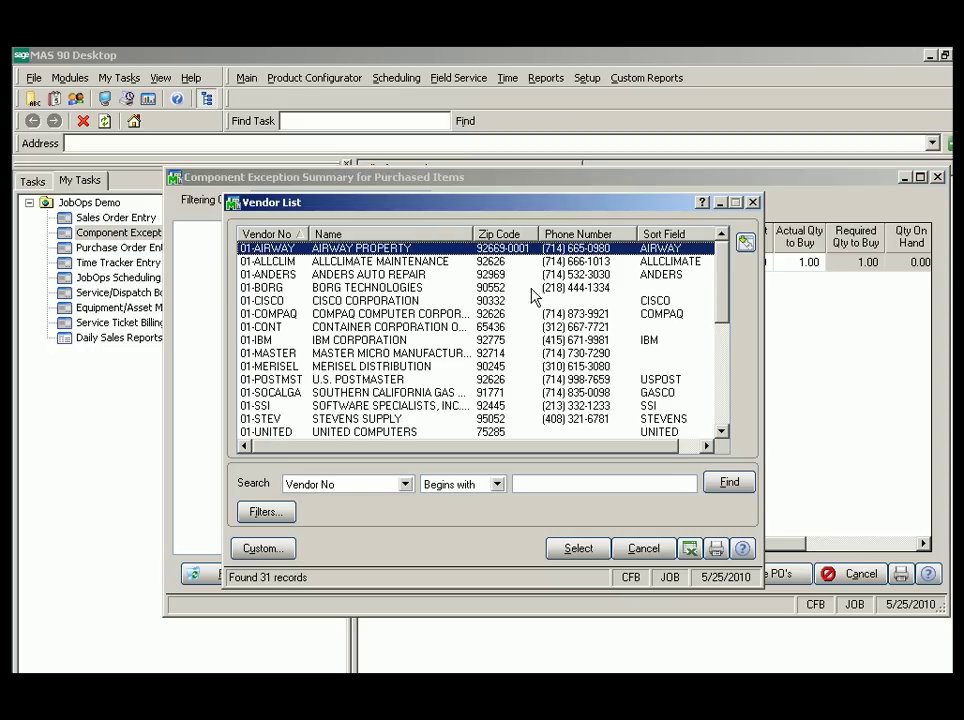
pyautogui.click(466, 262)
pyautogui.press('Escape')
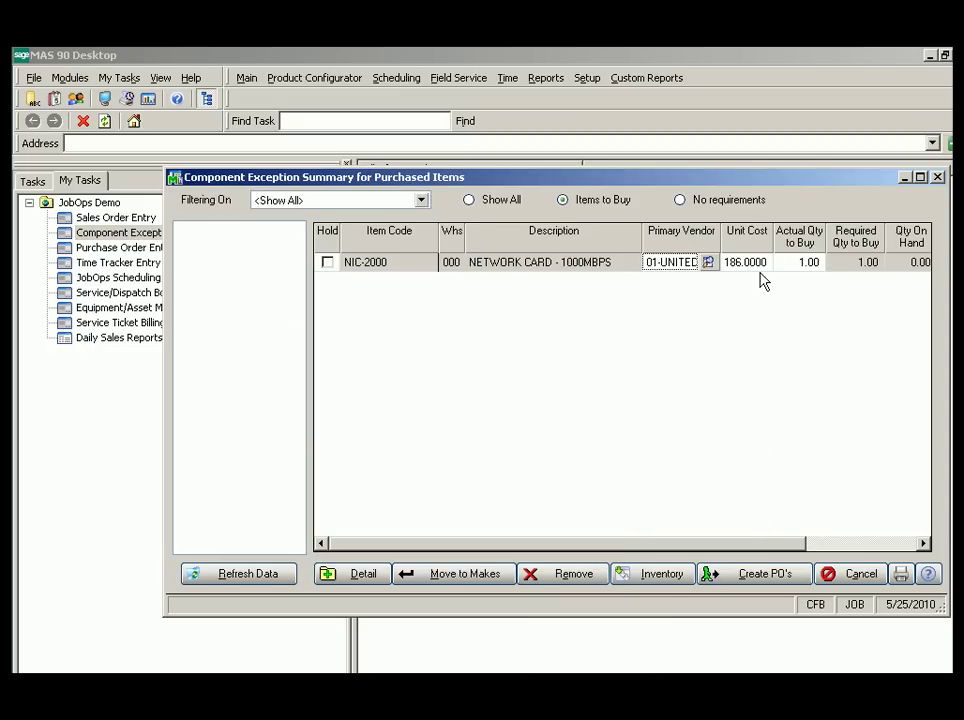
# - Set the NIC-2000 network card's unit cost to 150 and its actual quantity to buy to 10
pyautogui.click(758, 270)
pyautogui.write('150')
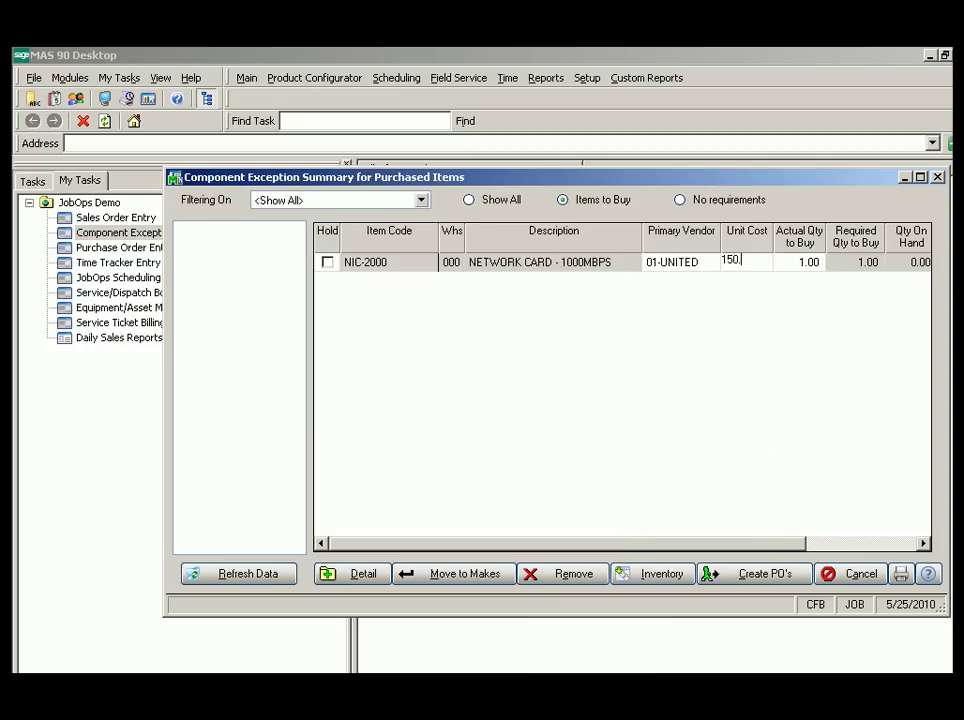
pyautogui.click(808, 264)
pyautogui.write('10')
pyautogui.press('Return')
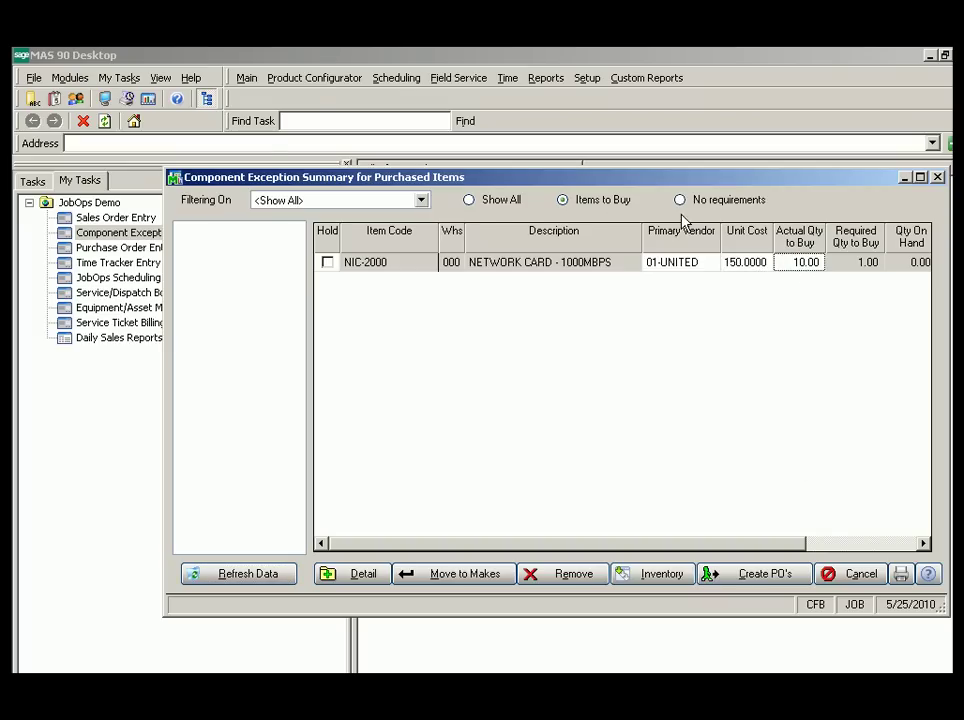
# - Show all components, set CABIN-01000-SV's actual quantity to buy to 2, and limit the list to Items to Buy
pyautogui.click(486, 201)
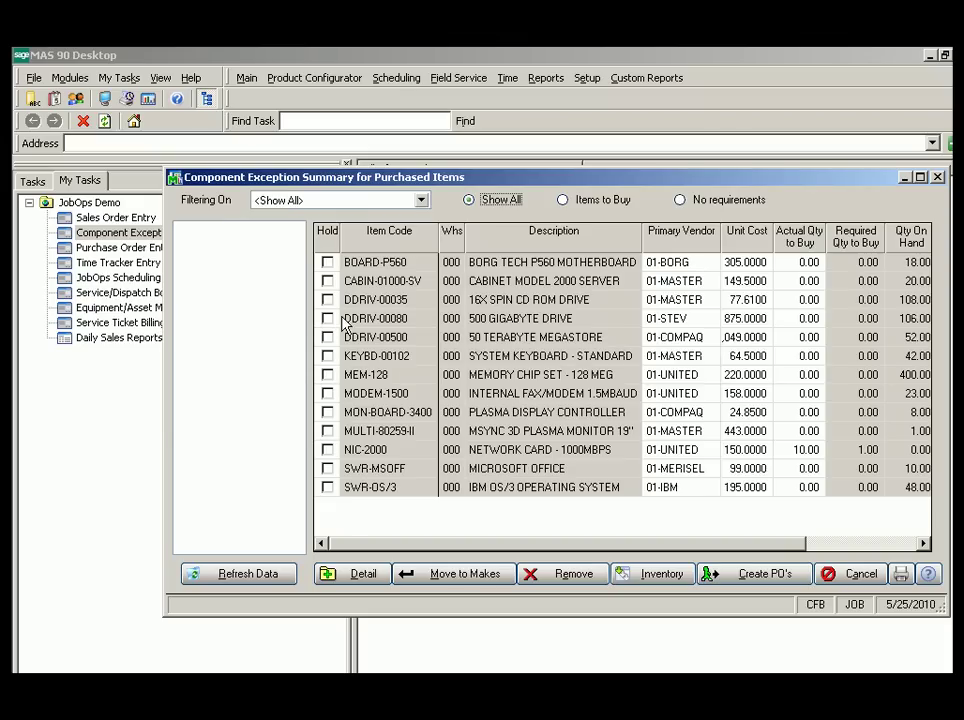
pyautogui.click(800, 283)
pyautogui.write('2')
pyautogui.press('Return')
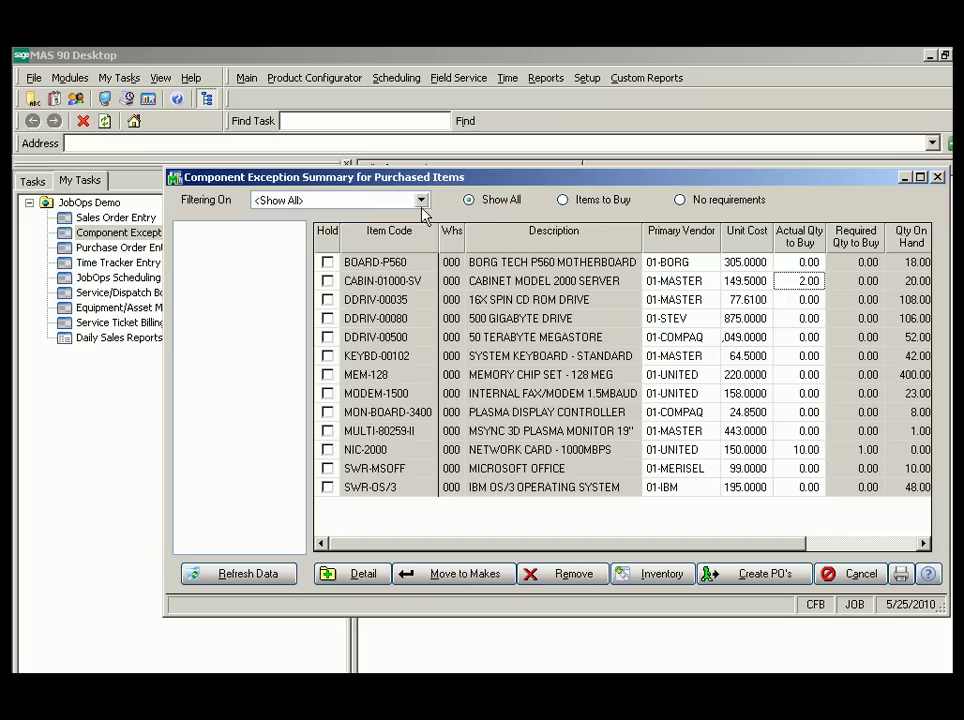
pyautogui.click(580, 205)
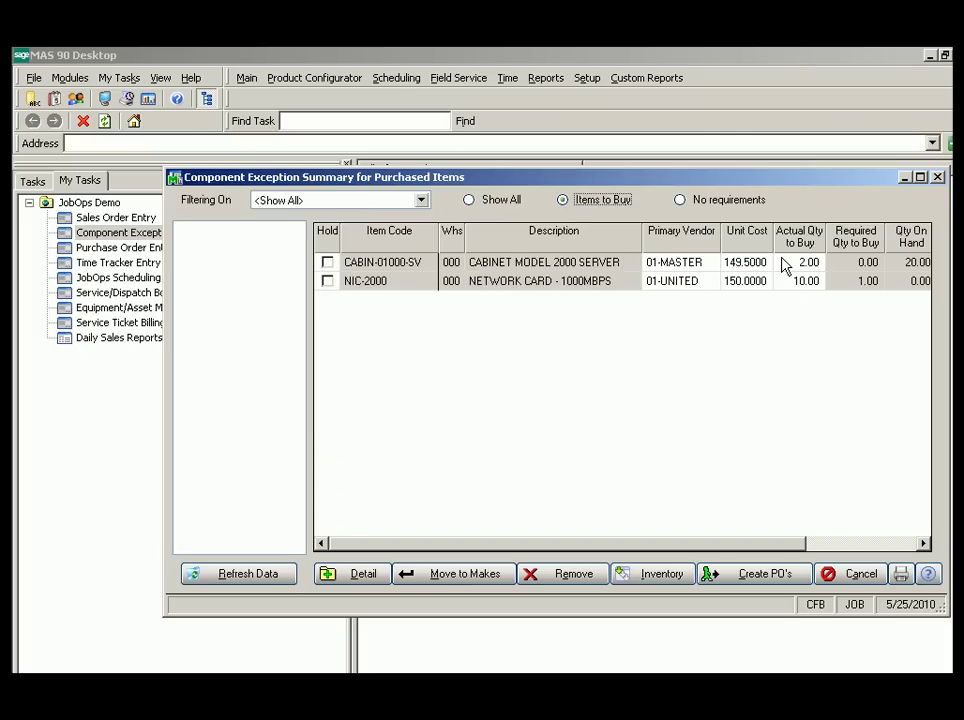
# - Generate new purchase orders for the items to buy, then close the exception summary and Component Exception Manager
pyautogui.click(756, 583)
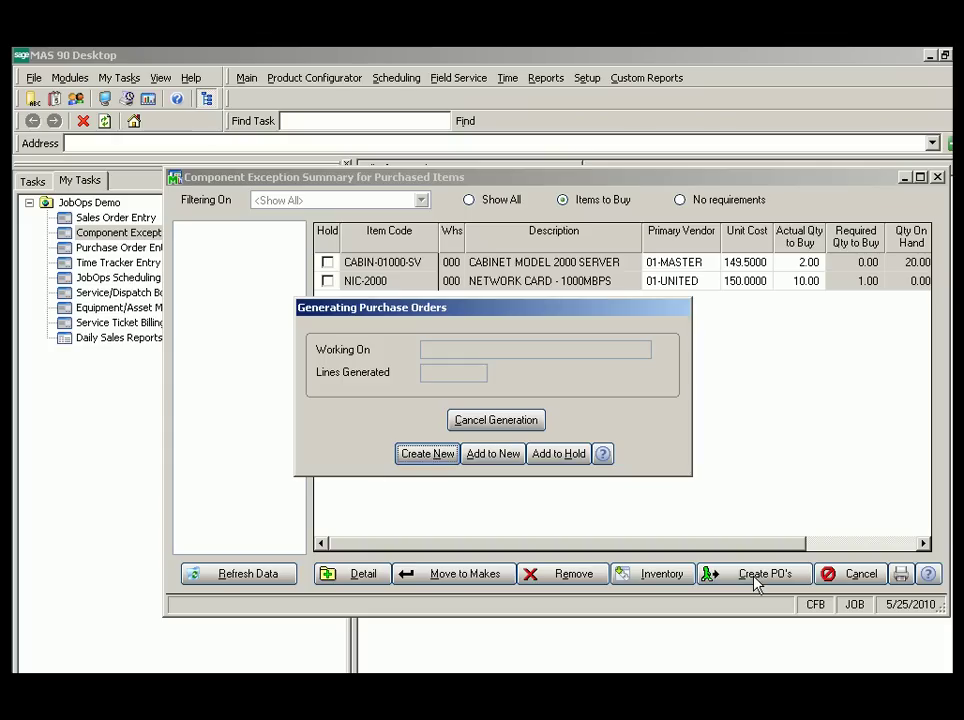
pyautogui.click(414, 461)
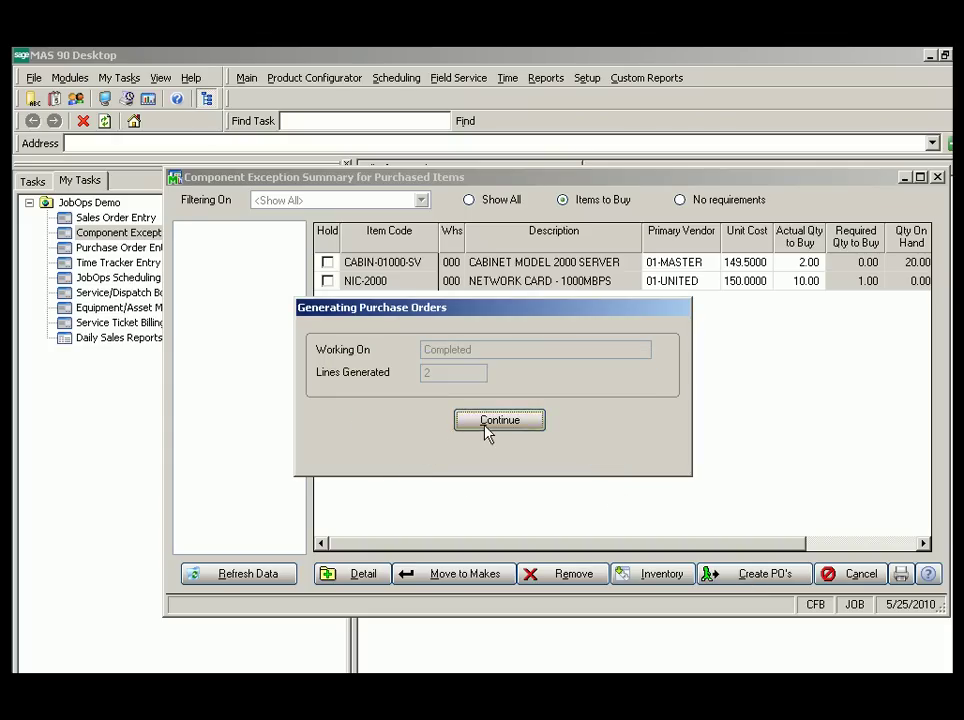
pyautogui.click(474, 421)
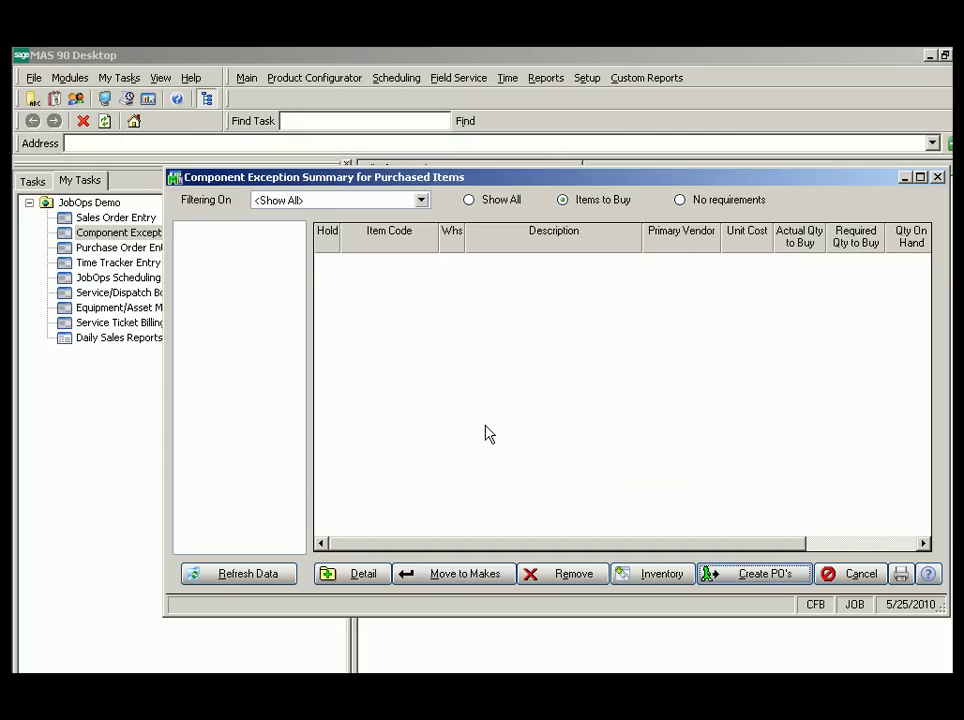
pyautogui.click(936, 178)
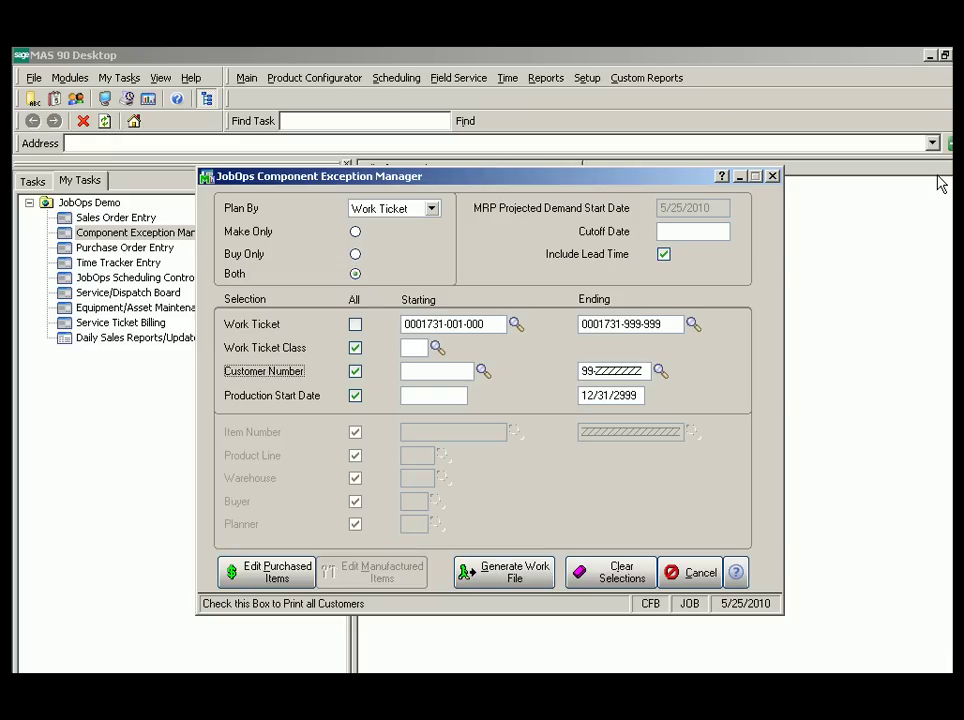
pyautogui.click(775, 177)
# - Open the new United Computers purchase order dated 05/25/2010 in Purchase Order Entry and examine its NIC-2000 line
pyautogui.click(101, 250)
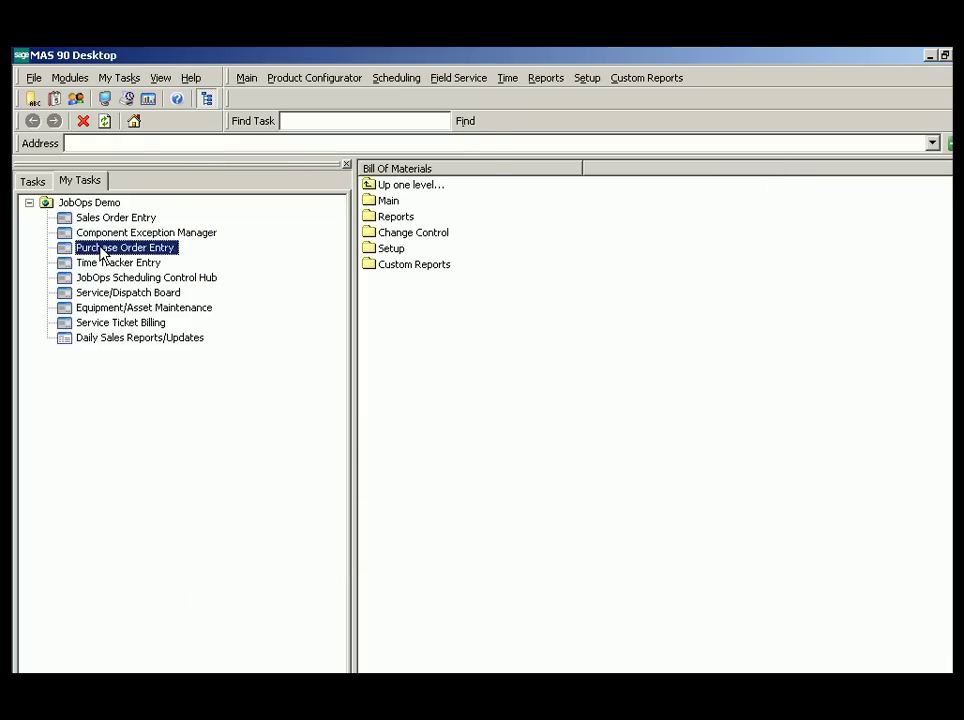
pyautogui.doubleClick(101, 250)
pyautogui.click(374, 245)
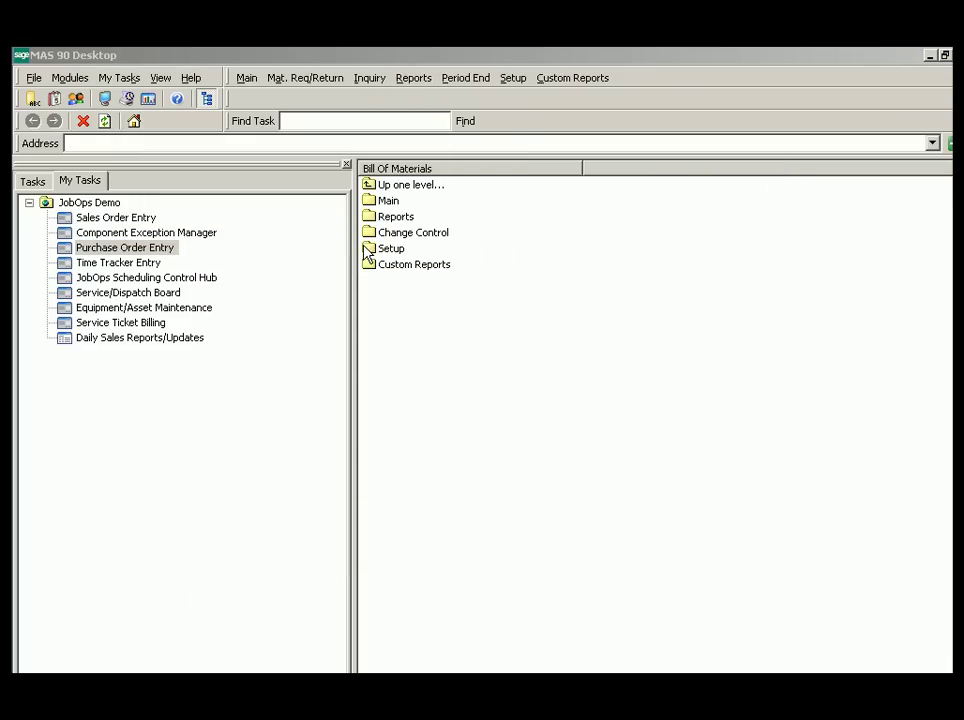
pyautogui.click(366, 211)
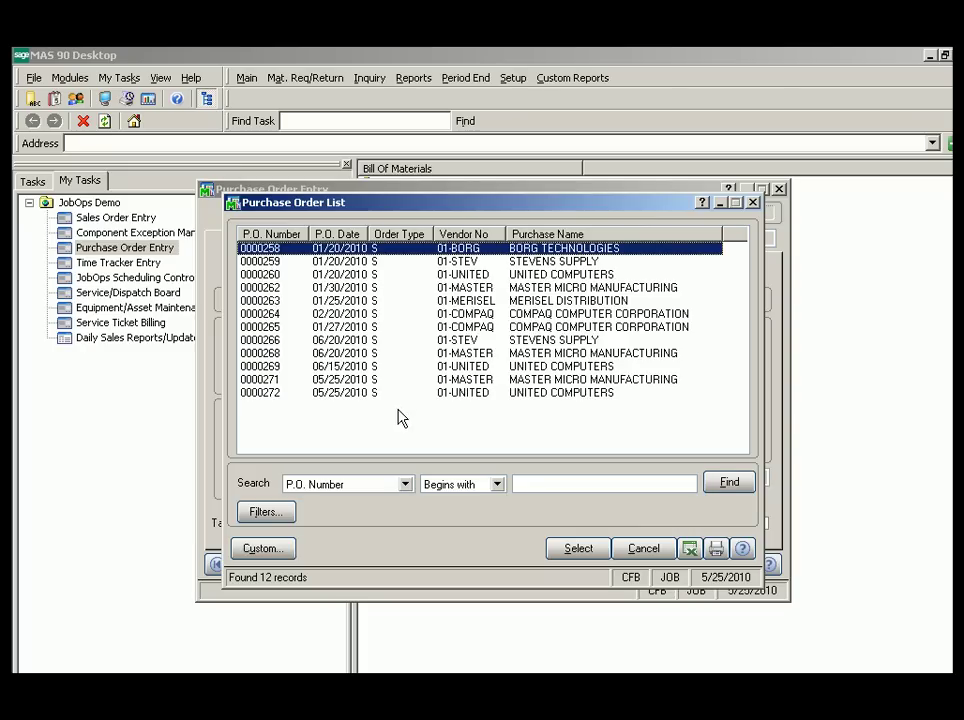
pyautogui.doubleClick(389, 396)
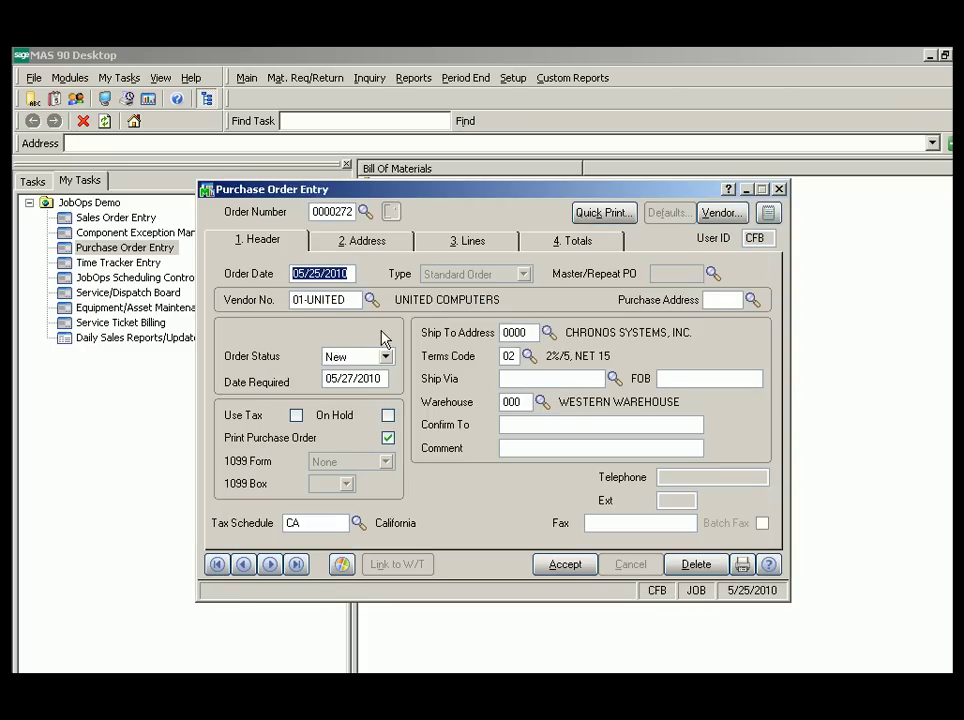
pyautogui.click(458, 243)
pyautogui.click(470, 428)
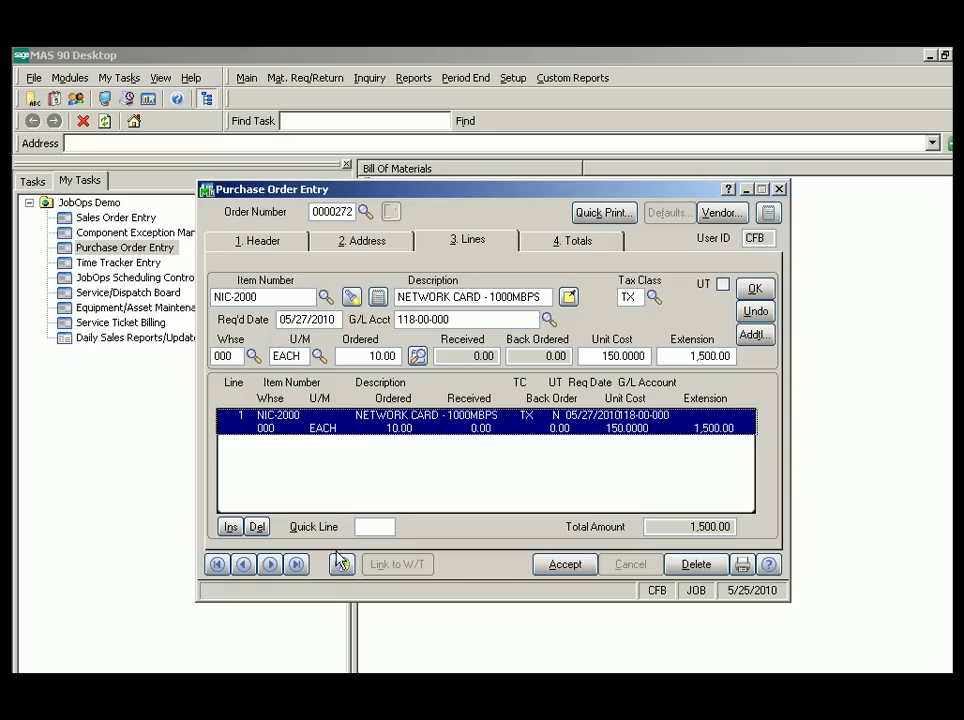
# - Check the CABIN-01000-SV line on the preceding purchase order, then accept that order and close Purchase Order Entry
pyautogui.press('pageup')
pyautogui.click(409, 430)
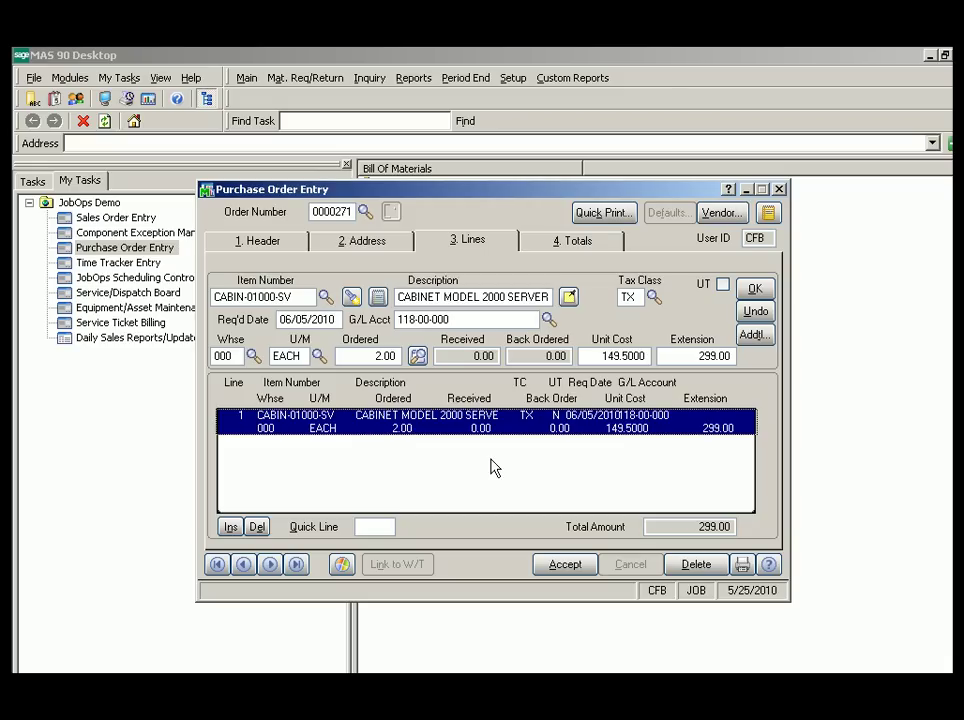
pyautogui.click(566, 566)
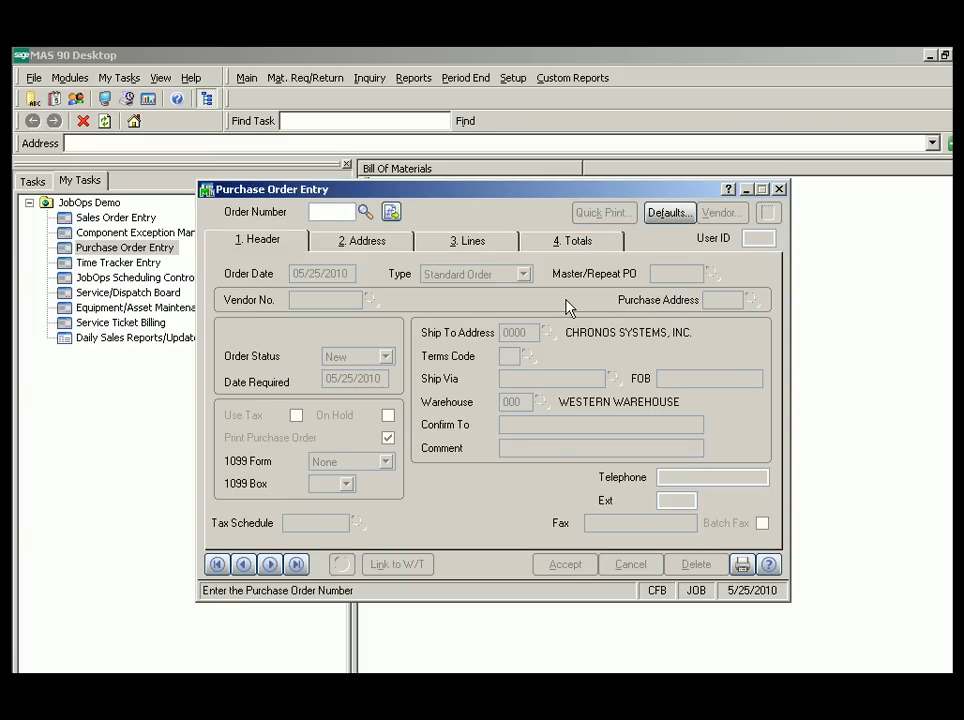
pyautogui.press('Escape')
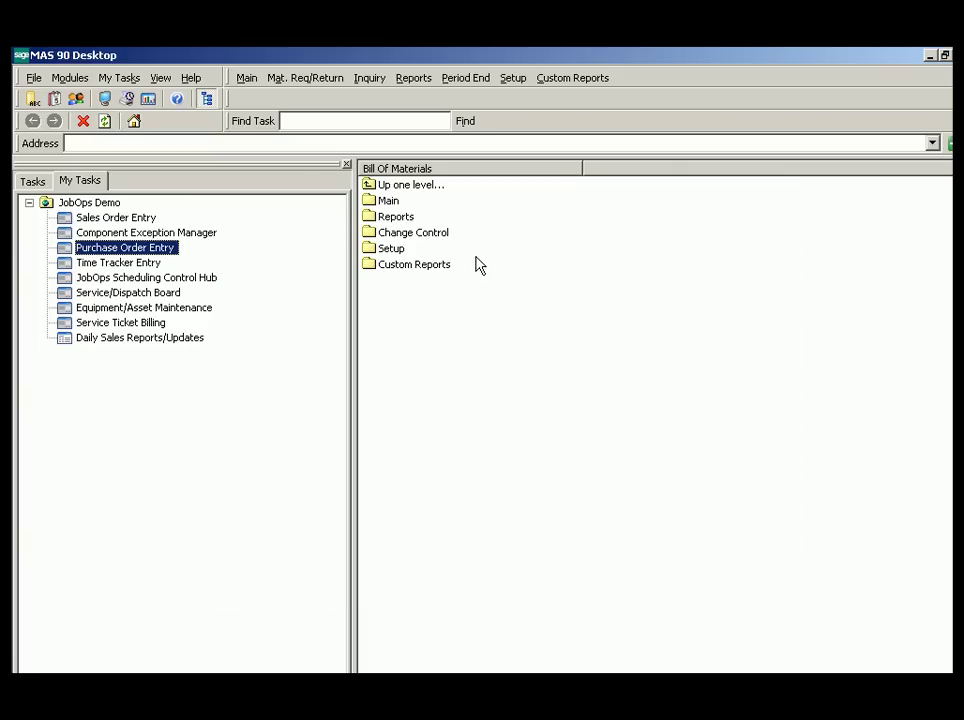
# - Open Time Tracker Entry in Single Employee Entry mode
pyautogui.doubleClick(145, 264)
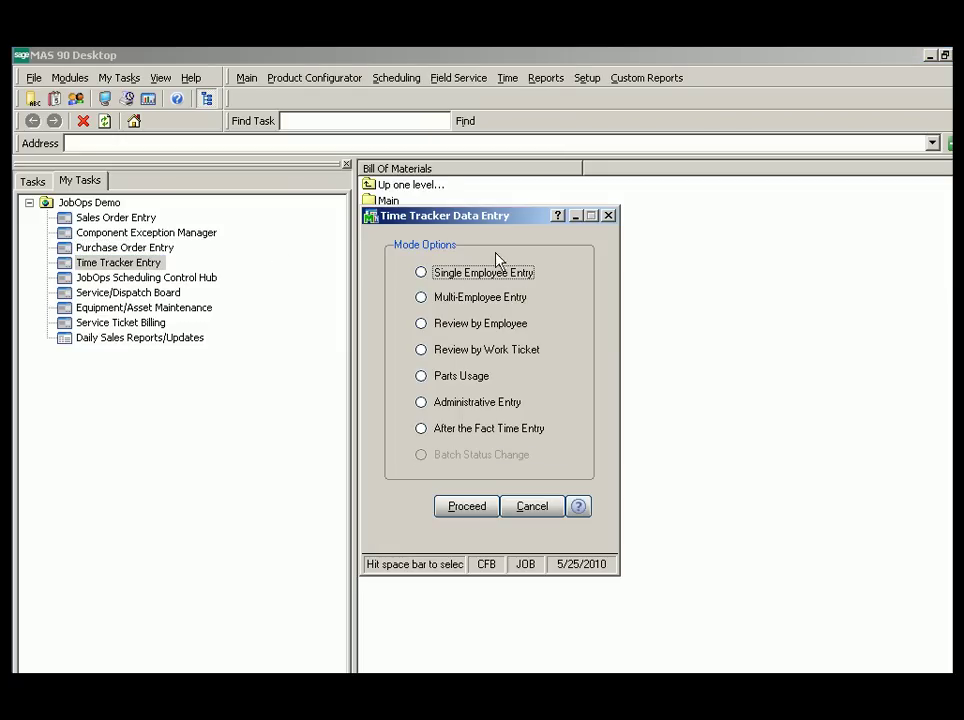
pyautogui.click(529, 275)
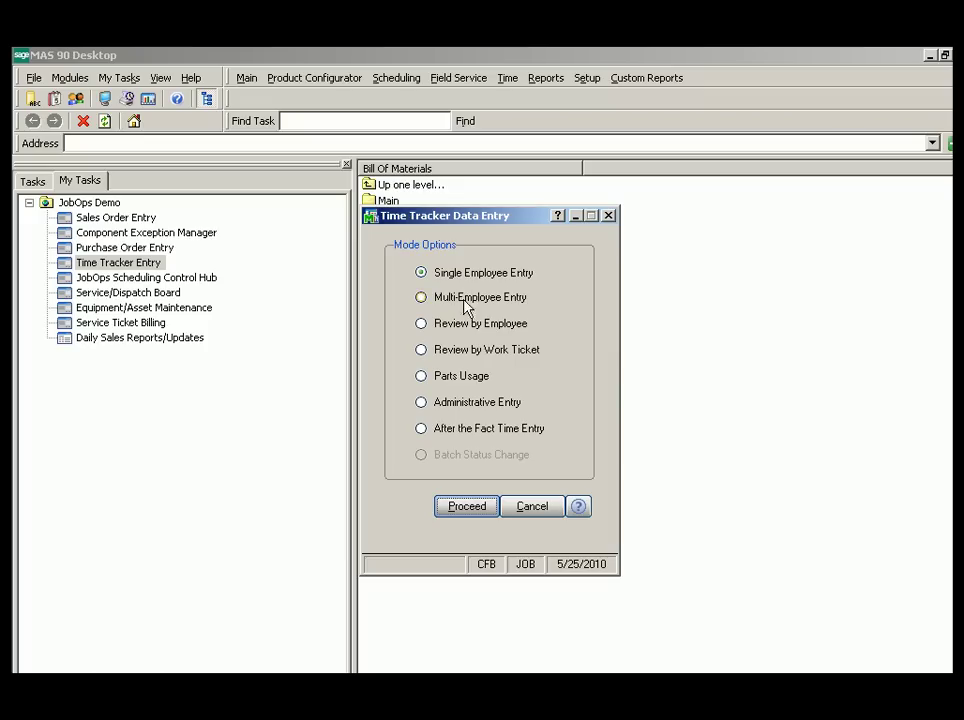
pyautogui.click(463, 510)
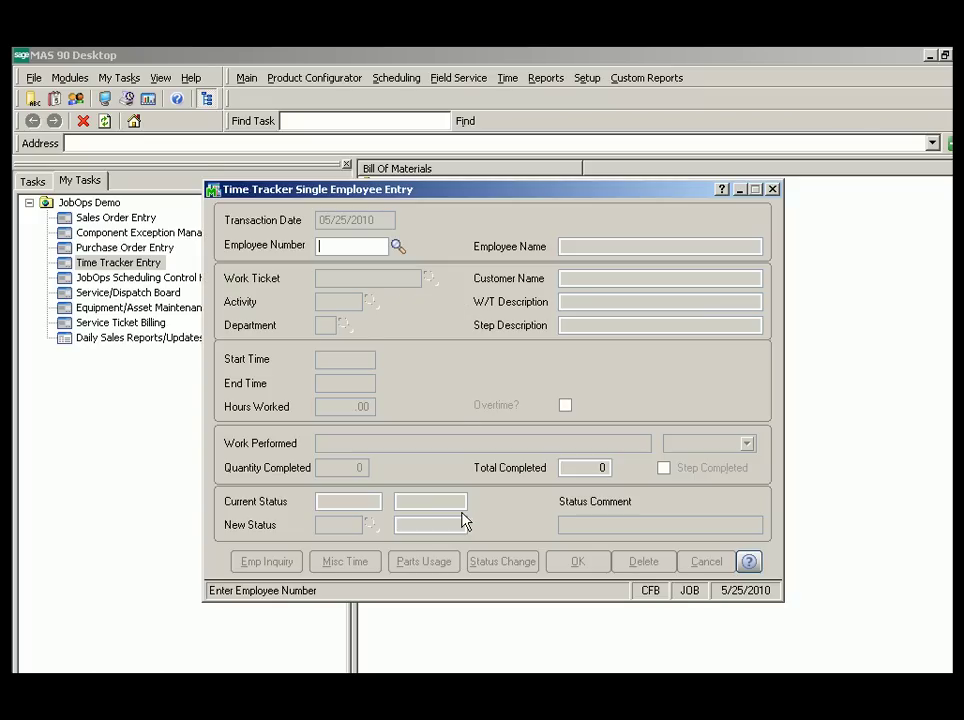
# - Look up and select an employee, then assign the new Custom Servers work ticket's Configure components step
pyautogui.click(397, 246)
pyautogui.doubleClick(393, 263)
pyautogui.click(428, 277)
pyautogui.scroll(-20, 383, 383)
pyautogui.scroll(-15, 383, 383)
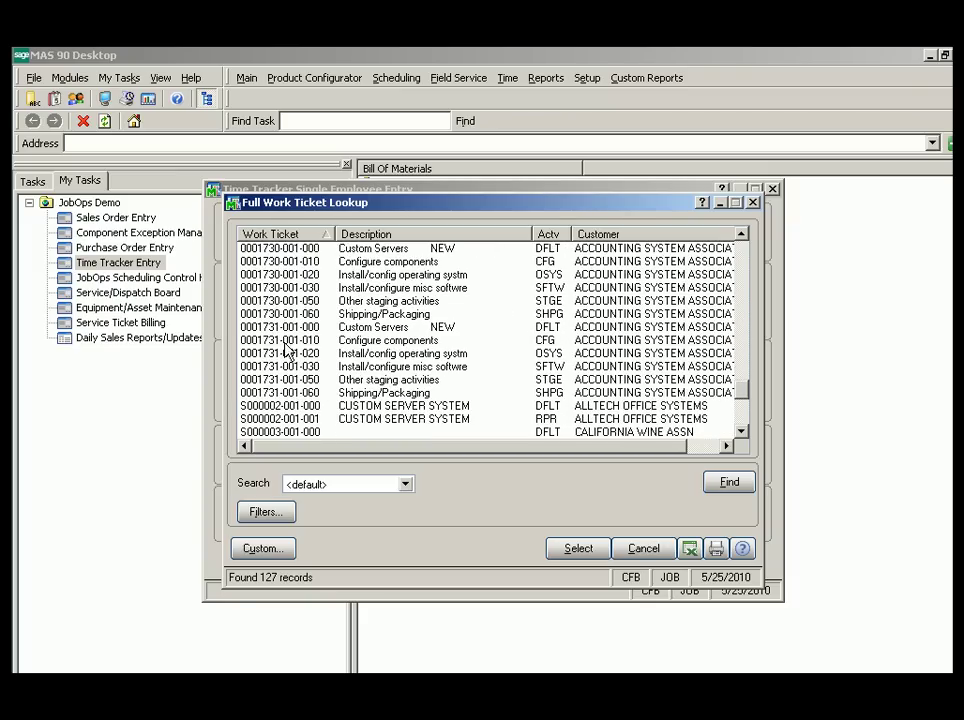
pyautogui.click(283, 341)
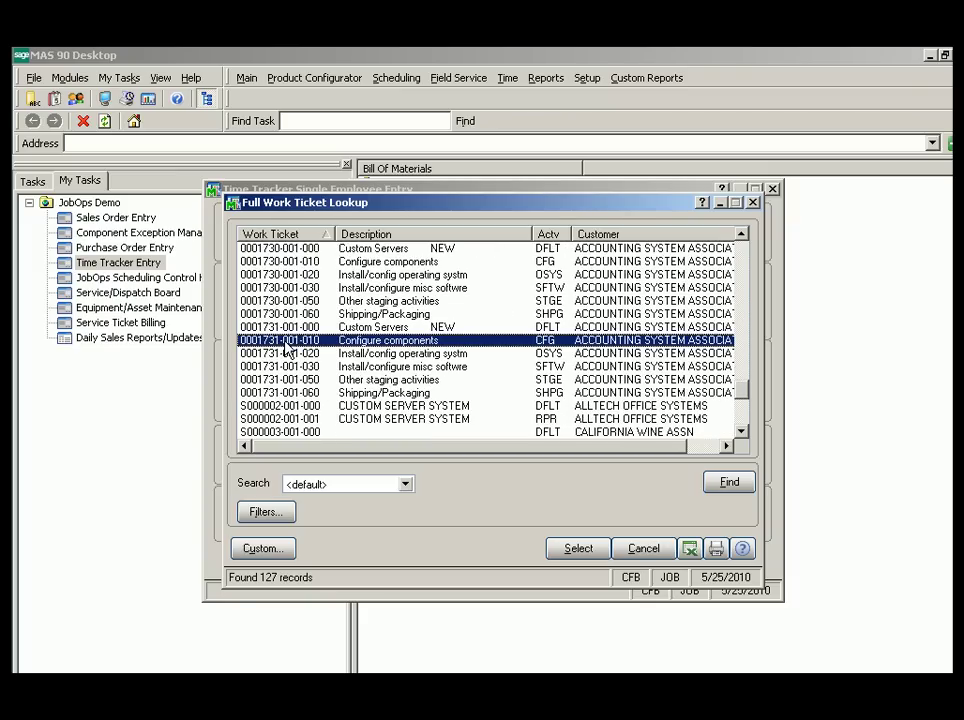
pyautogui.doubleClick(393, 345)
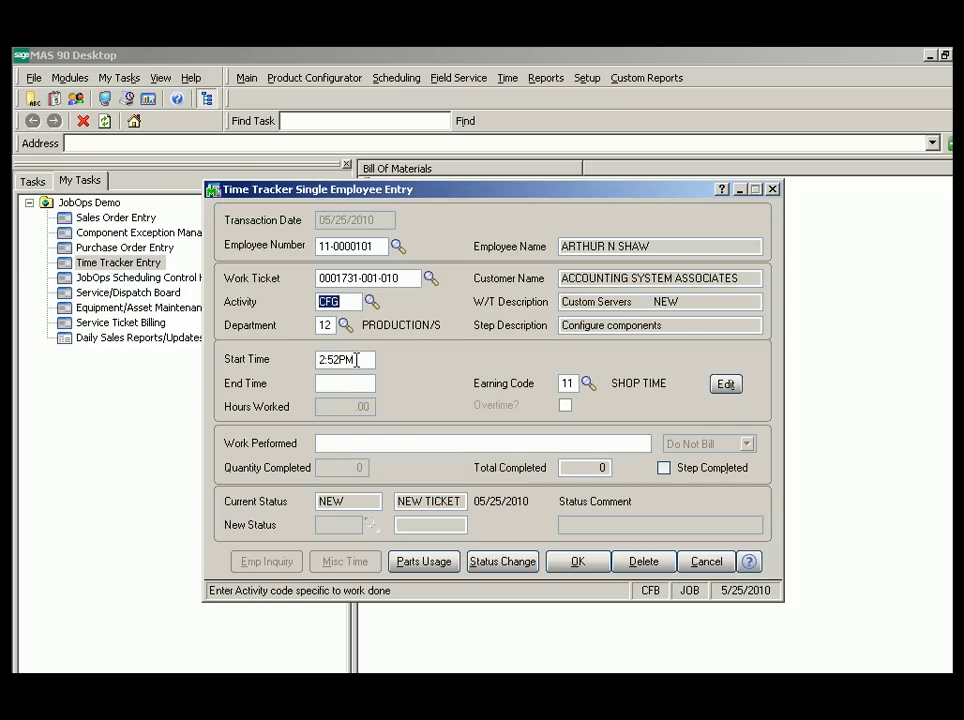
# - Clear the start time, set the end time to 1:00AM, and describe the work performed as "Installed components to motherboard"
pyautogui.click(356, 360)
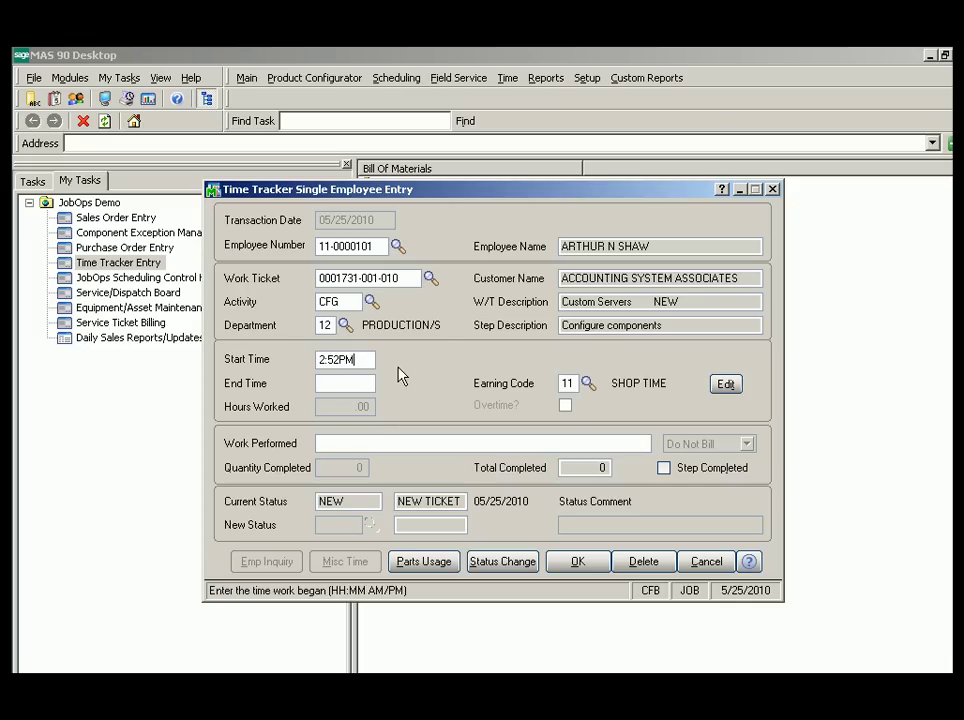
pyautogui.hotkey('shift', 'Home')
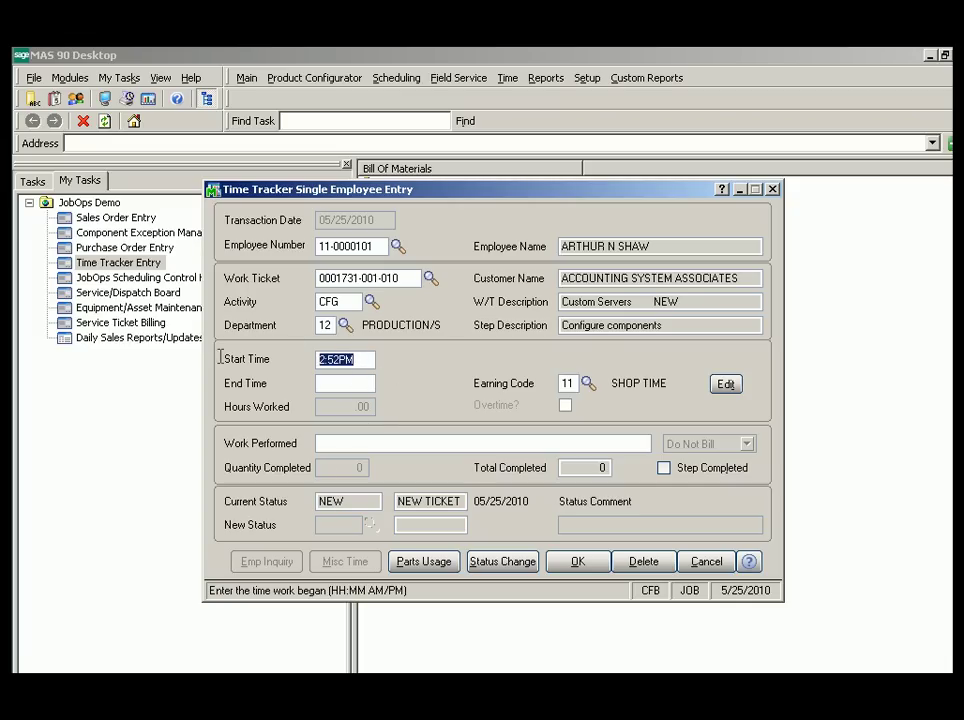
pyautogui.press('Delete')
pyautogui.press('Tab')
pyautogui.write('1')
pyautogui.press('Tab')
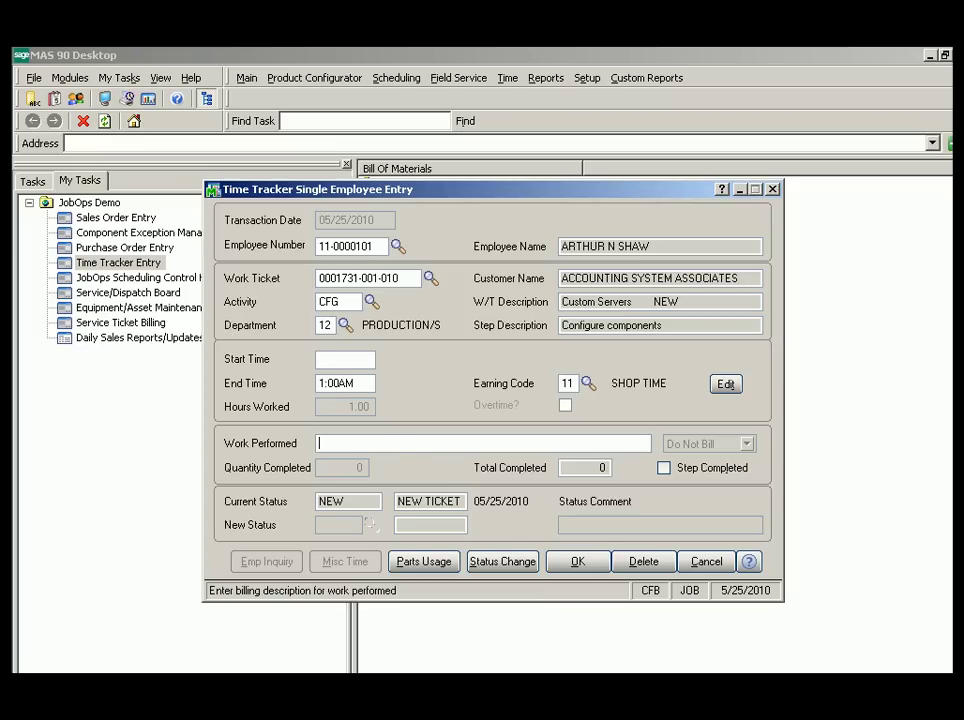
pyautogui.write('Installed components to motherboard')
pyautogui.press('Tab')
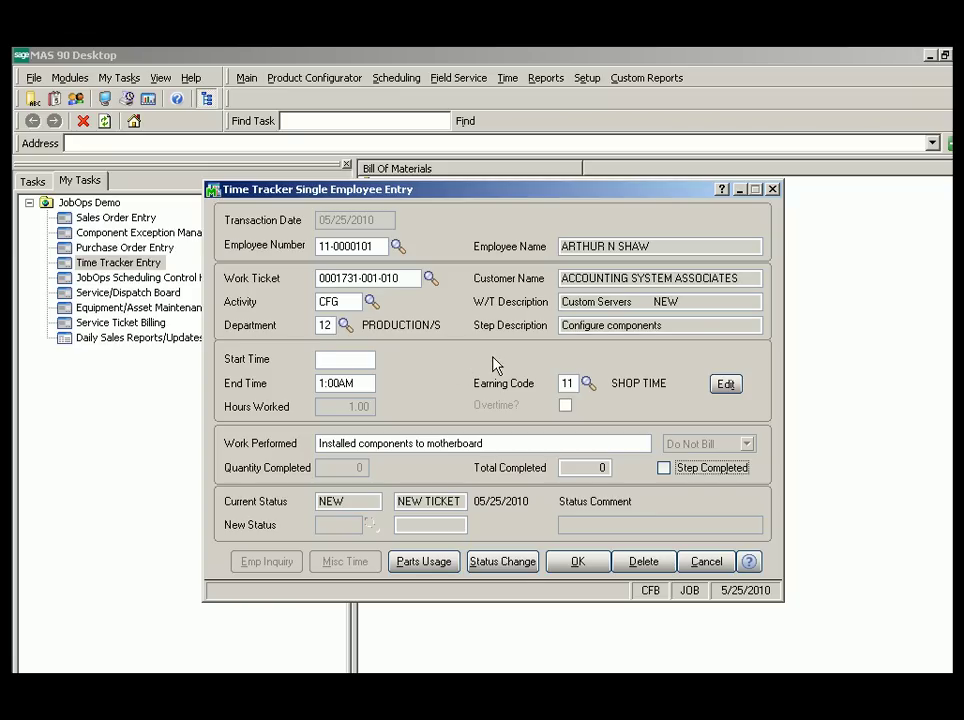
# - Choose DDRIV-00035 (16X SPIN CD ROM DRIVE) from the work ticket's parts list, accept its usage line, and update Parts Usage
pyautogui.click(433, 562)
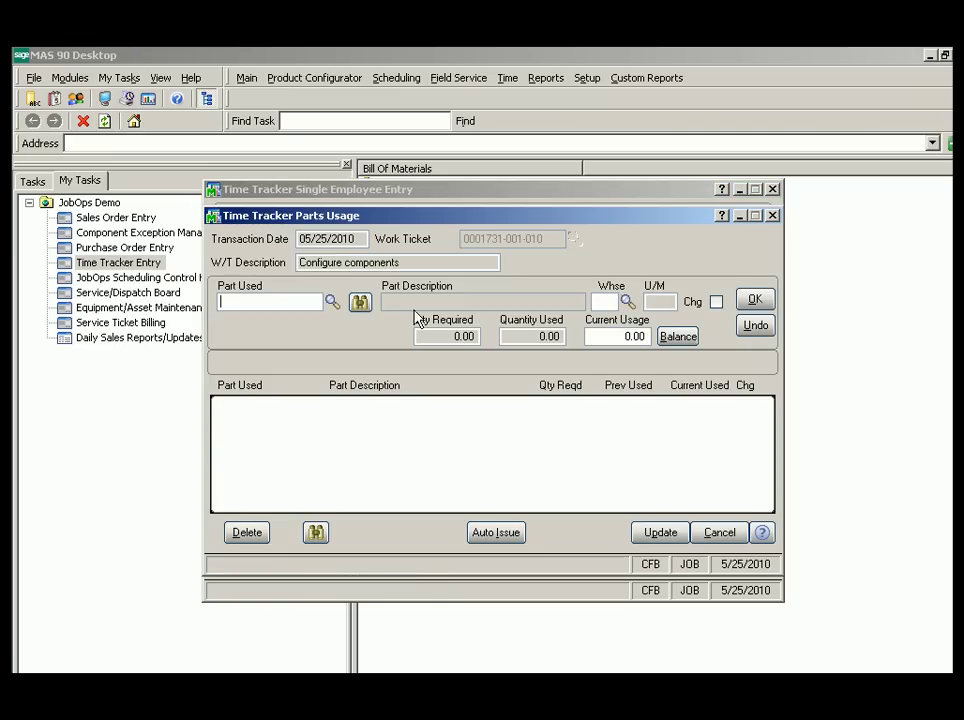
pyautogui.click(360, 302)
pyautogui.click(384, 300)
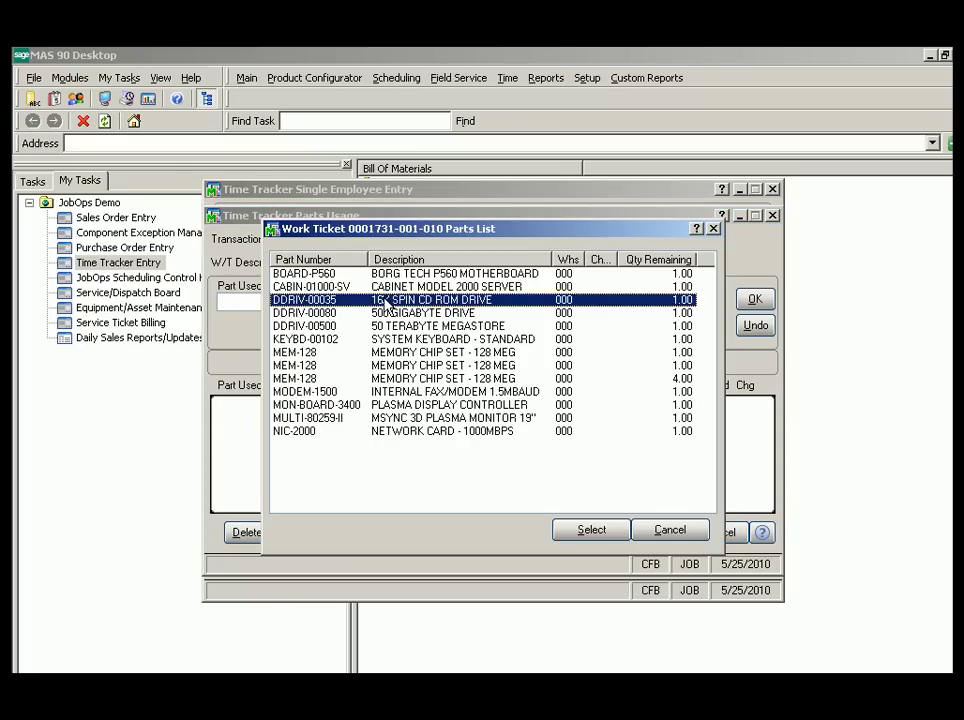
pyautogui.doubleClick(384, 300)
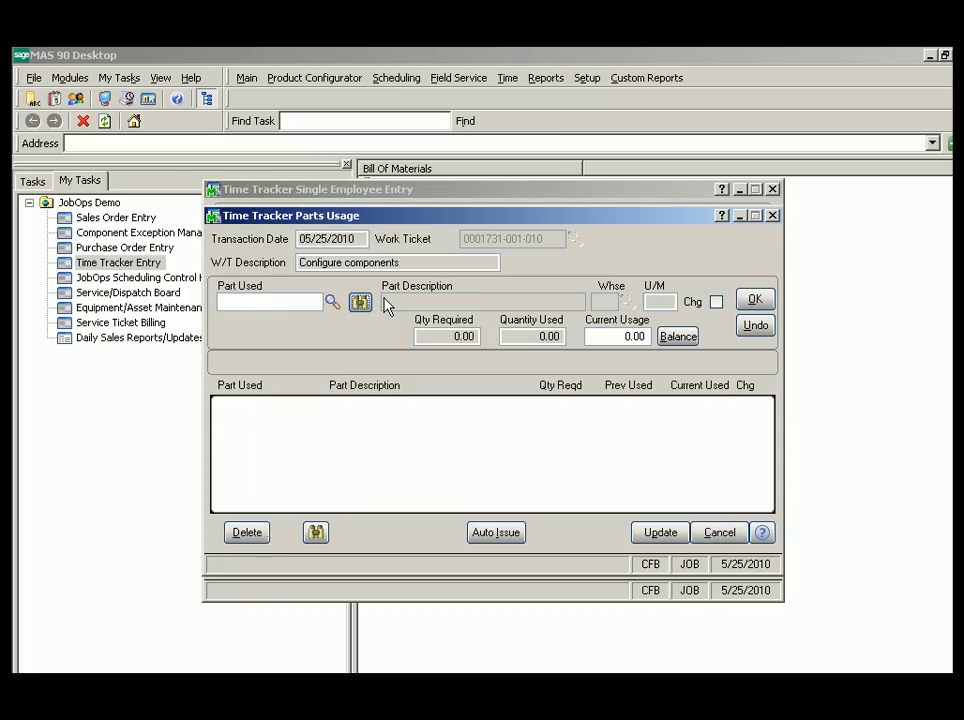
pyautogui.click(755, 300)
pyautogui.click(655, 532)
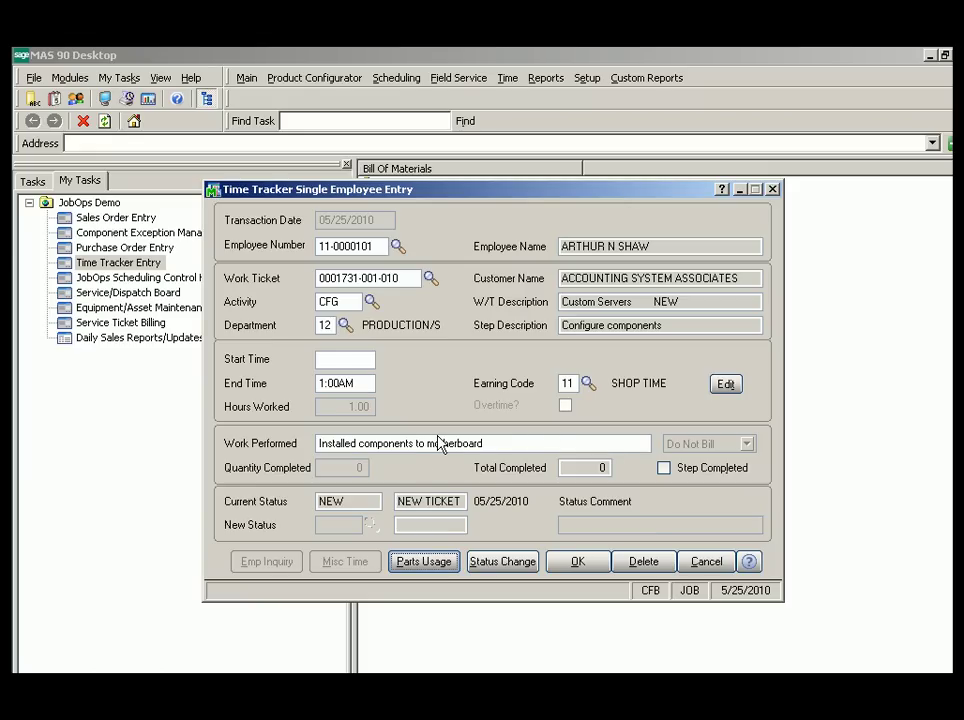
# - Accept the employee's labor entry for the Configure components step and close Time Tracker Entry
pyautogui.click(557, 564)
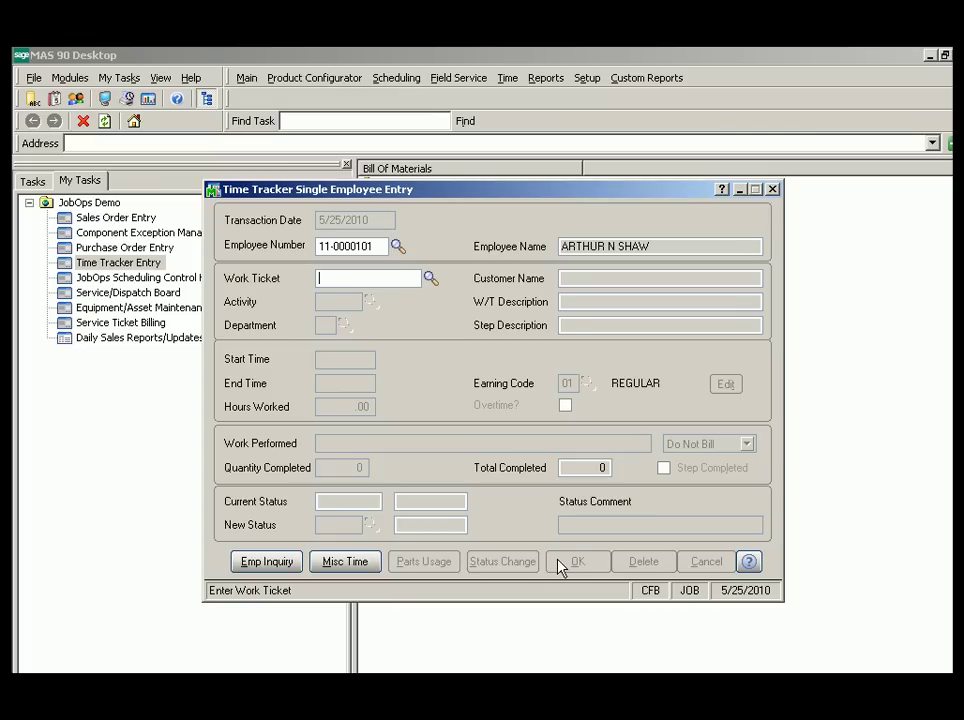
pyautogui.press('Escape')
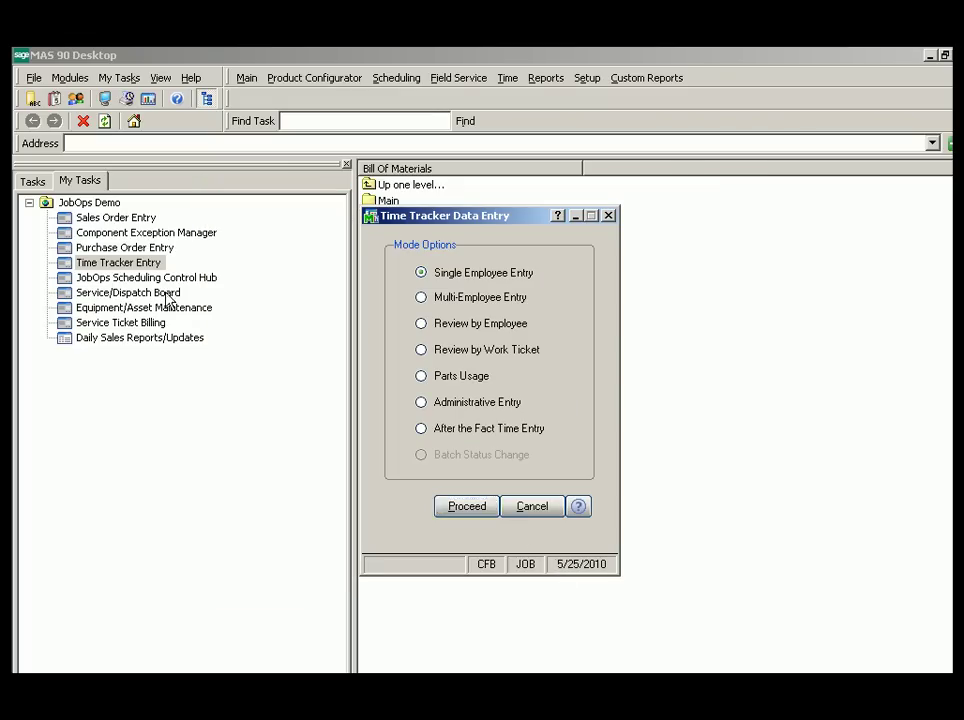
pyautogui.press('Escape')
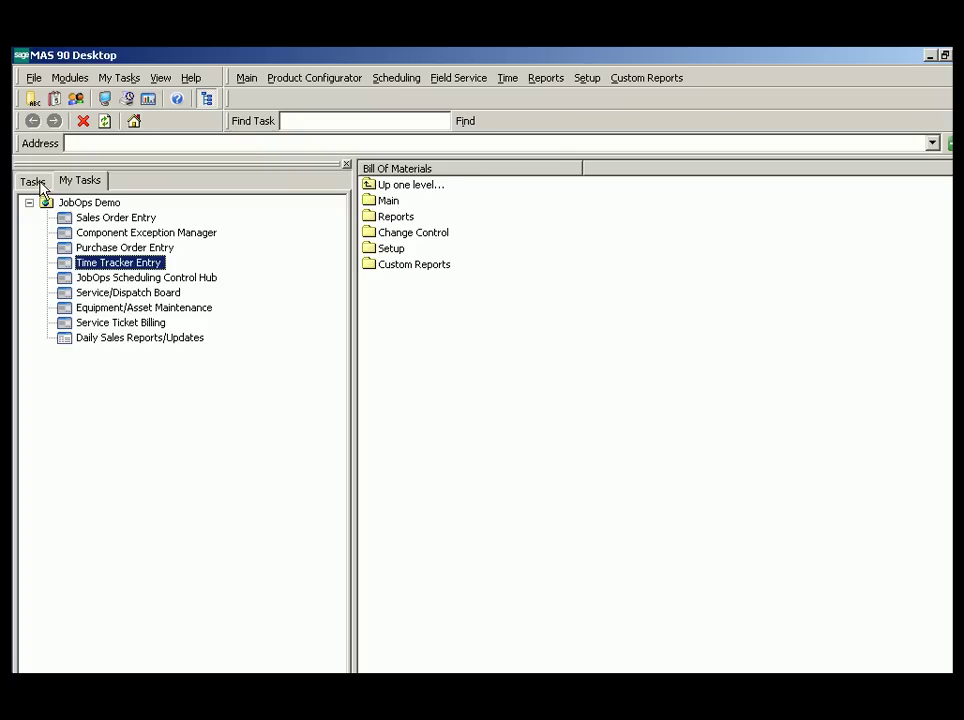
# - Open the 5/25/2010 Accounting System Associates order in Sales Order Entry and display the CUSTOM SERVER SYSTEM line
pyautogui.click(84, 218)
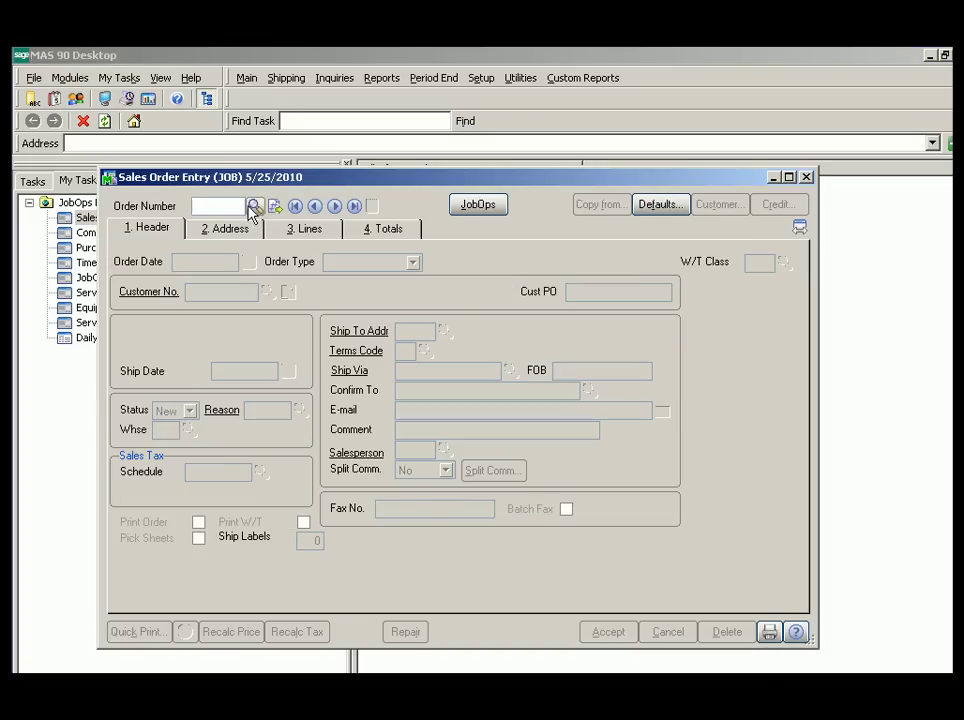
pyautogui.click(252, 209)
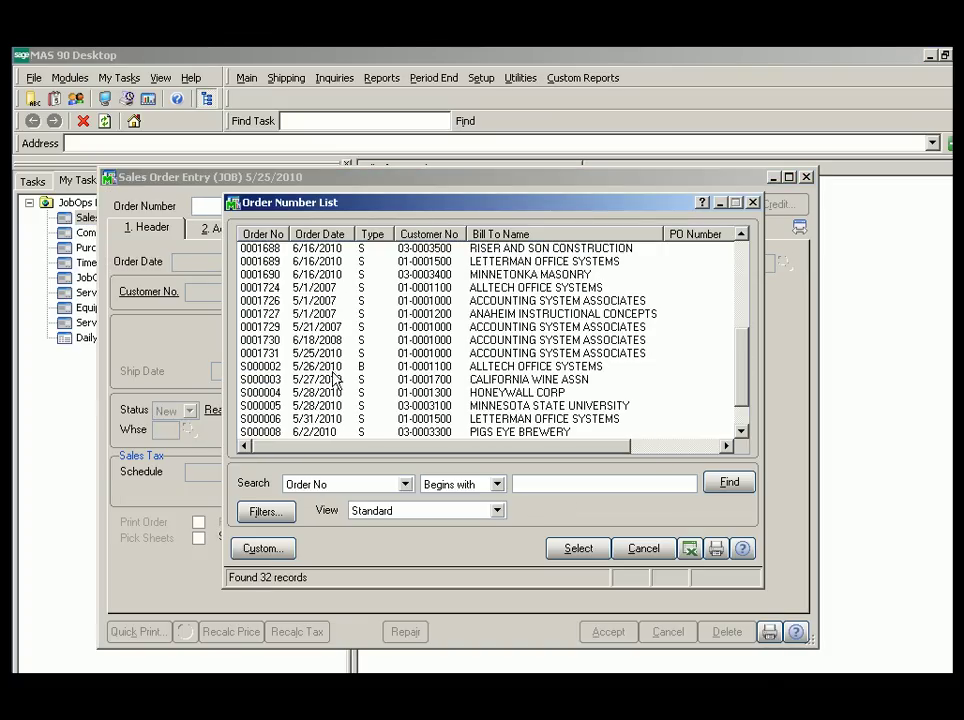
pyautogui.doubleClick(322, 353)
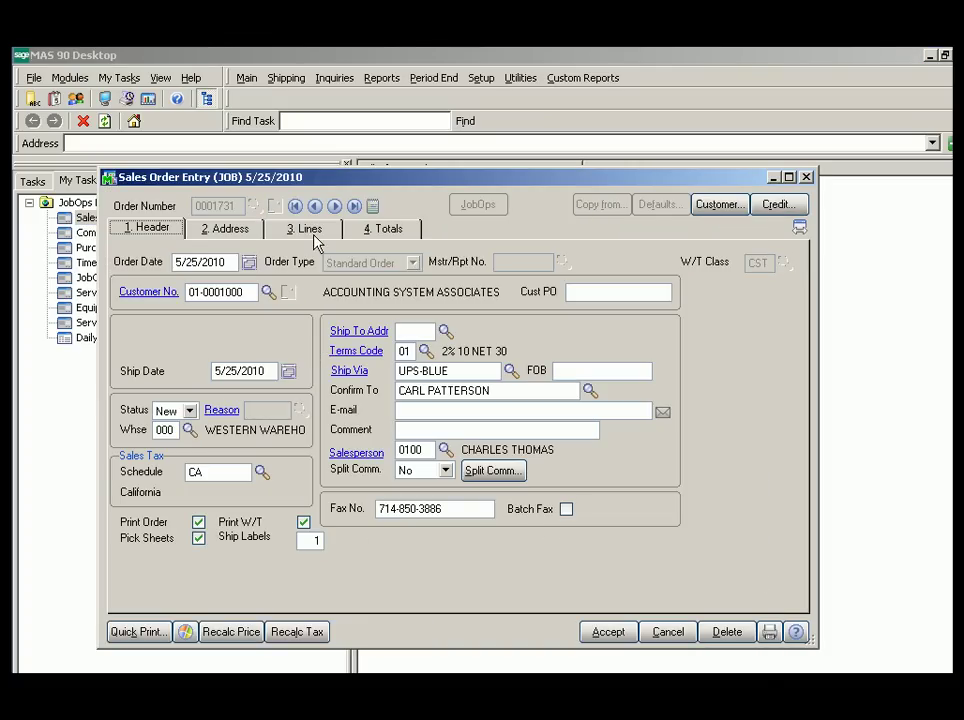
pyautogui.click(309, 230)
pyautogui.doubleClick(355, 332)
pyautogui.click(575, 533)
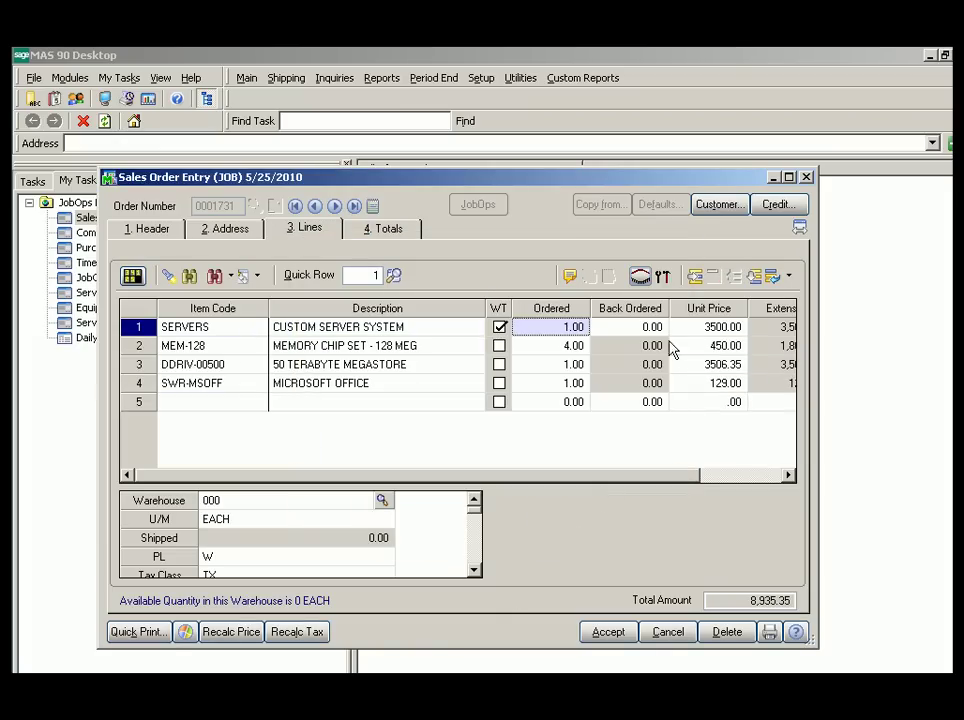
# - Open the server line's work ticket at the Configure components step and check its parts and recorded labor
pyautogui.click(662, 277)
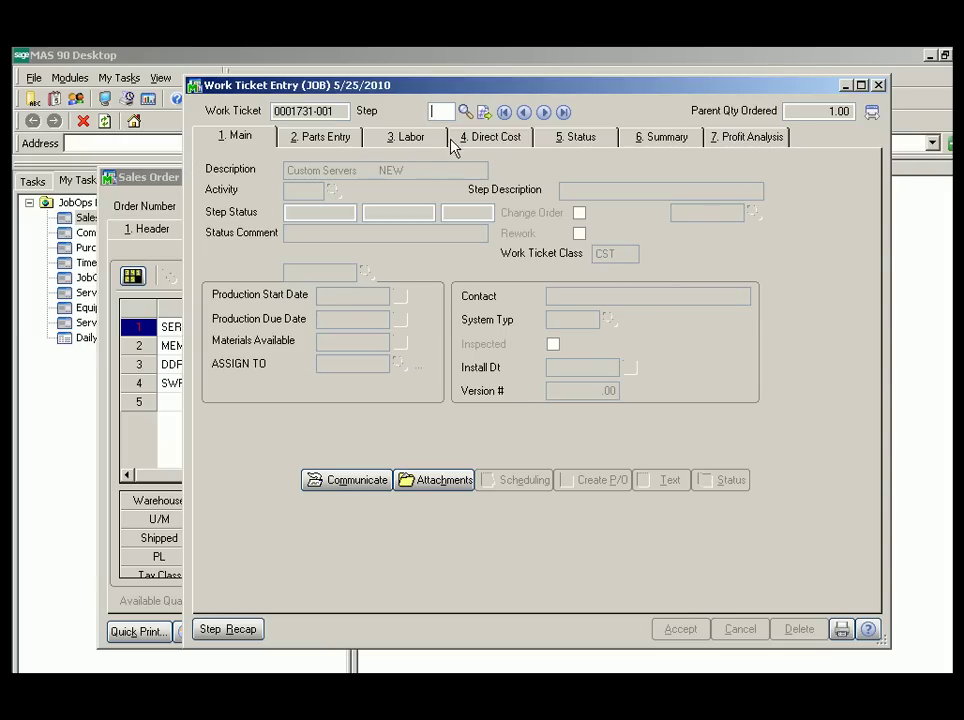
pyautogui.click(543, 112)
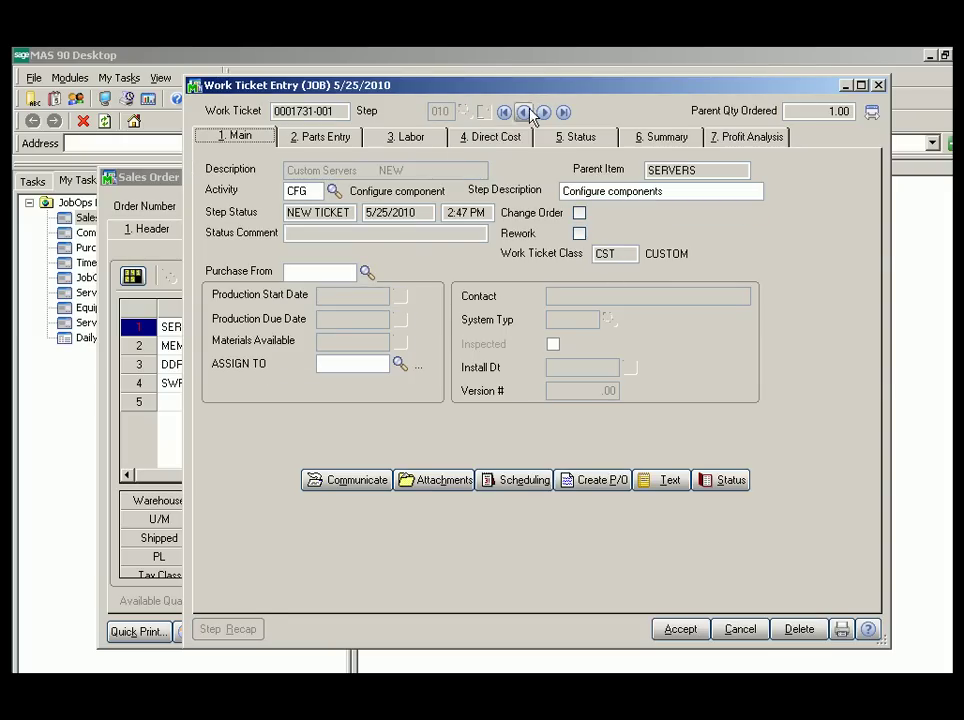
pyautogui.click(328, 138)
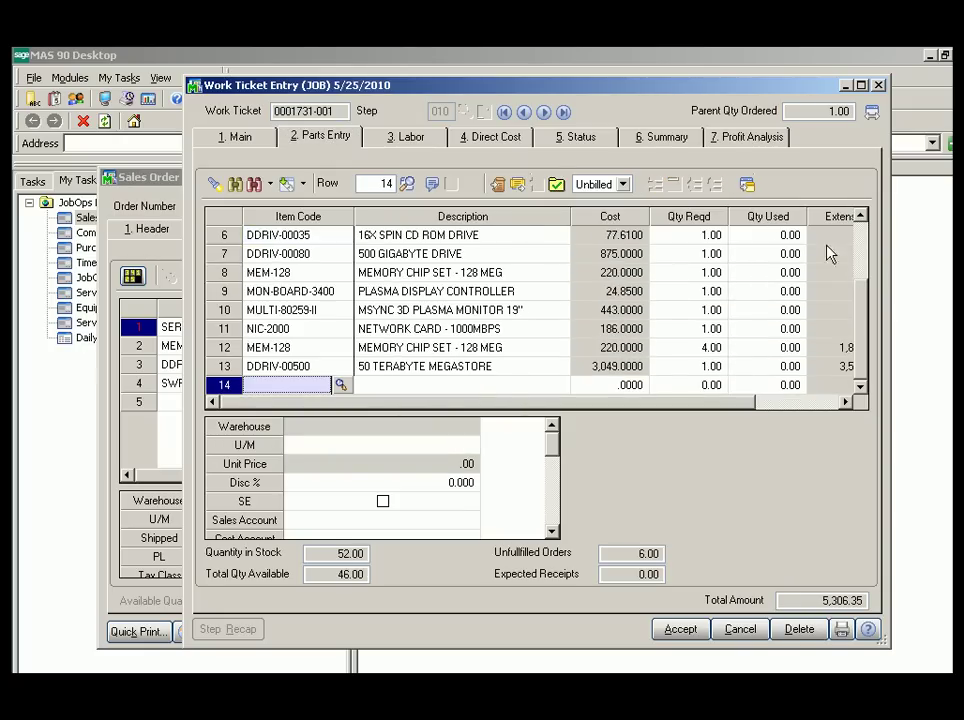
pyautogui.click(861, 262)
pyautogui.click(856, 314)
pyautogui.click(409, 140)
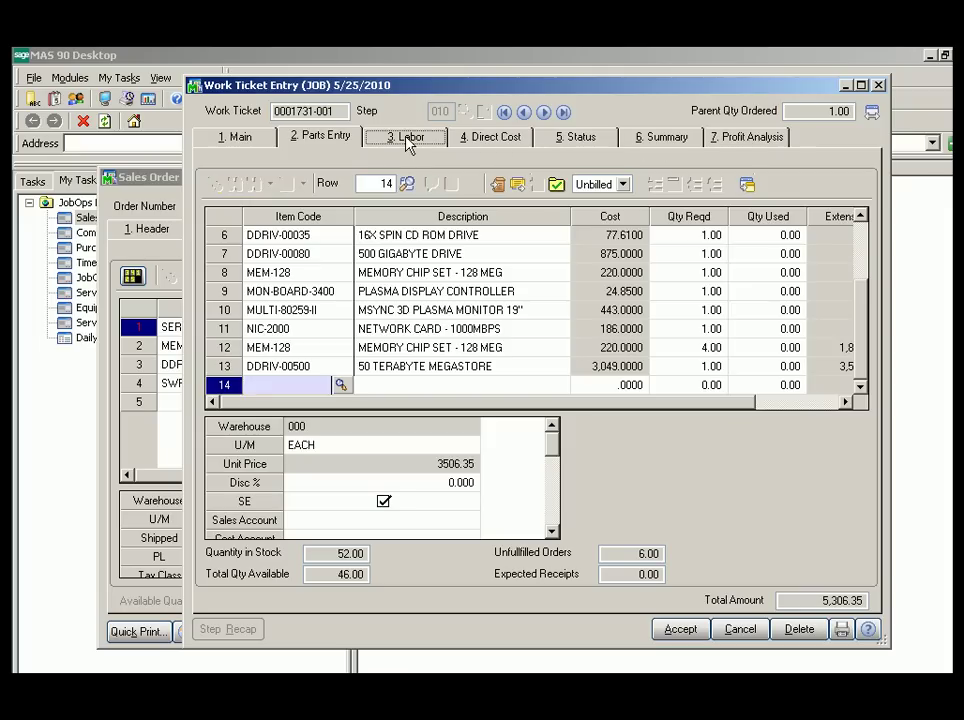
pyautogui.click(412, 283)
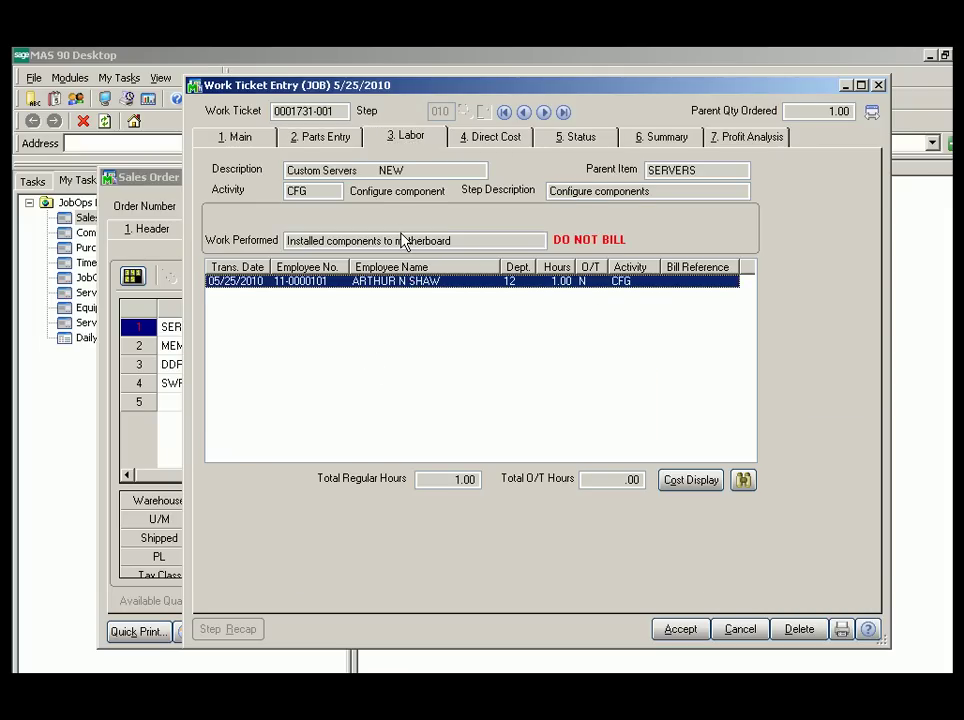
# - Close Work Ticket Entry and Sales Order Entry
pyautogui.click(878, 85)
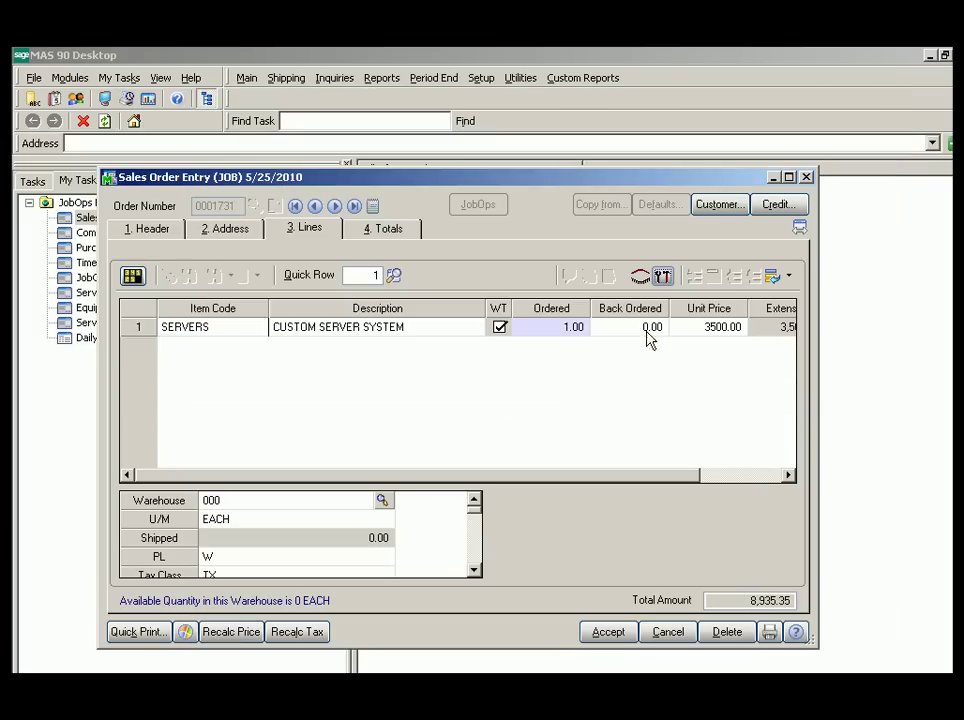
pyautogui.click(807, 177)
pyautogui.click(488, 314)
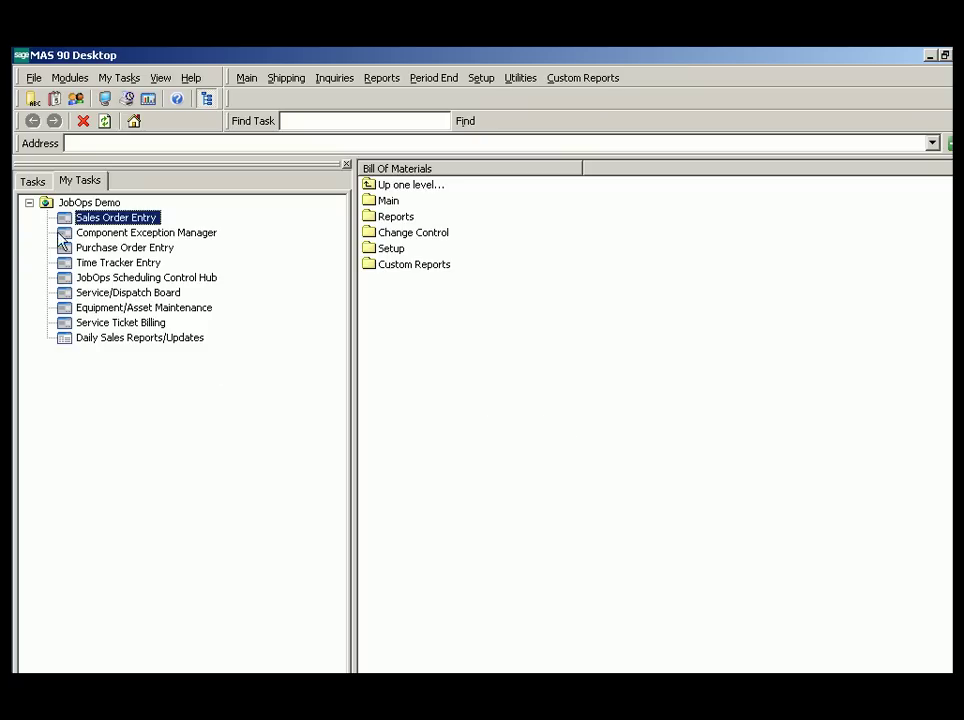
# - Open the JobOps Scheduling Control Hub's graphical Shop View for all activities from 05/25/2010 and bring its window into view
pyautogui.click(102, 278)
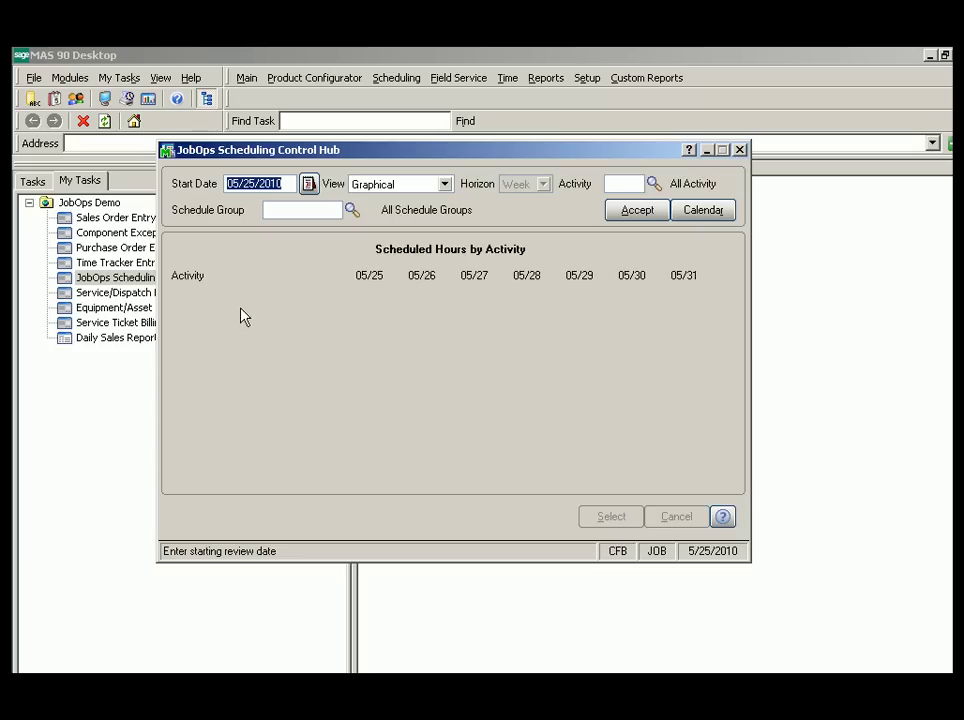
pyautogui.click(627, 183)
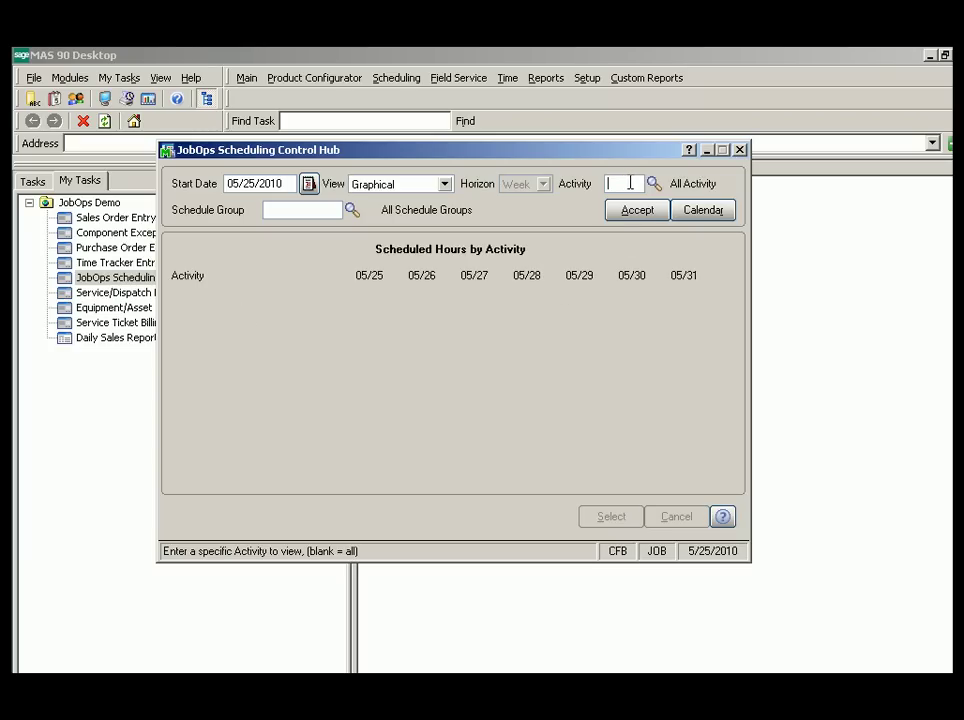
pyautogui.click(650, 218)
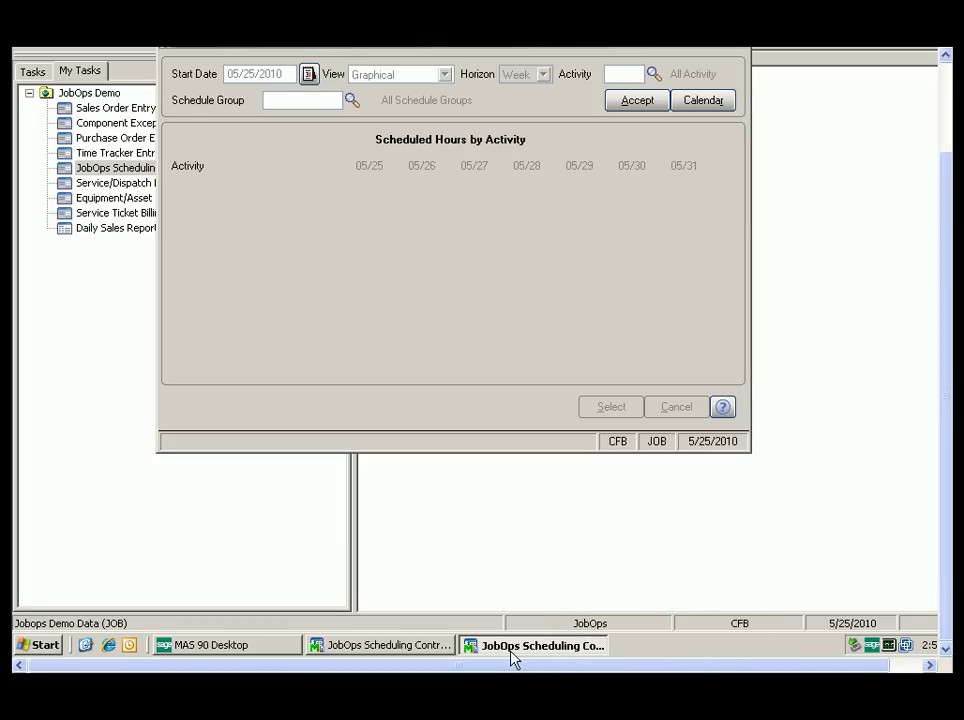
pyautogui.rightClick(514, 662)
pyautogui.click(550, 604)
pyautogui.click(508, 92)
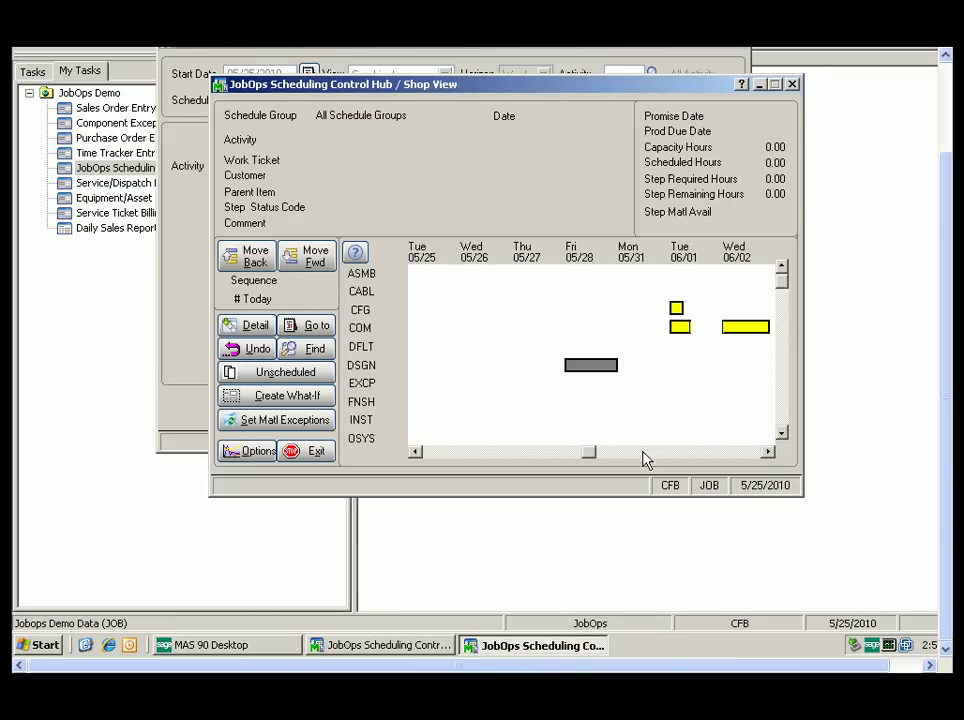
# - Inspect the Communications check job scheduled for 06/01 in Shop View
pyautogui.click(768, 452)
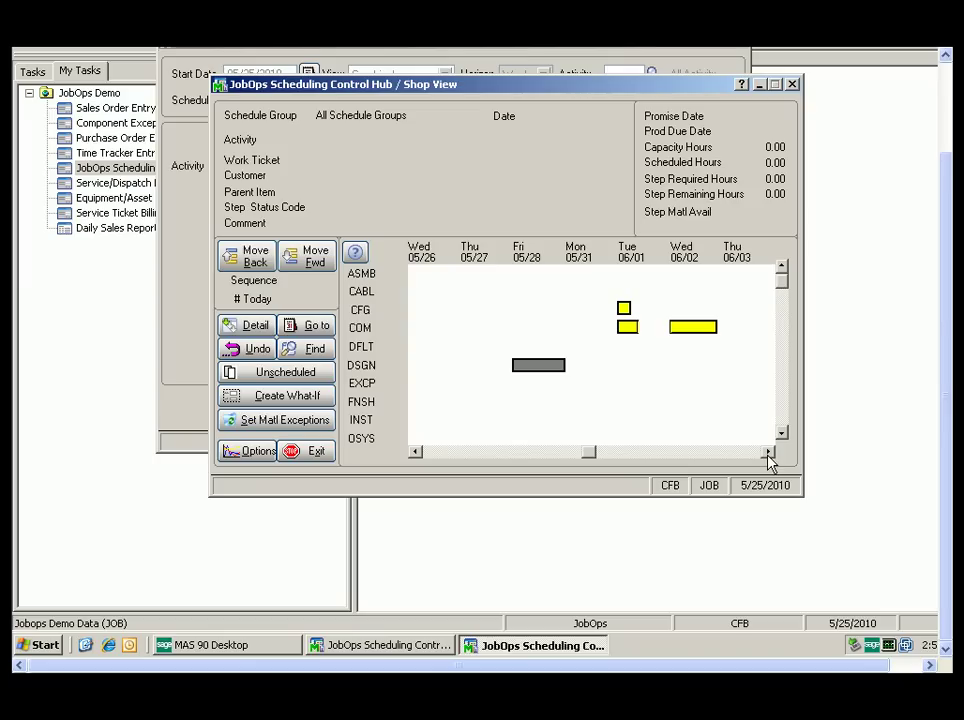
pyautogui.click(631, 329)
pyautogui.moveTo(633, 331); pyautogui.dragTo(609, 389)
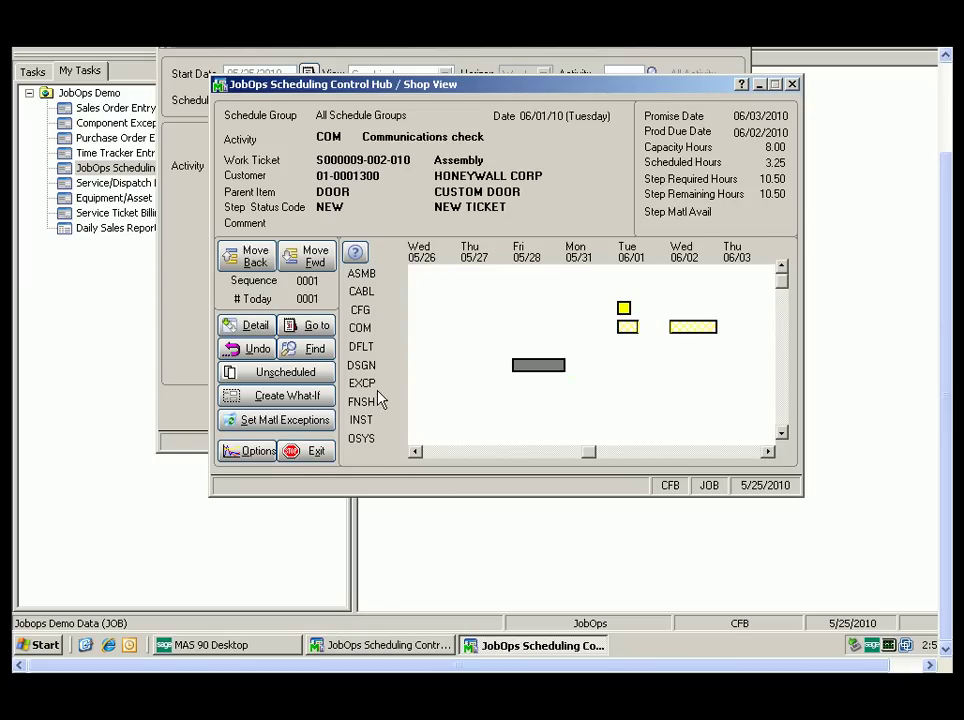
# - Select the OSYS job scheduled for 06/14, review its Work Ticket Detail, and close the detail window
pyautogui.click(768, 452)
pyautogui.click(768, 452)
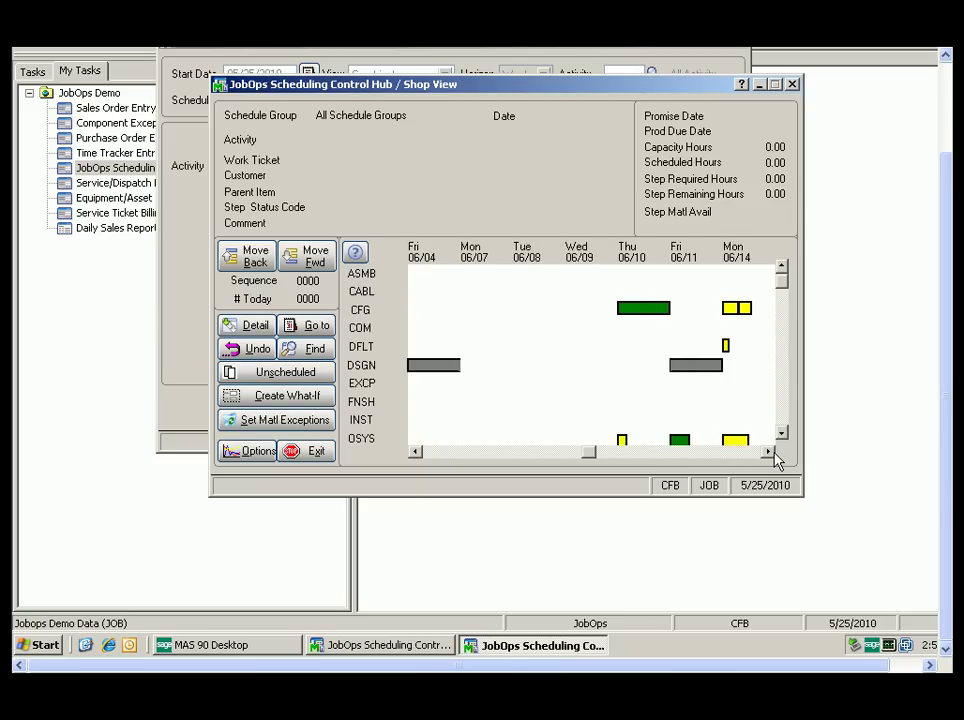
pyautogui.click(780, 434)
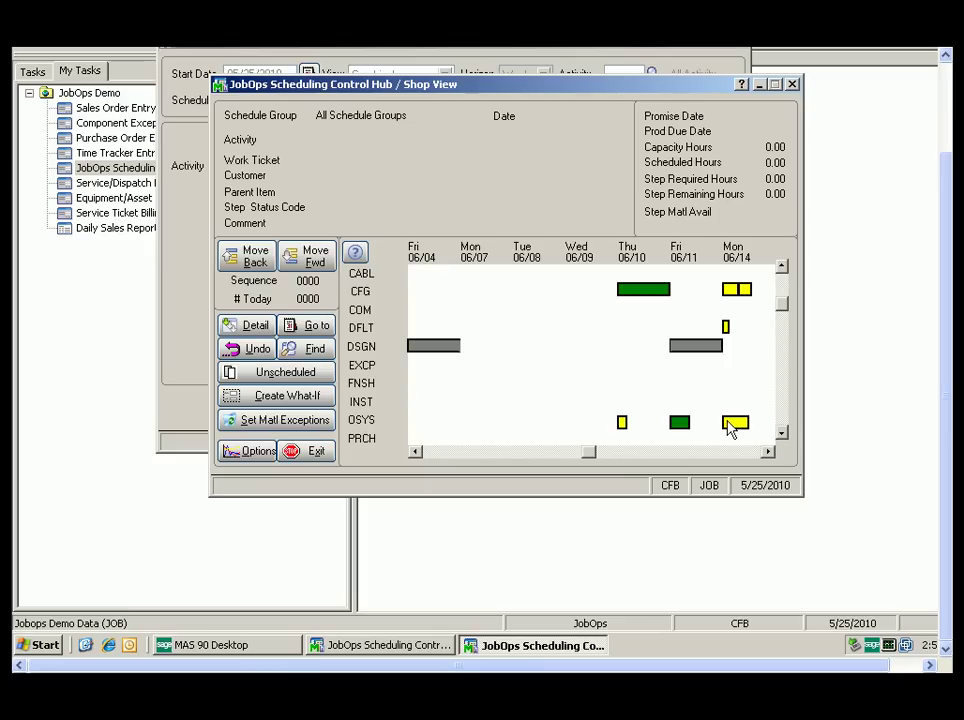
pyautogui.click(731, 424)
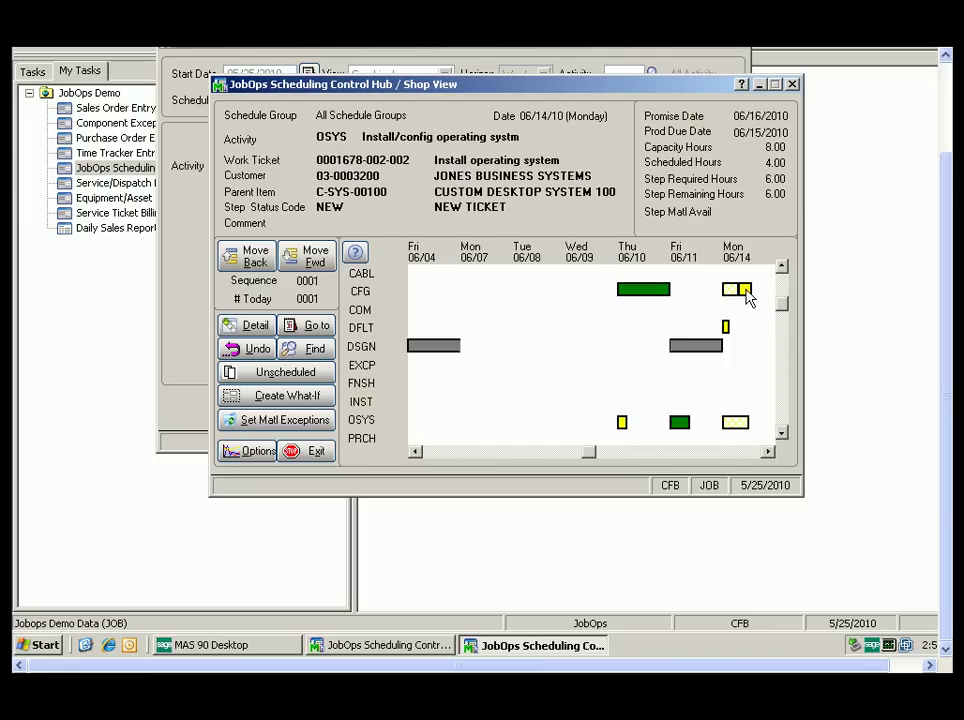
pyautogui.click(240, 324)
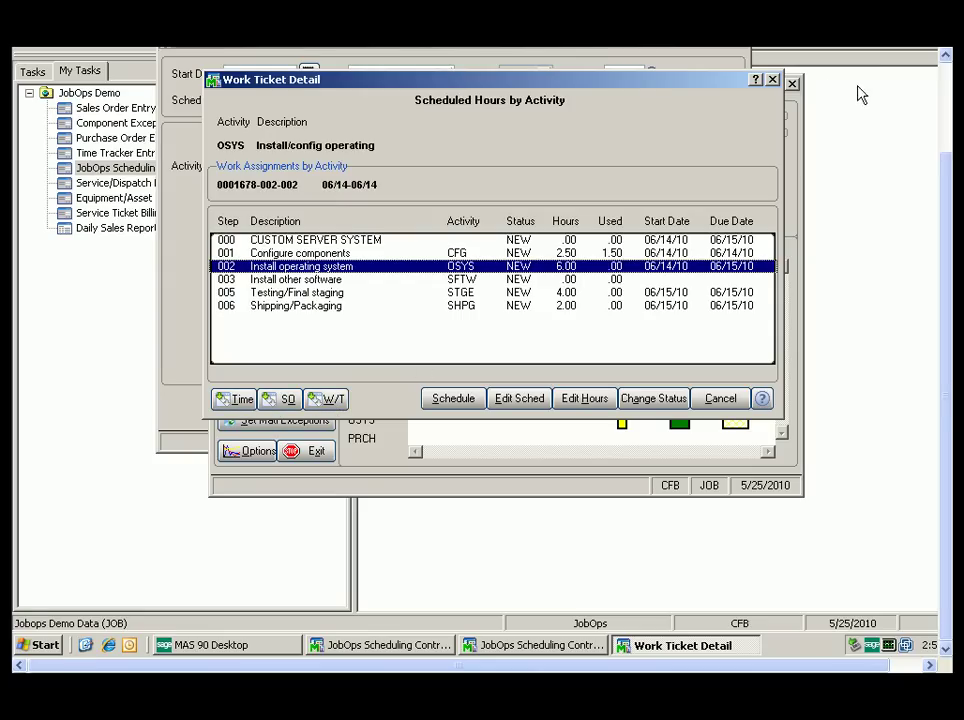
pyautogui.click(771, 82)
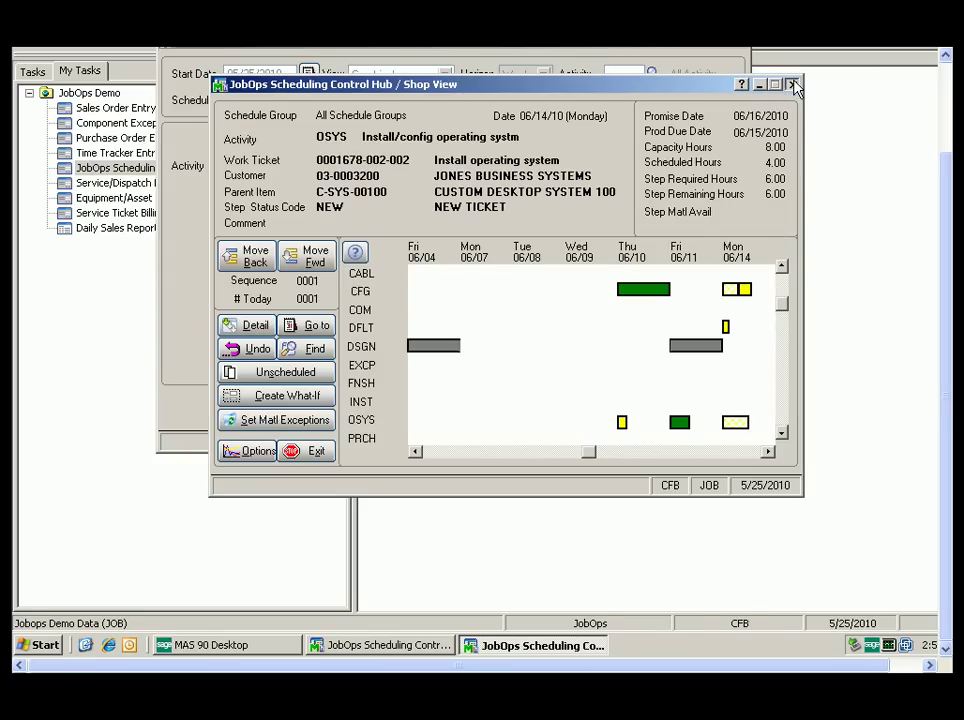
# - Close Shop View and the JobOps Scheduling Control Hub
pyautogui.click(792, 84)
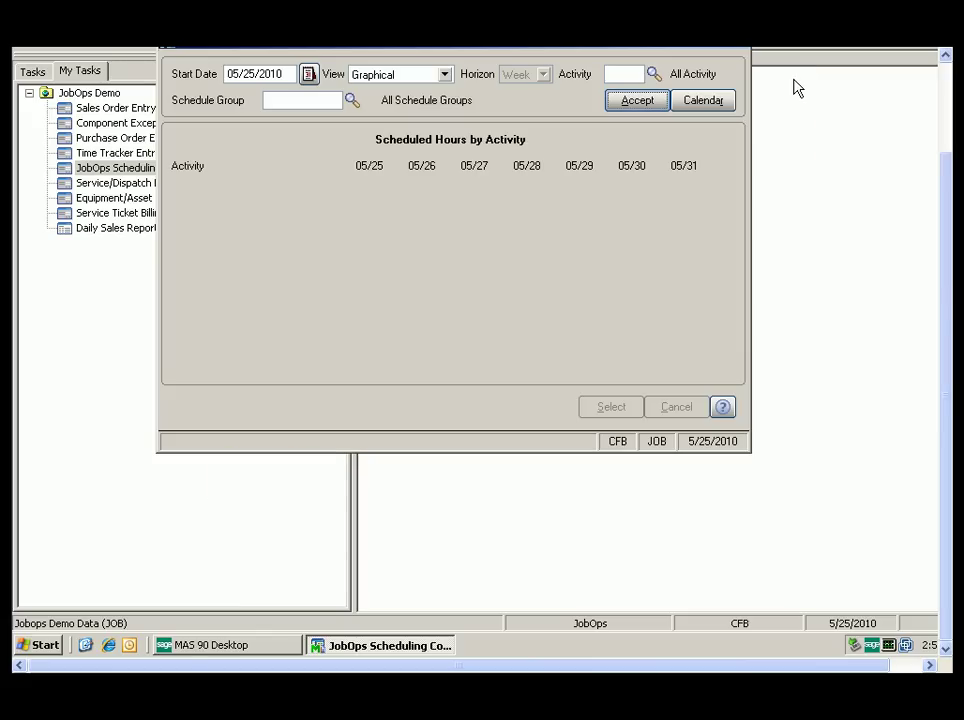
pyautogui.click(942, 85)
pyautogui.click(741, 150)
# - Open the Service/Dispatch Board and start a new call for customer ALLTECH OFFICE SYSTEMS
pyautogui.click(134, 293)
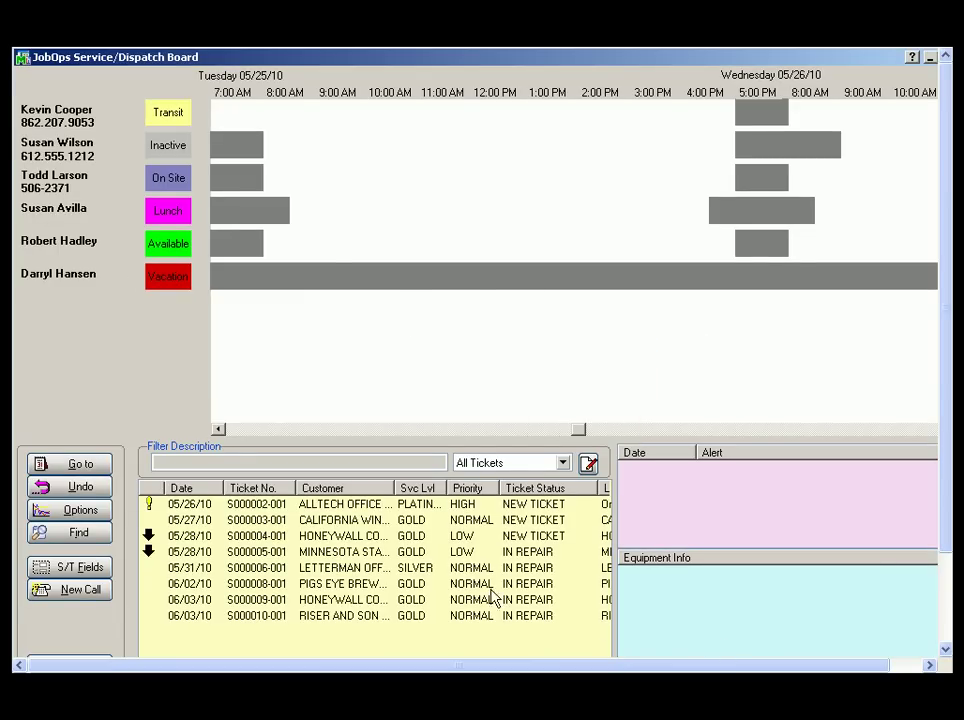
pyautogui.click(40, 589)
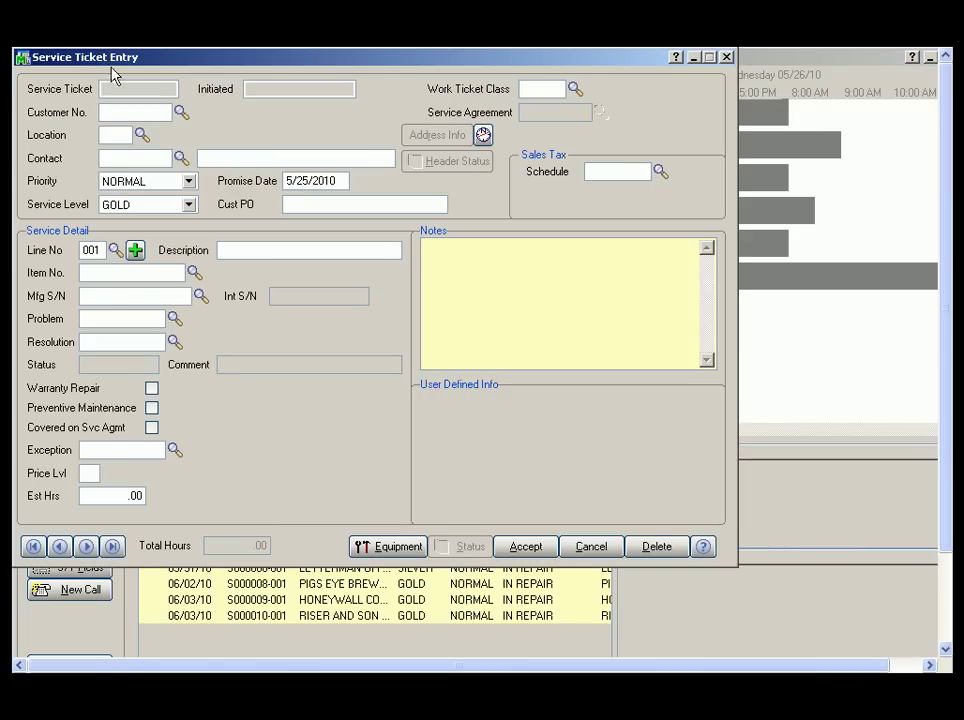
pyautogui.click(181, 112)
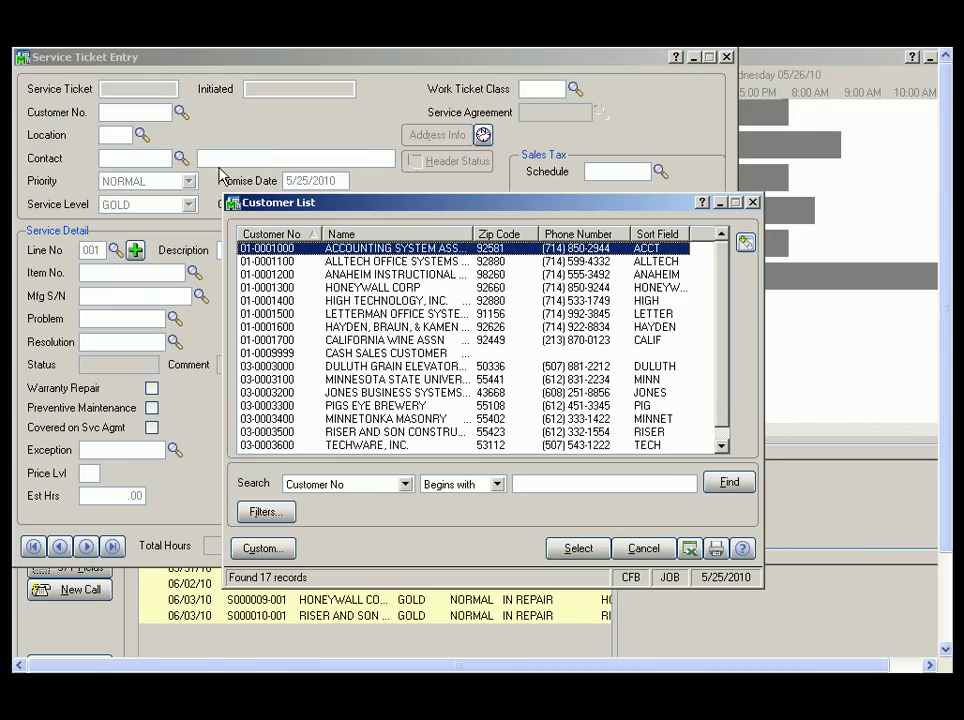
pyautogui.doubleClick(398, 262)
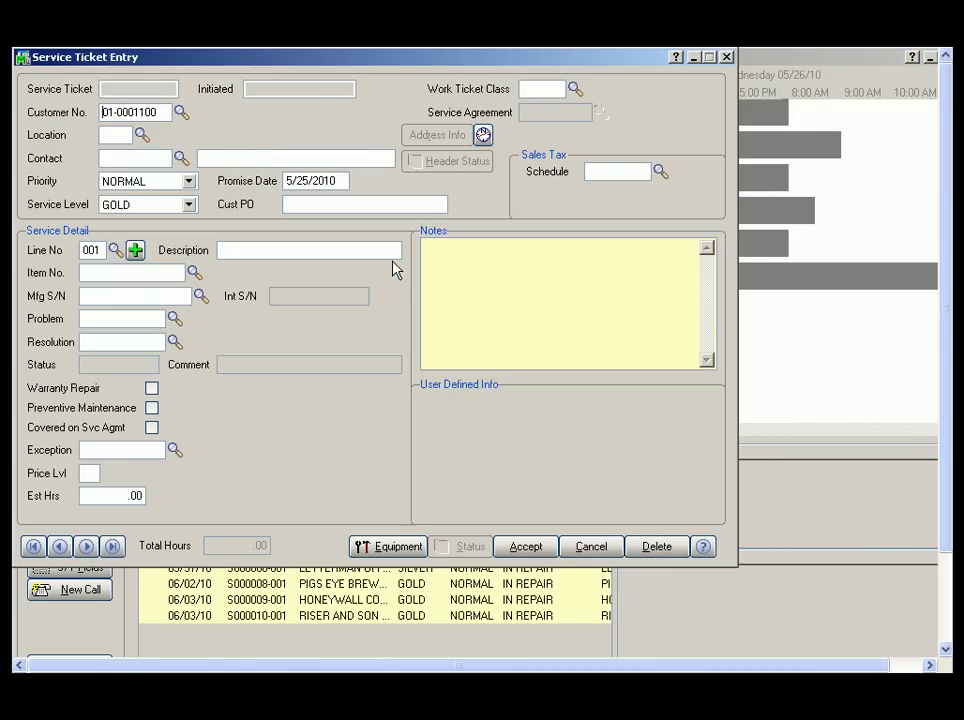
# - Assign the custom server system with serial JOBSERV-23003 to the service ticket and set its problem code to BROKEN (General state of disrepair)
pyautogui.click(188, 272)
pyautogui.click(200, 297)
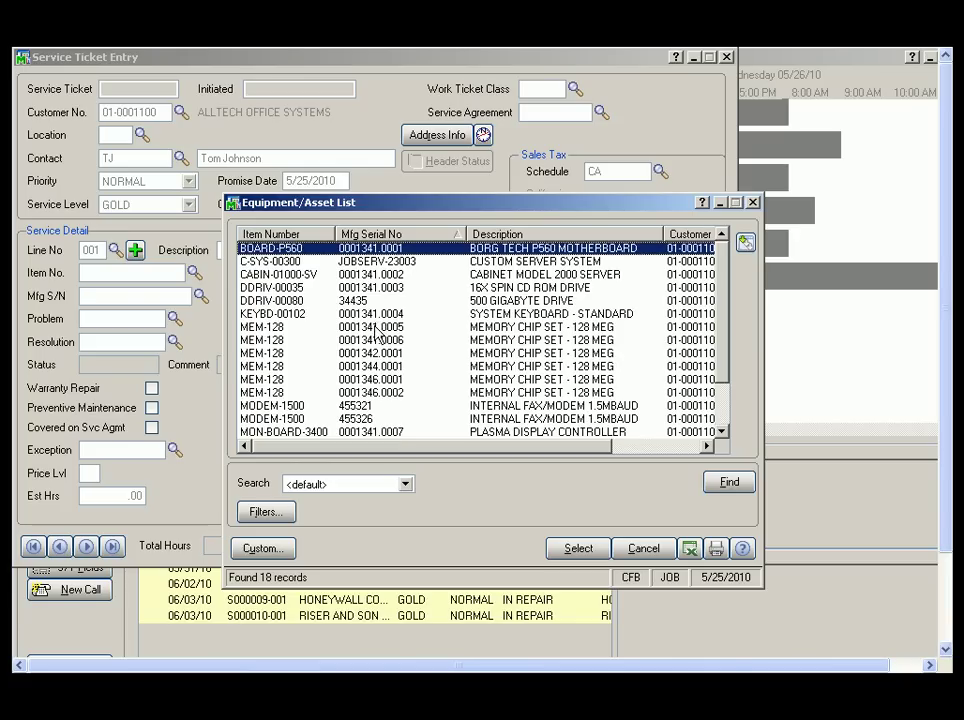
pyautogui.doubleClick(387, 261)
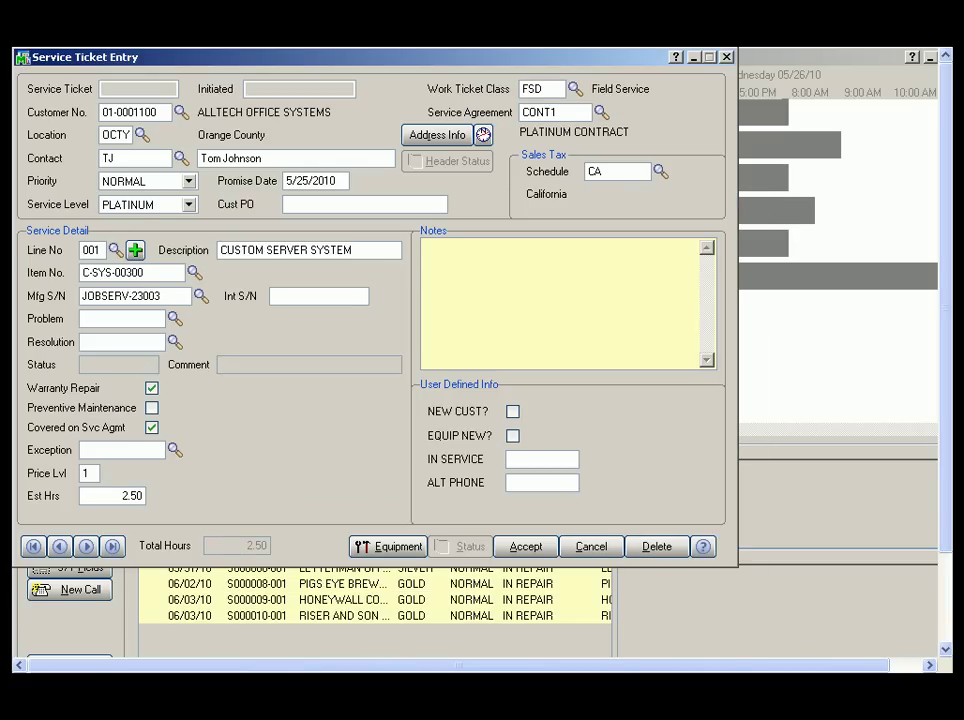
pyautogui.click(175, 318)
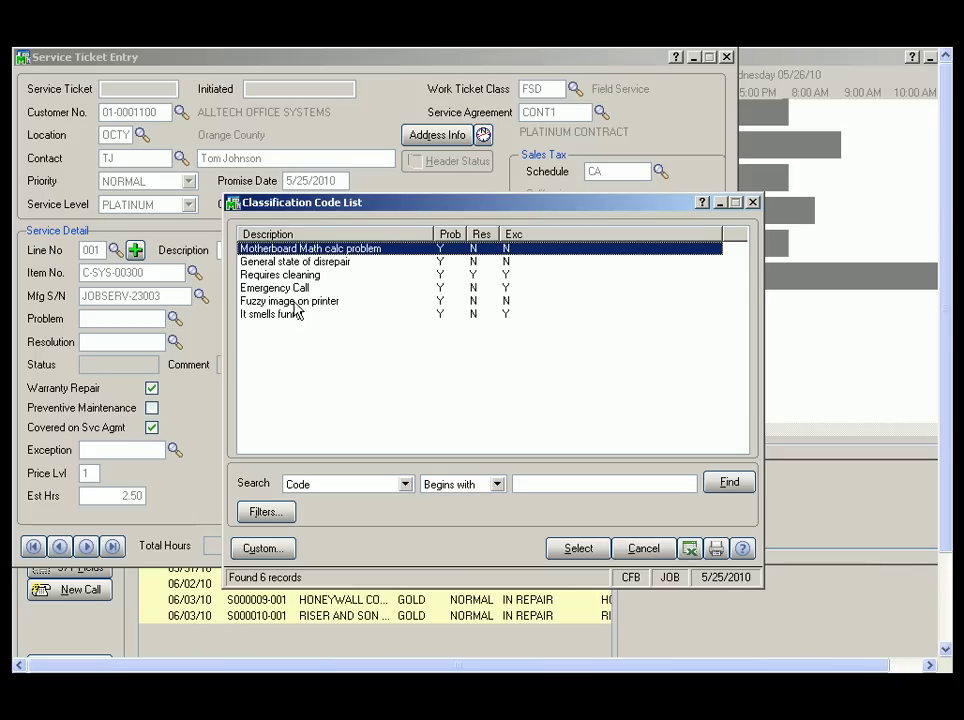
pyautogui.doubleClick(298, 262)
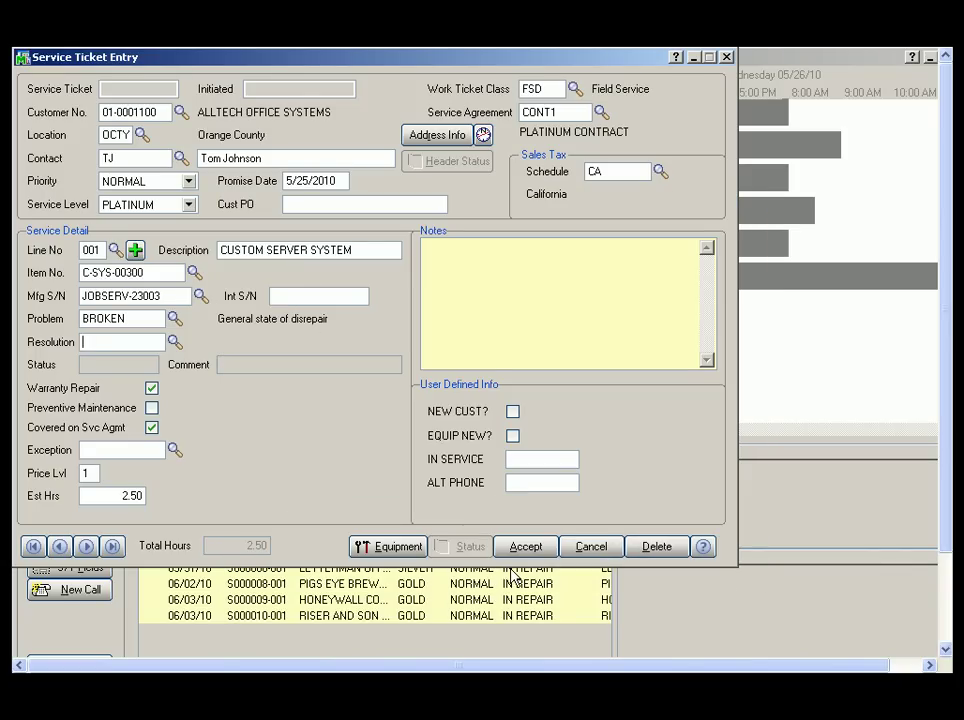
# - Display the equipment's warranty and contract information, and accept the new service ticket
pyautogui.click(388, 548)
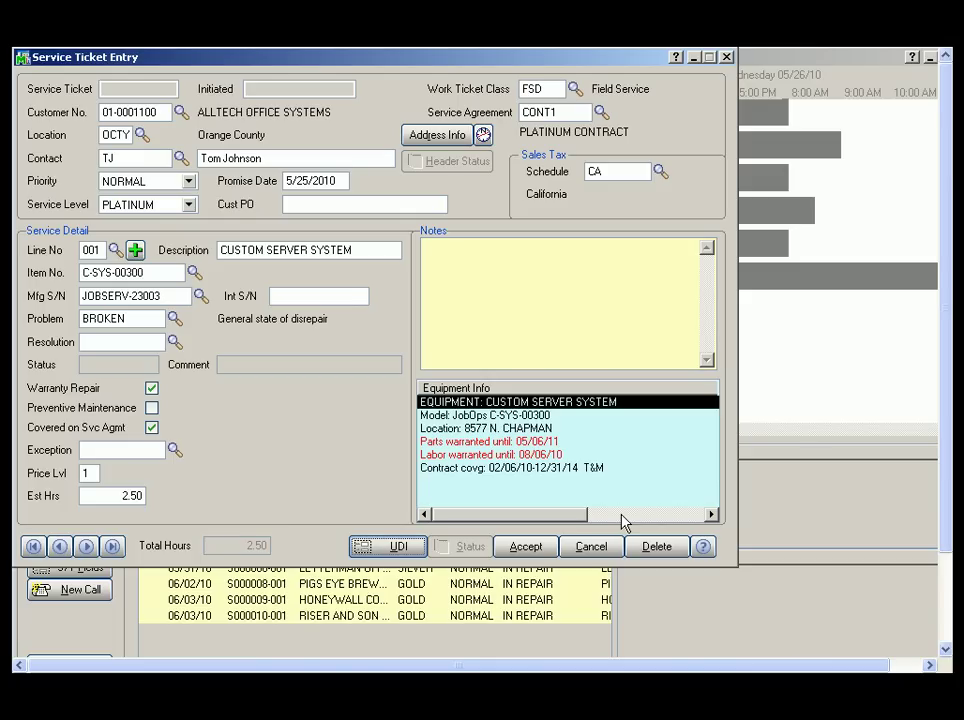
pyautogui.click(588, 550)
pyautogui.click(532, 549)
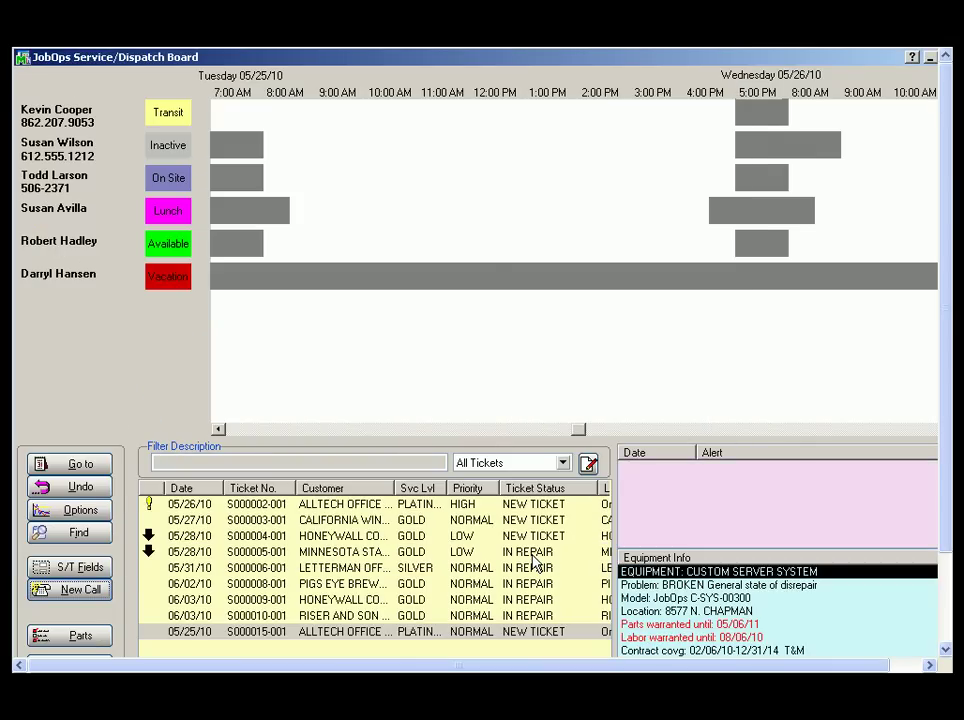
# - Schedule the new ALLTECH OFFICE SYSTEMS ticket dated 05/25/10 for the Available technician at 1:15 PM that day and show the appointment's ticket detail
pyautogui.click(309, 632)
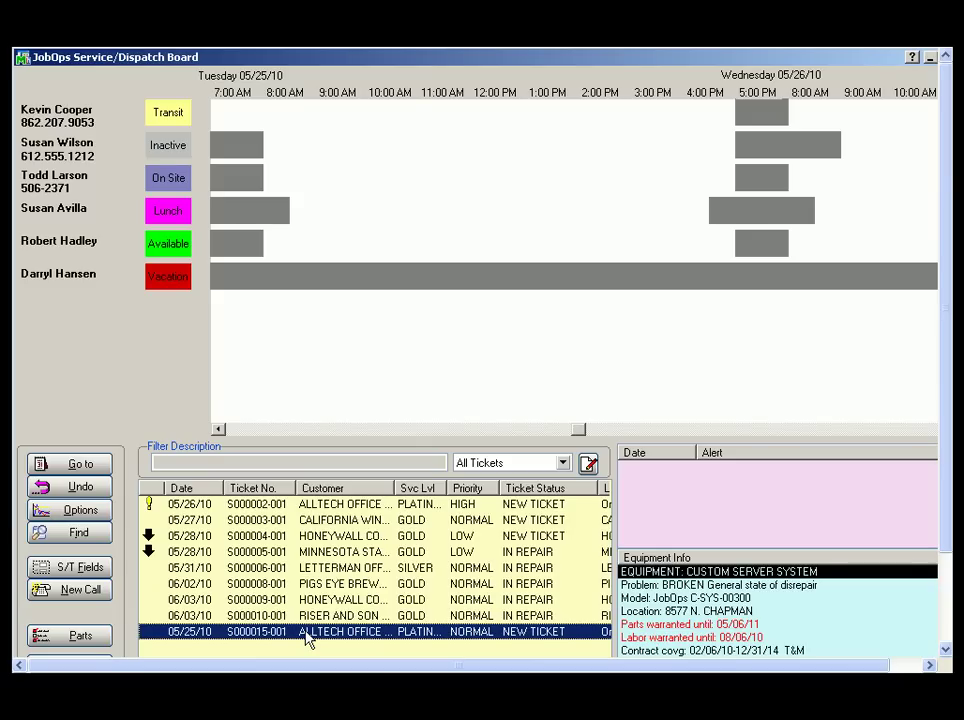
pyautogui.rightClick(307, 635)
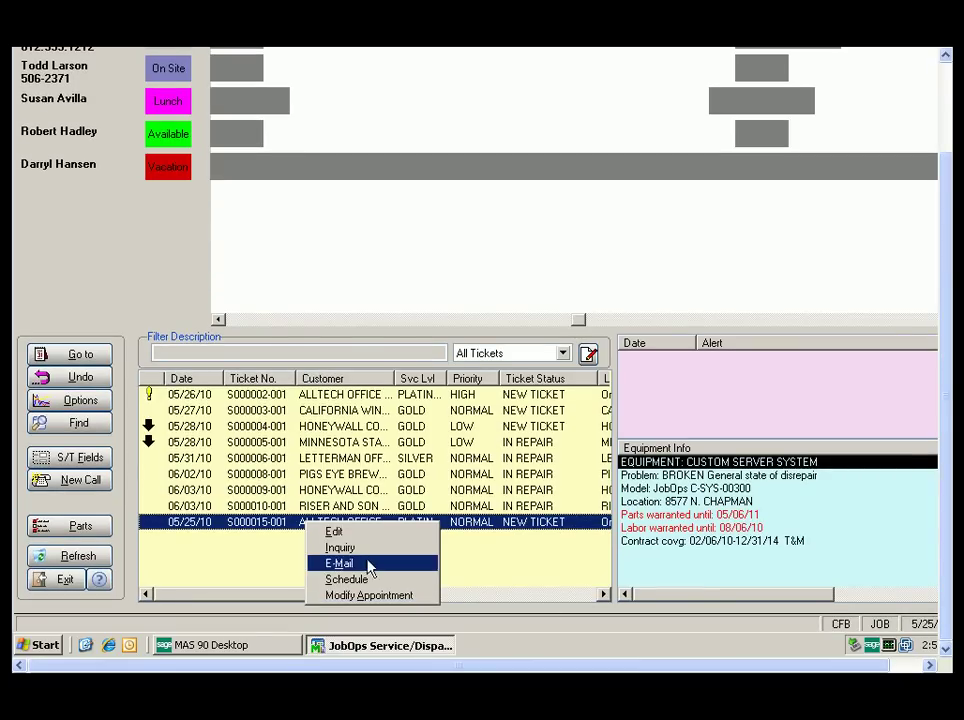
pyautogui.click(362, 580)
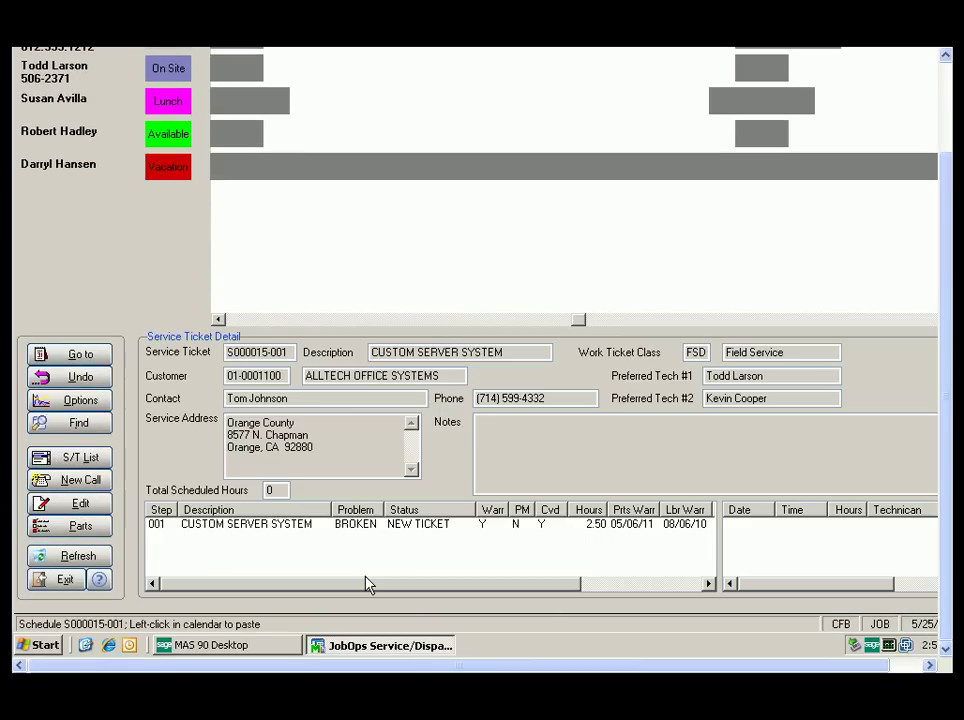
pyautogui.click(549, 142)
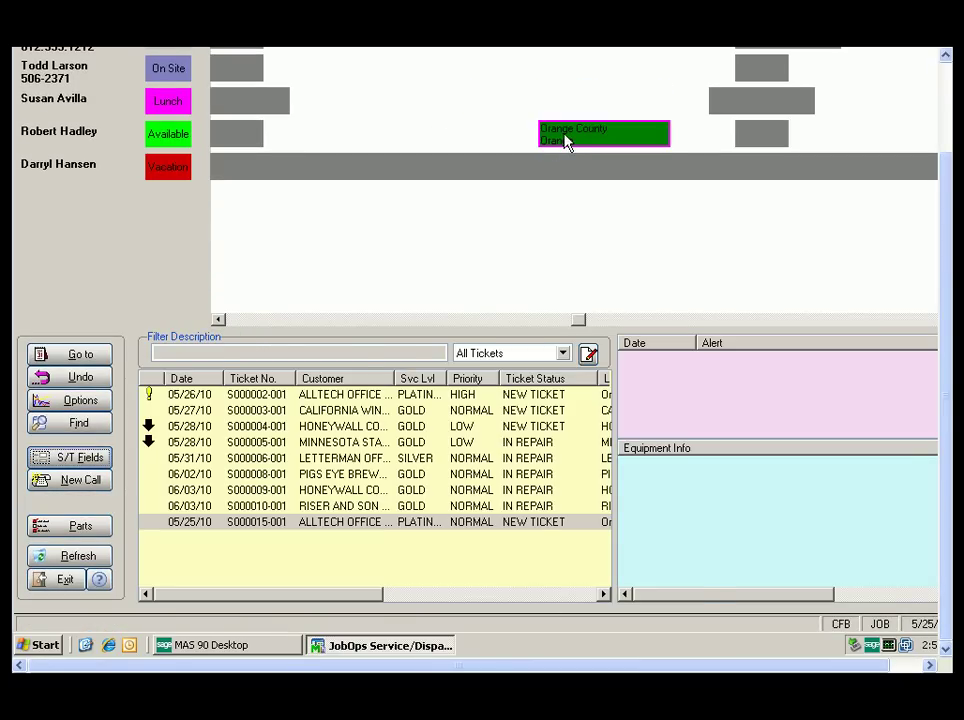
pyautogui.click(566, 143)
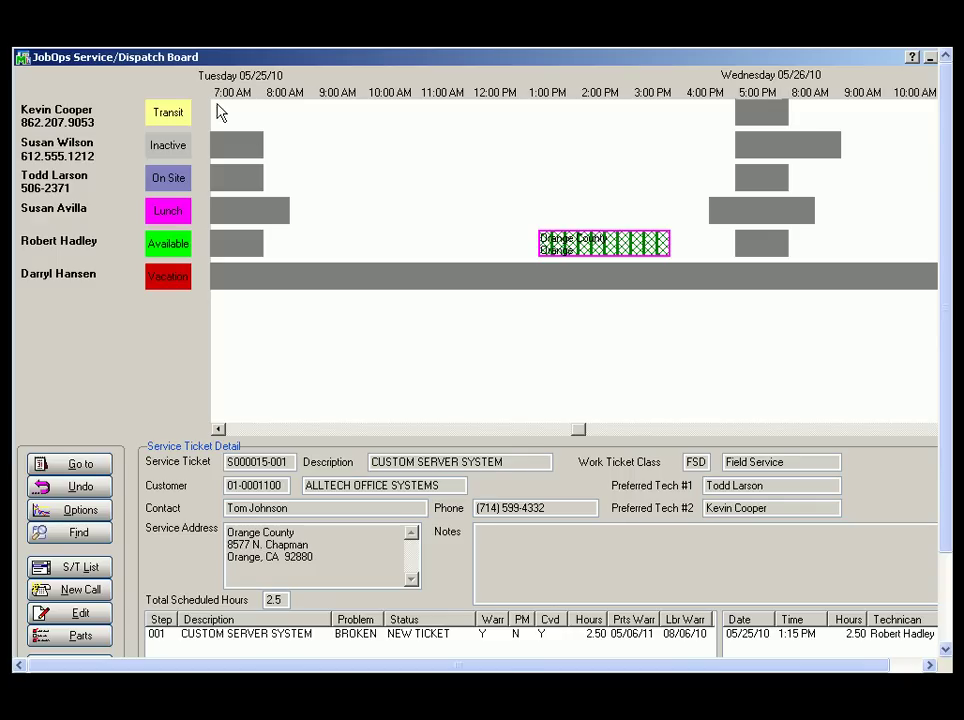
# - Close the Service/Dispatch Board, open Service Ticket Billing, and choose the technician assigned to the scheduled call
pyautogui.doubleClick(22, 60)
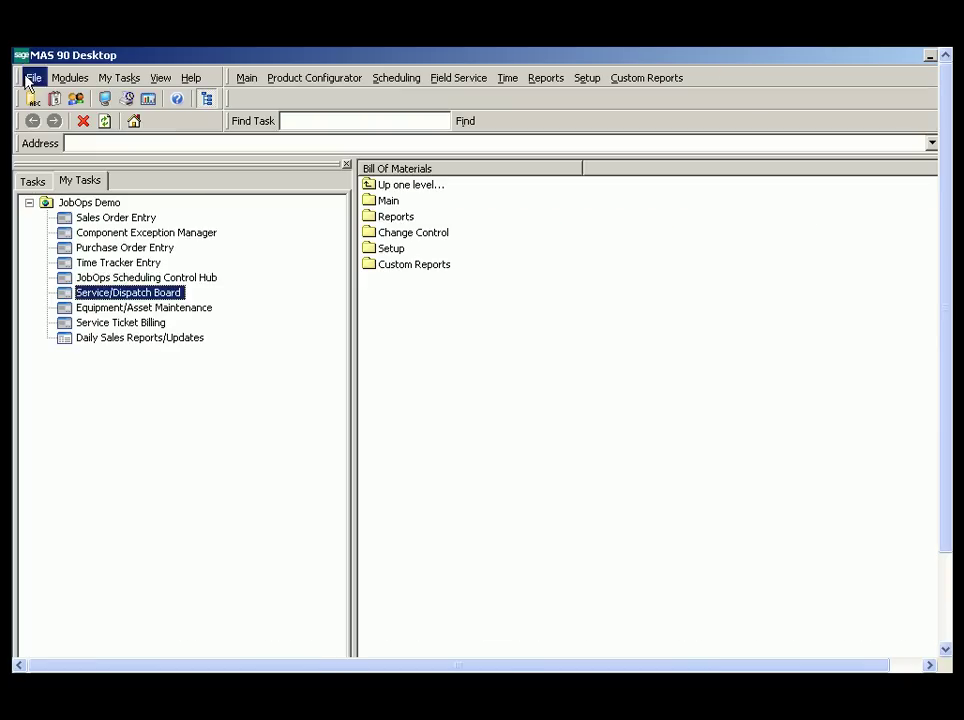
pyautogui.doubleClick(143, 323)
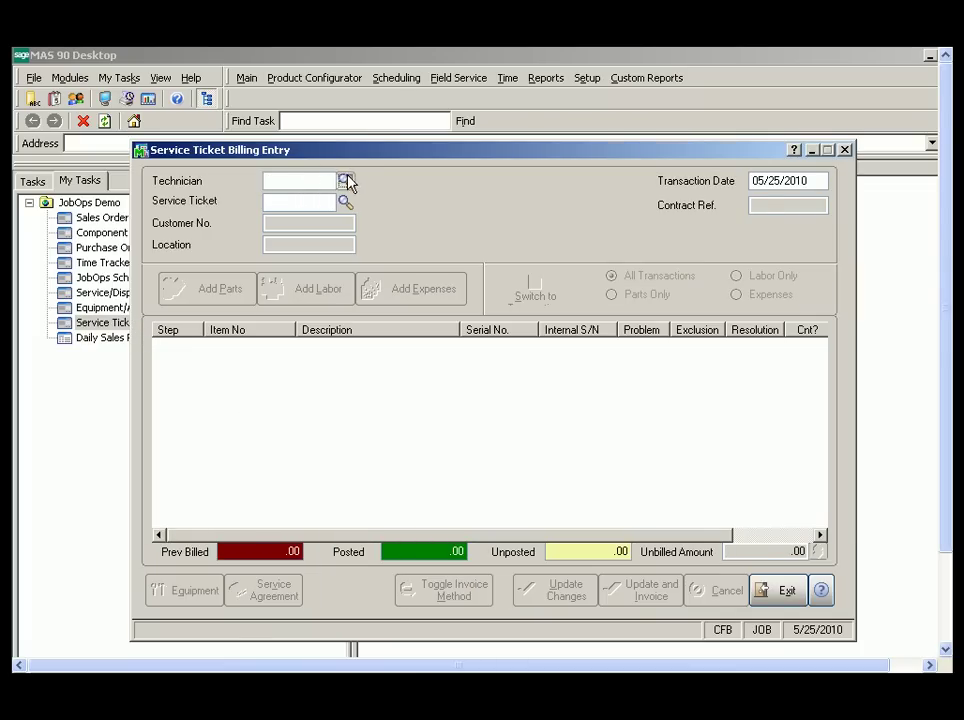
pyautogui.click(344, 184)
pyautogui.click(372, 303)
pyautogui.doubleClick(372, 303)
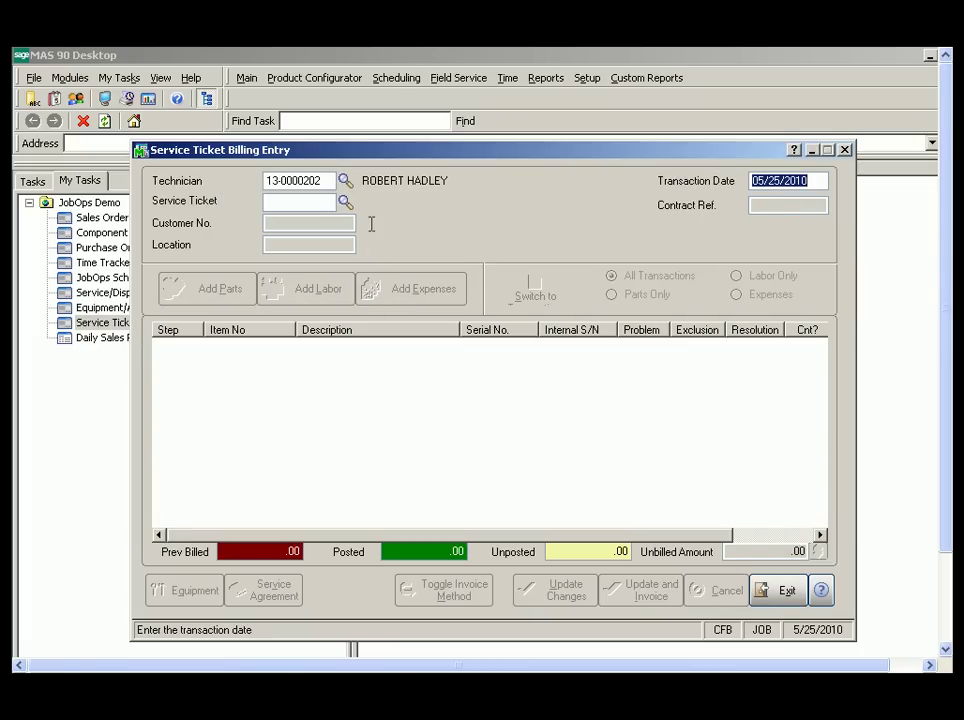
pyautogui.click(345, 203)
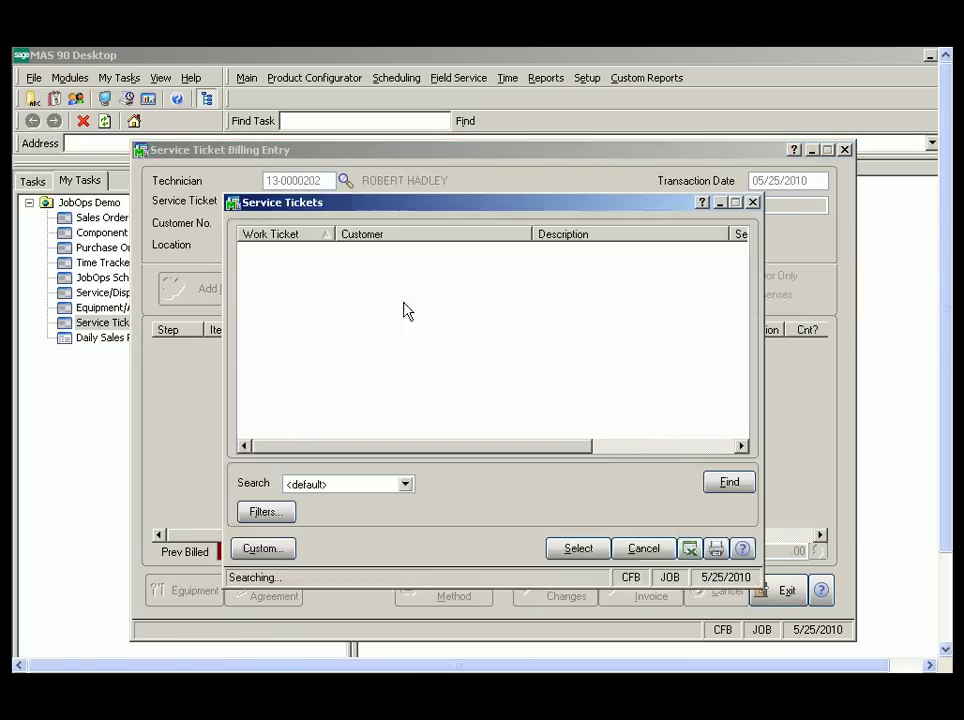
pyautogui.doubleClick(397, 356)
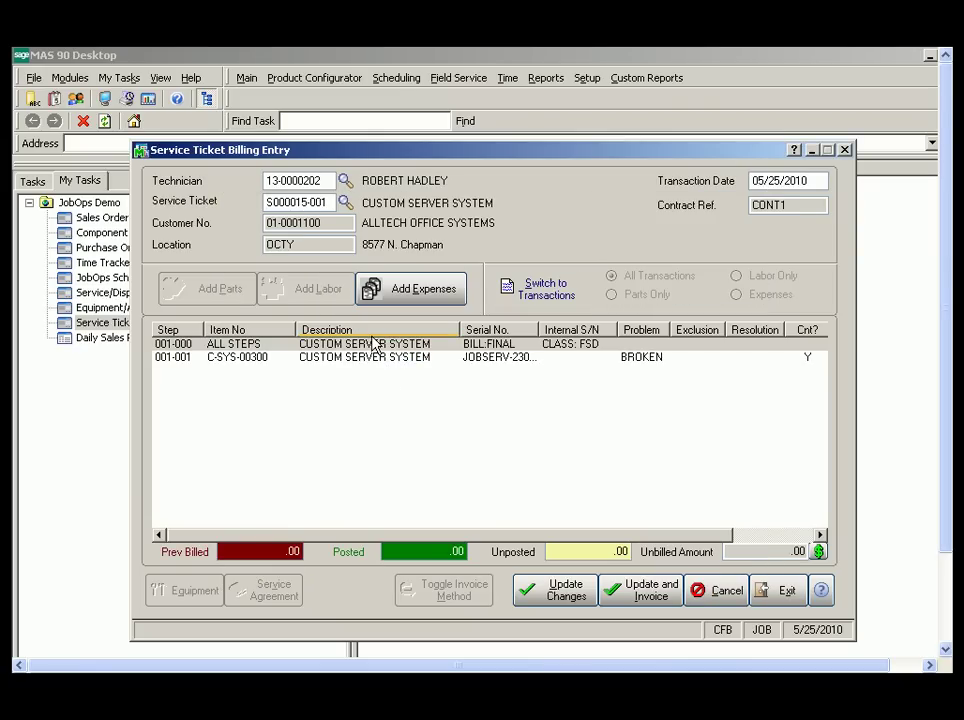
pyautogui.click(720, 591)
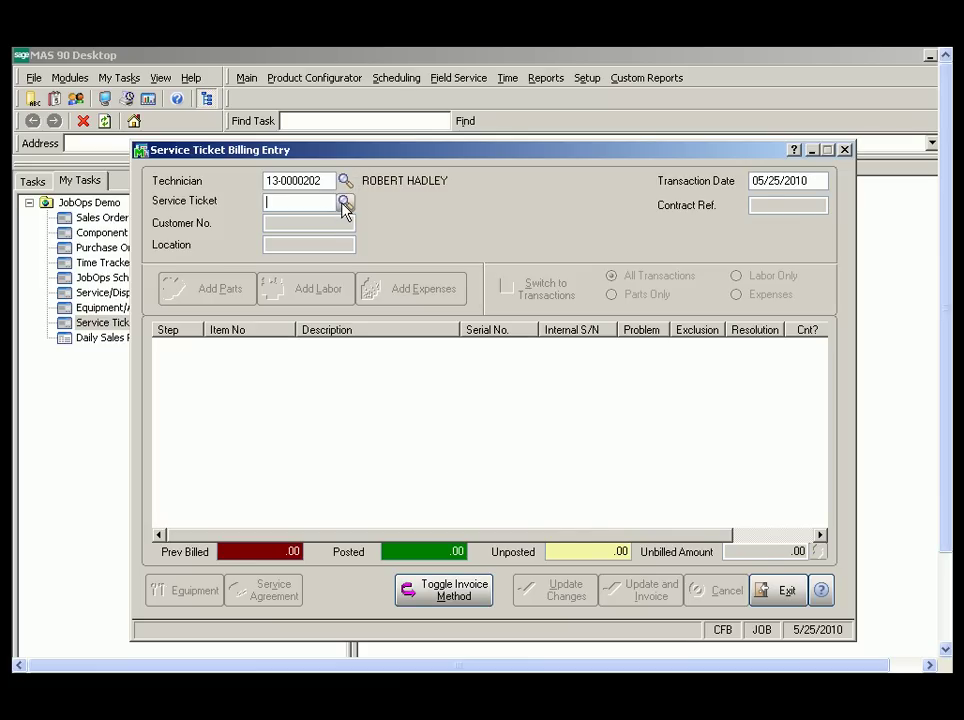
# - Load the newest ALLTECH OFFICE SYSTEMS custom server ticket for billing and add an expense with category MILG
pyautogui.click(345, 202)
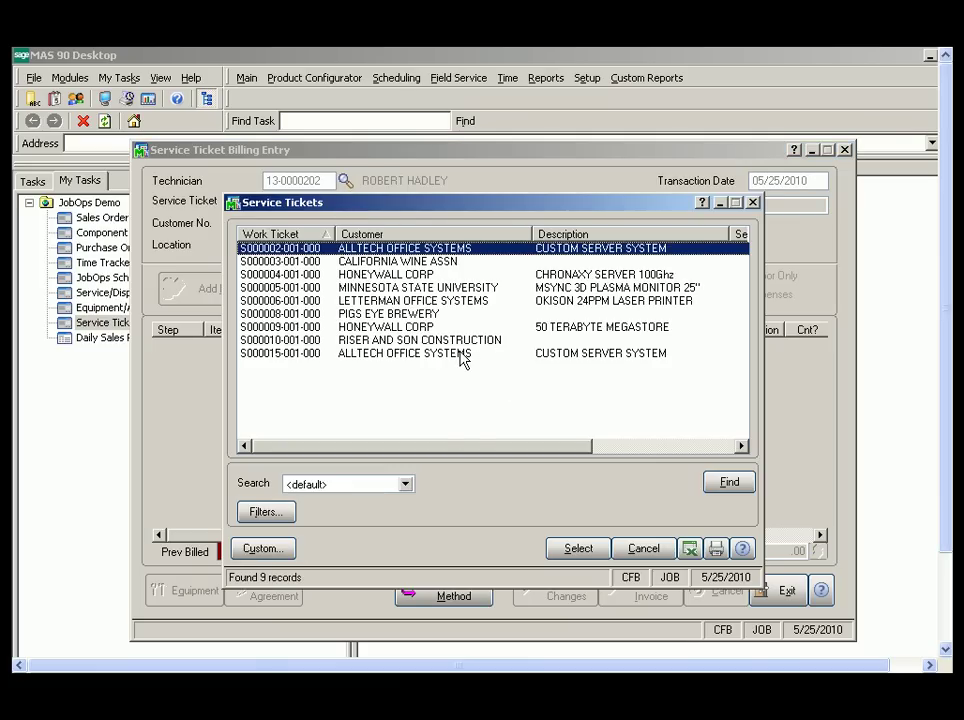
pyautogui.doubleClick(462, 355)
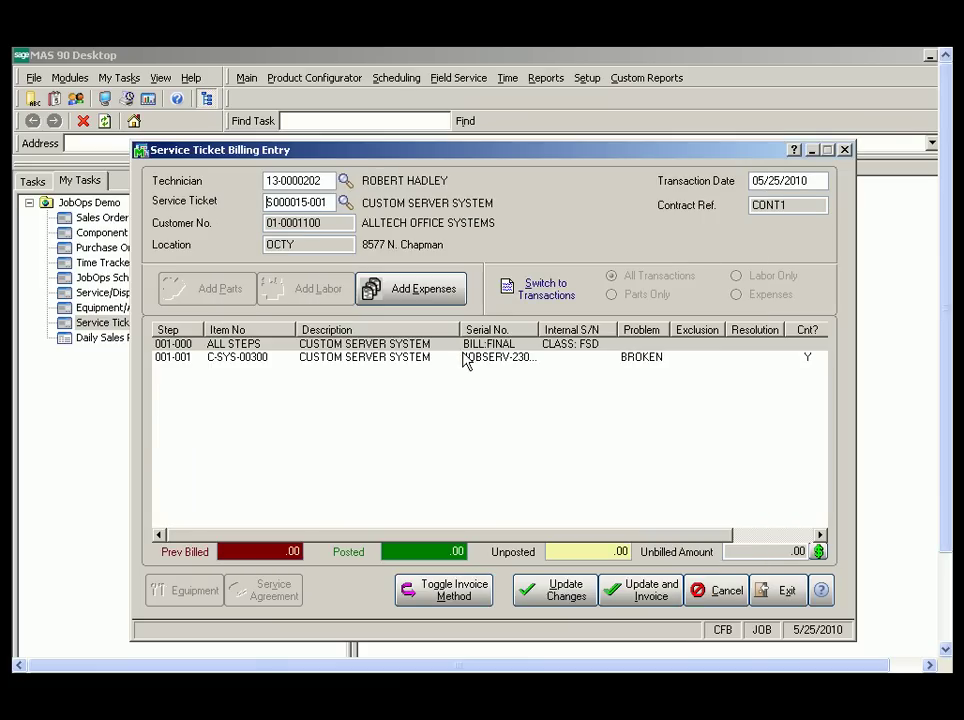
pyautogui.click(397, 301)
pyautogui.click(383, 366)
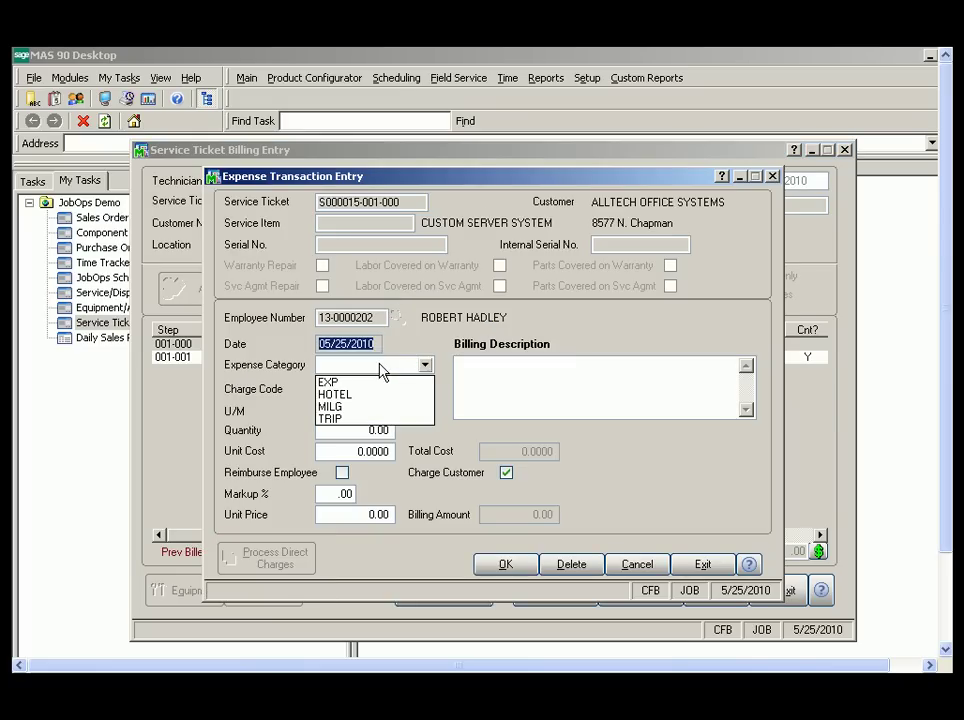
pyautogui.click(377, 406)
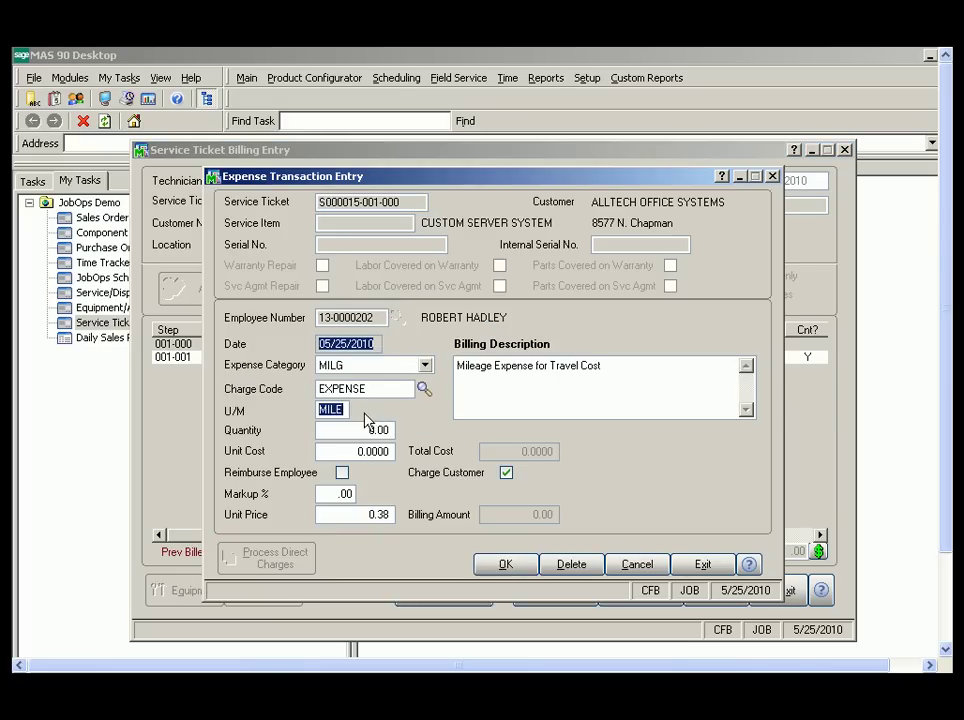
# - Set the mileage expense's quantity to -50 and its unit cost to 0.90, and save the expense
pyautogui.press('Tab')
pyautogui.write('0.05')
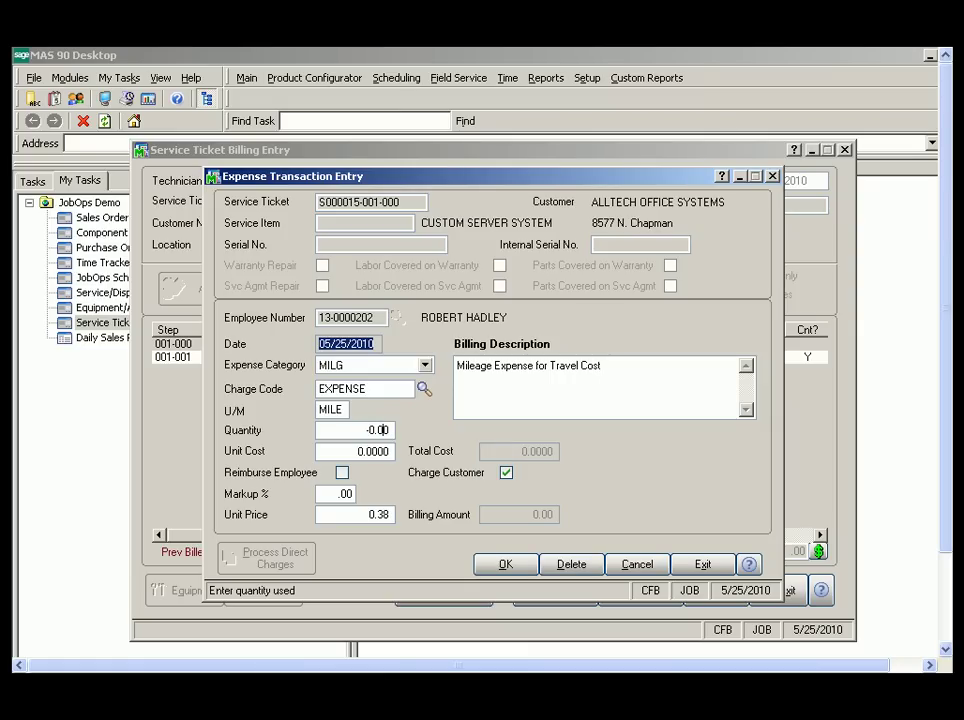
pyautogui.press('Tab')
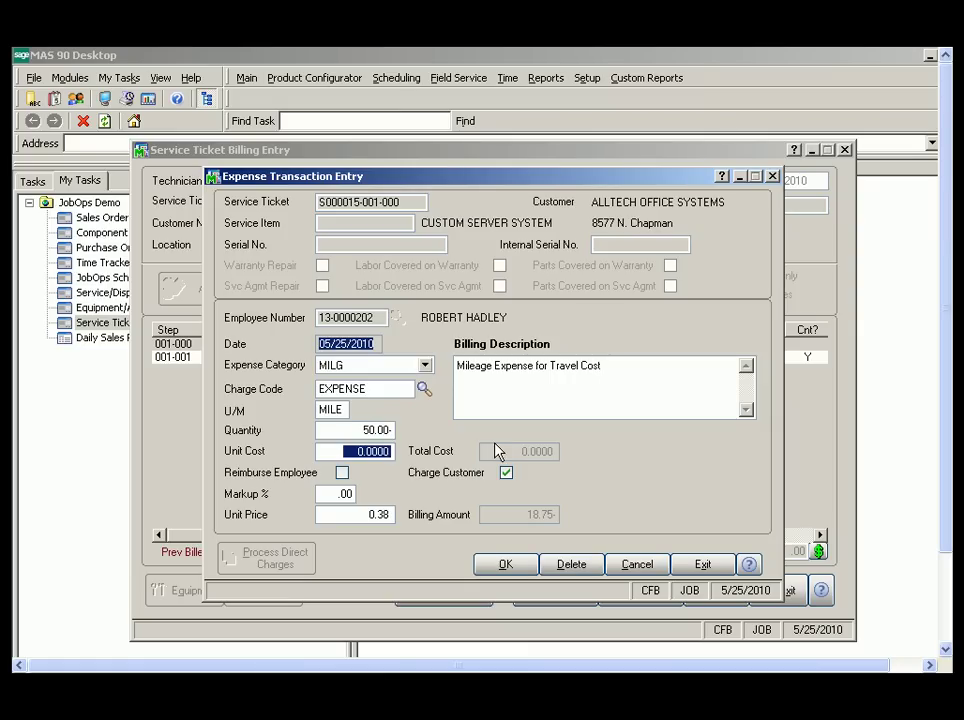
pyautogui.write('.009')
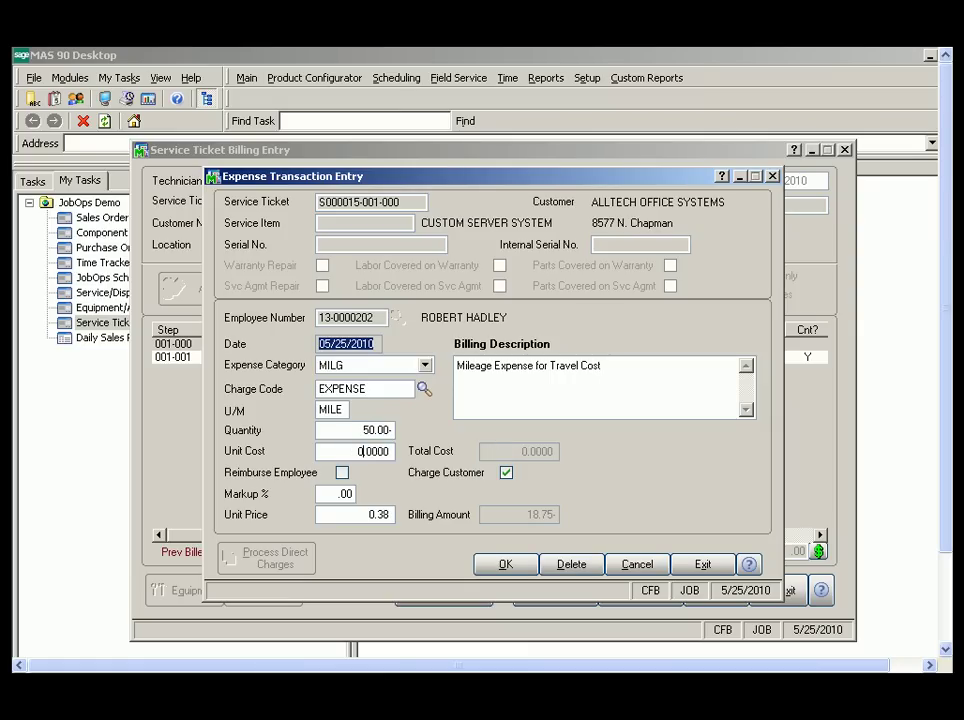
pyautogui.press('Tab')
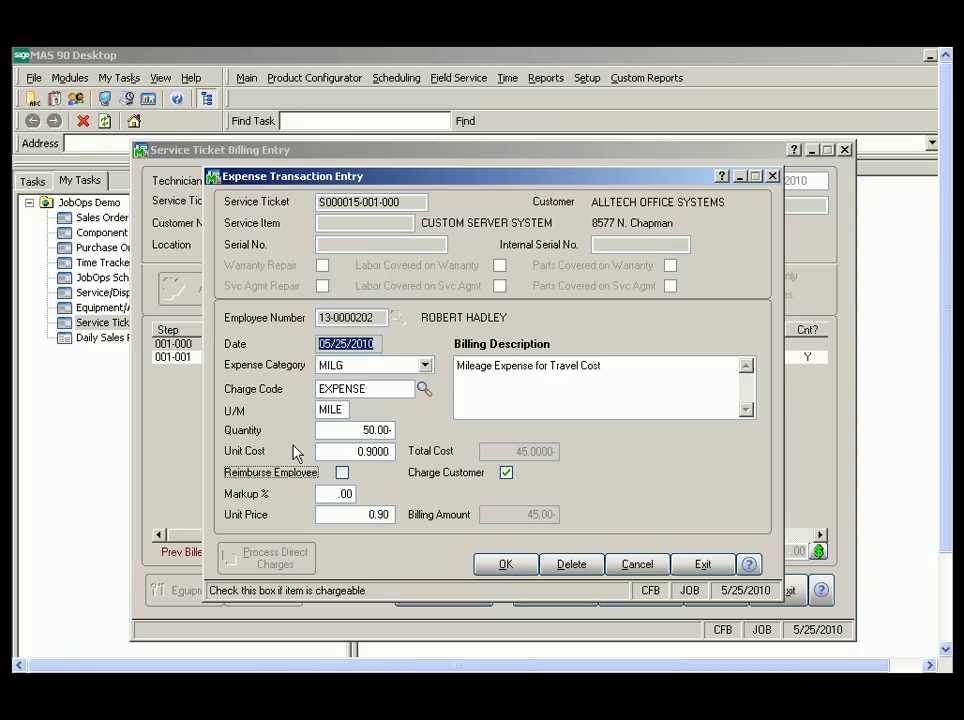
pyautogui.click(519, 564)
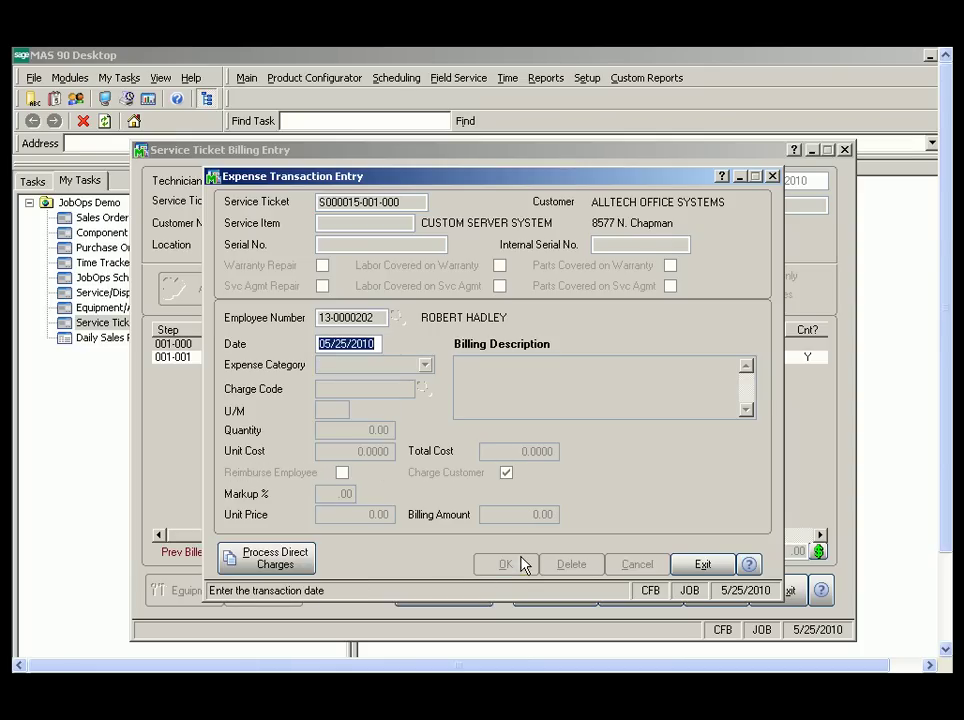
# - Process the direct charges for the ticket and close Expense Transaction Entry
pyautogui.click(253, 566)
pyautogui.click(510, 313)
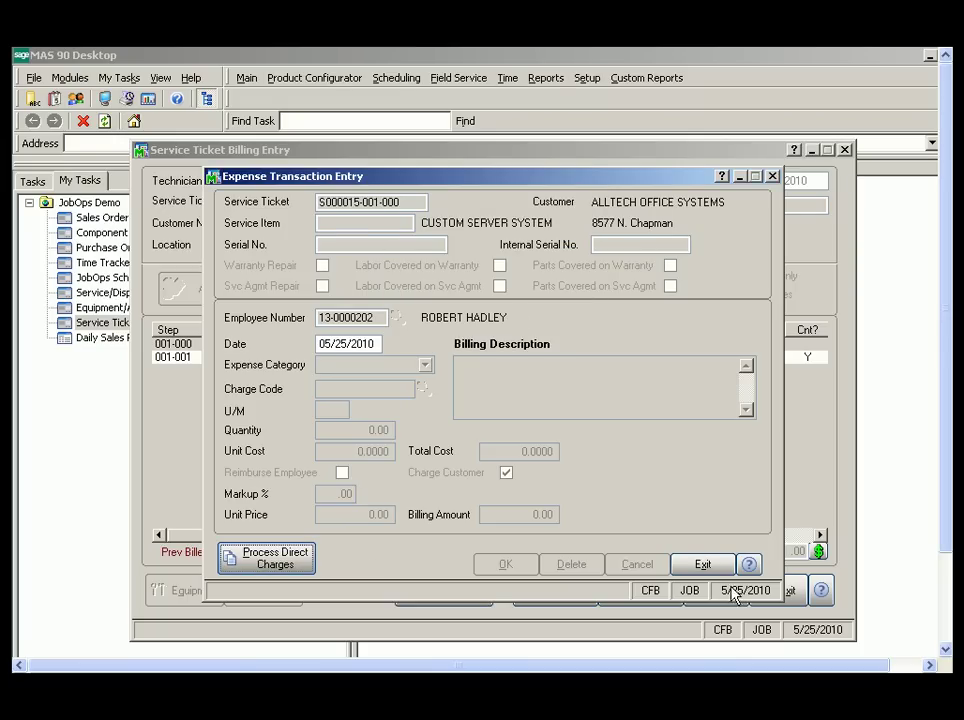
pyautogui.click(712, 565)
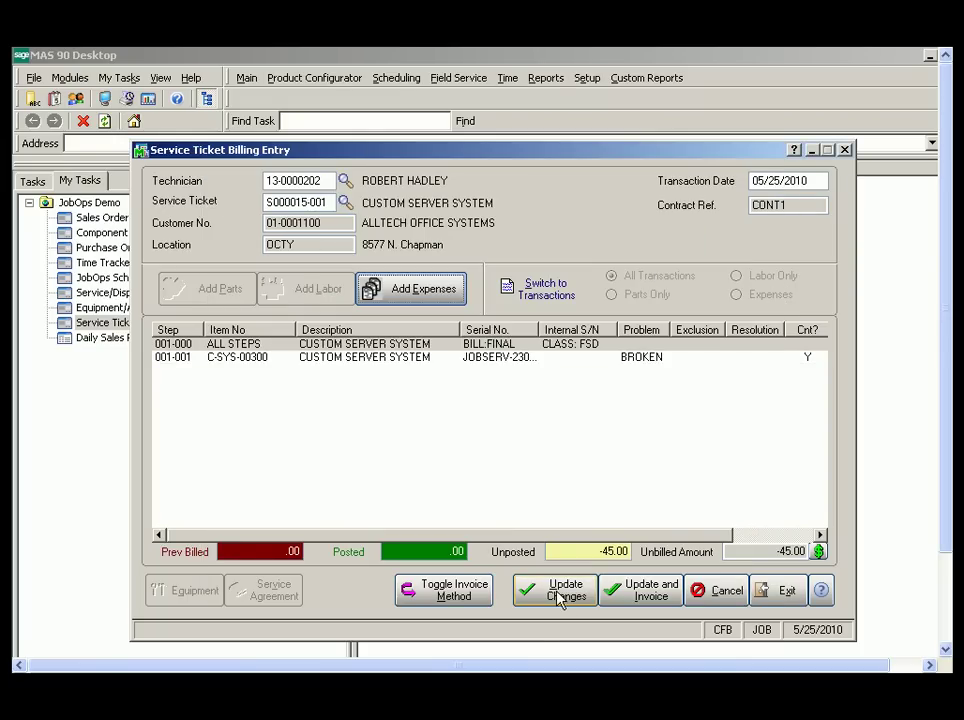
# - Update and invoice the service ticket, review the generated invoice's lines, and accept the invoice
pyautogui.click(643, 595)
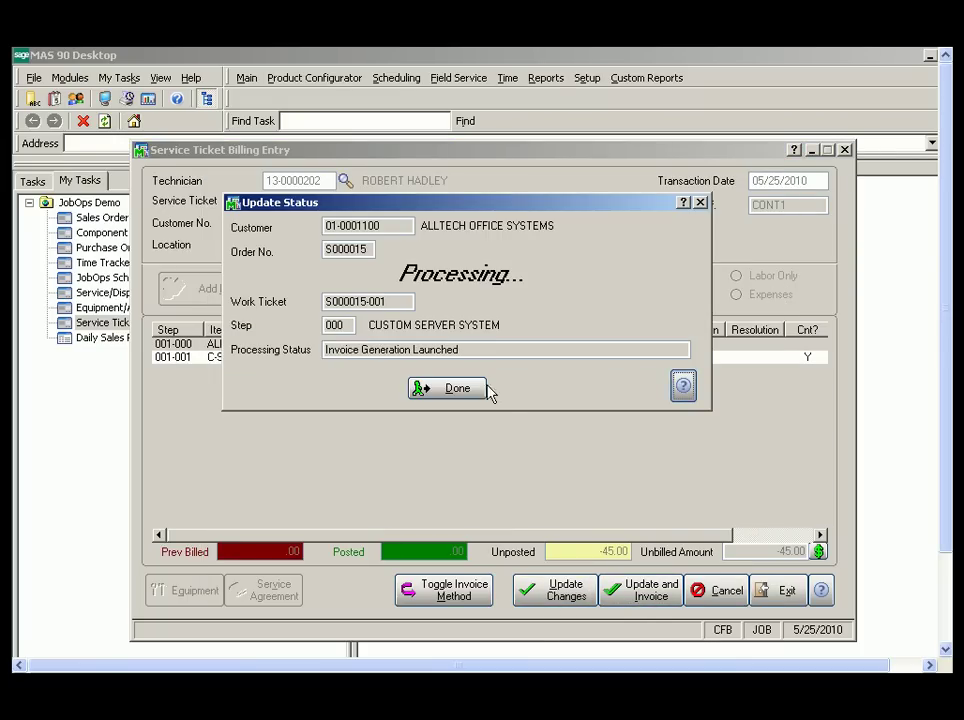
pyautogui.click(478, 390)
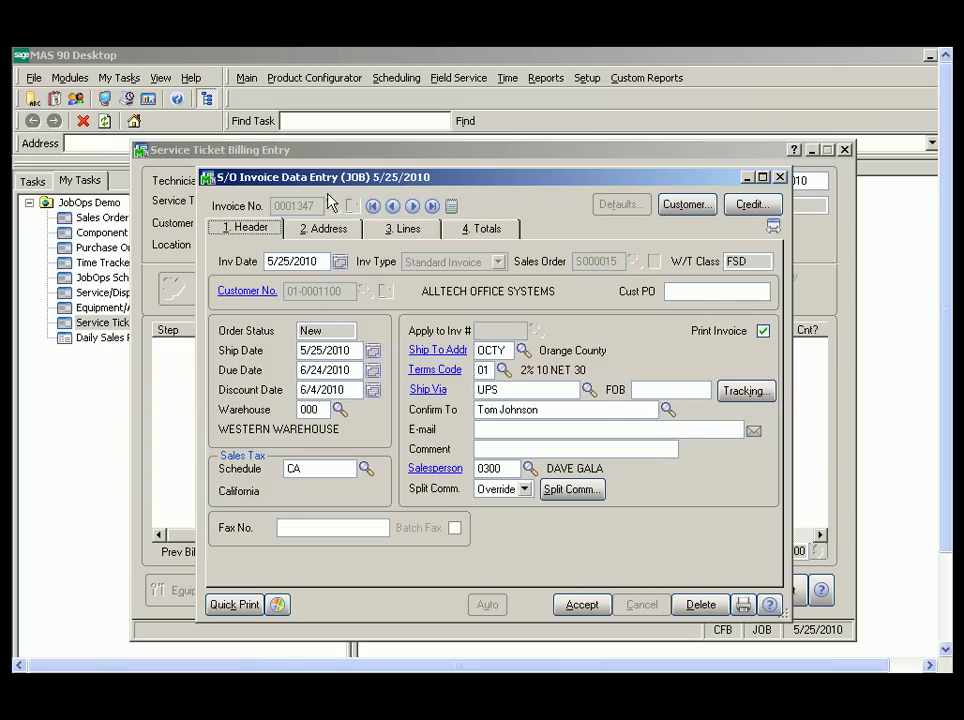
pyautogui.click(402, 229)
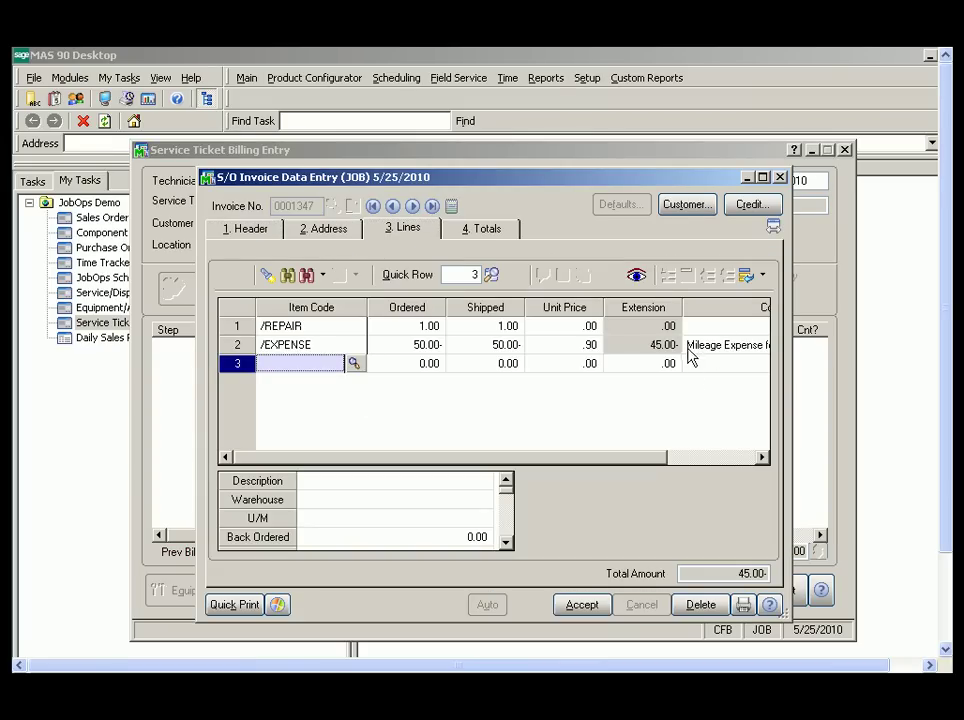
pyautogui.click(582, 605)
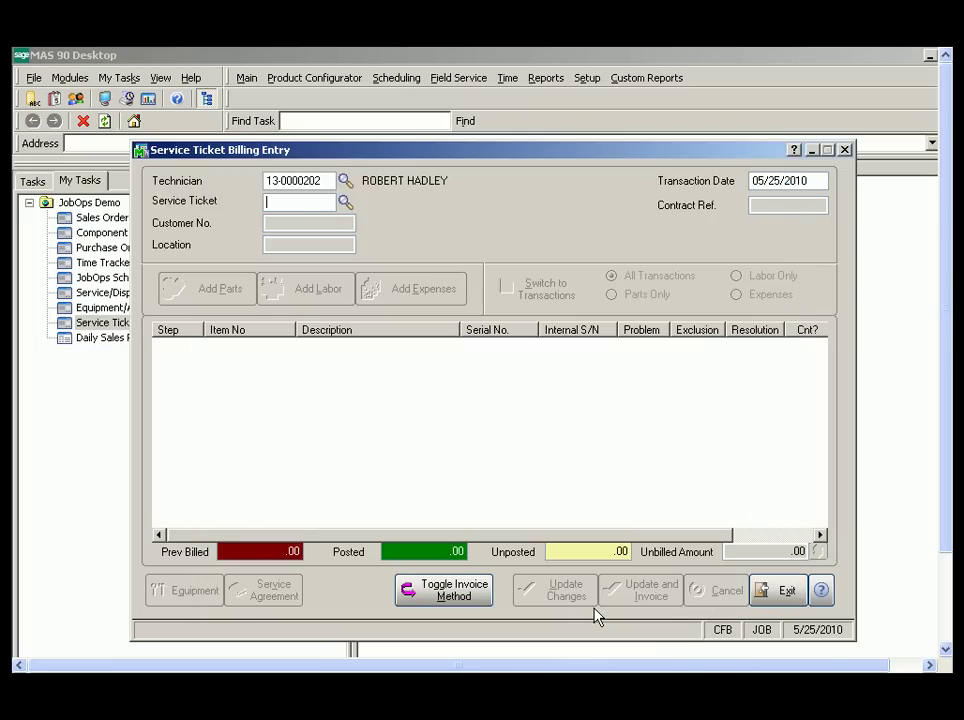
# - Exit Service Ticket Billing, preview the Daily Sales Order Sales Journal for posting date 5/25/2010, and close the preview
pyautogui.click(760, 593)
pyautogui.click(172, 340)
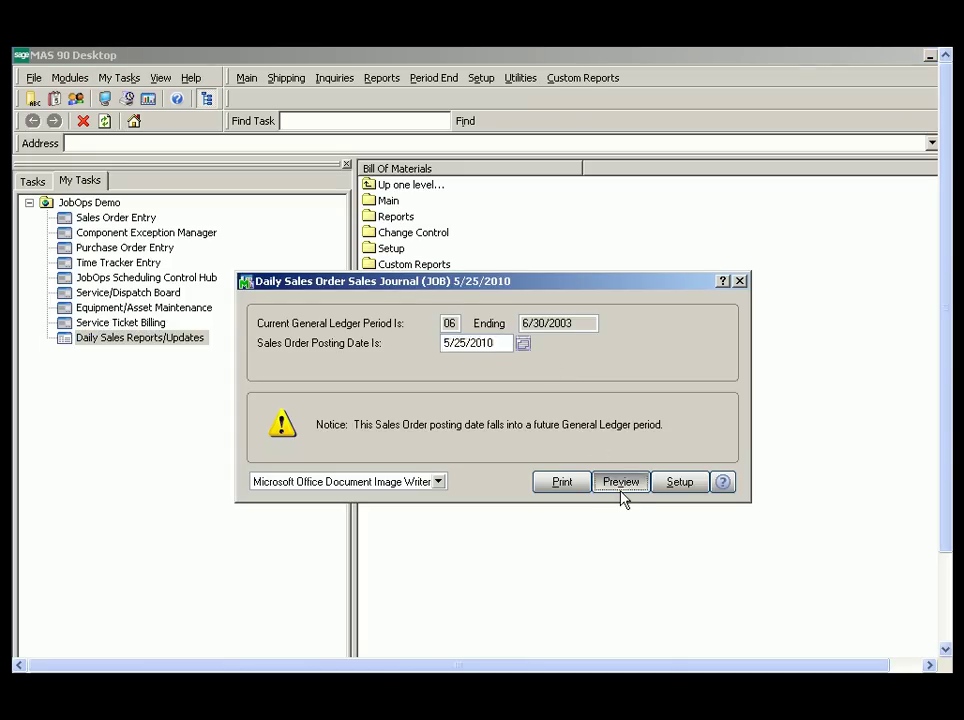
pyautogui.click(621, 482)
pyautogui.click(455, 325)
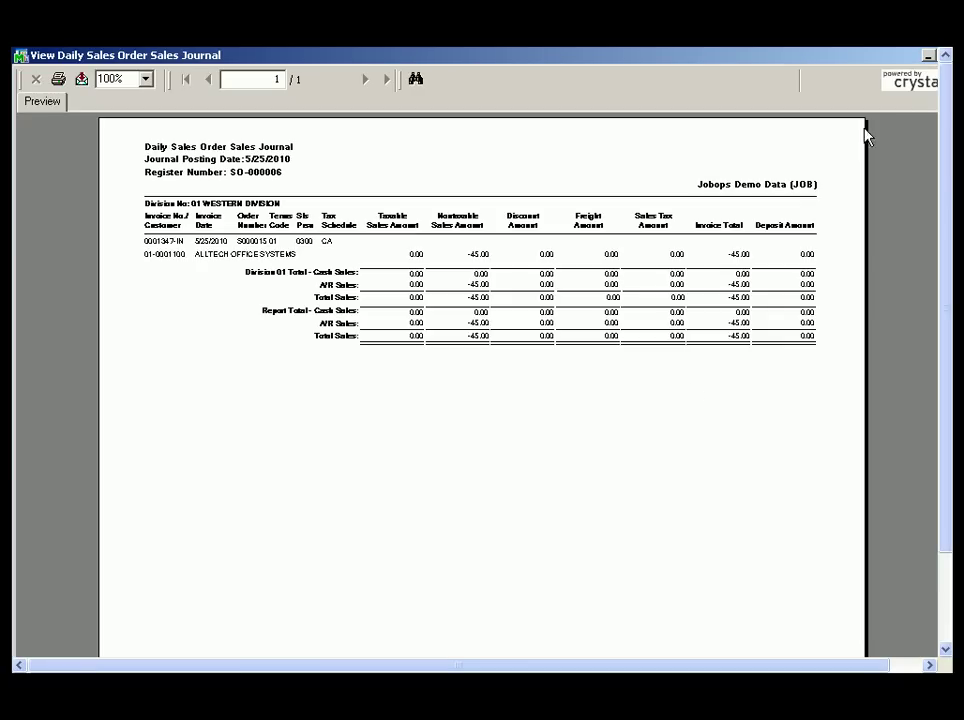
pyautogui.doubleClick(19, 56)
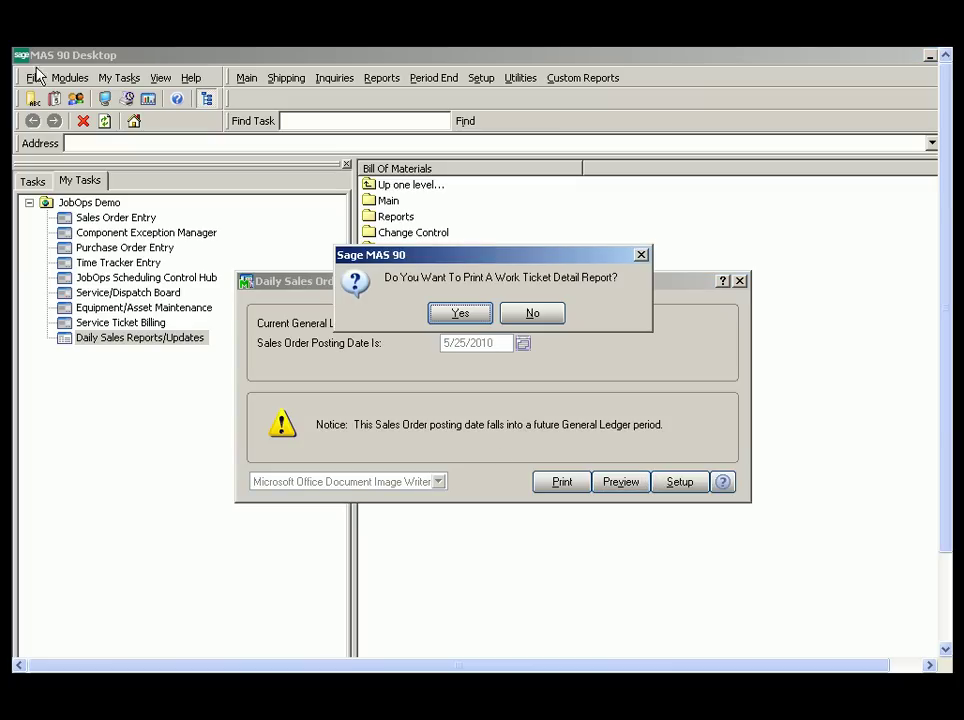
# - Finish the daily sales update without printing the Work Ticket Detail Report, Daily Recap Reports or Daily Transaction Register
pyautogui.click(531, 318)
pyautogui.click(500, 318)
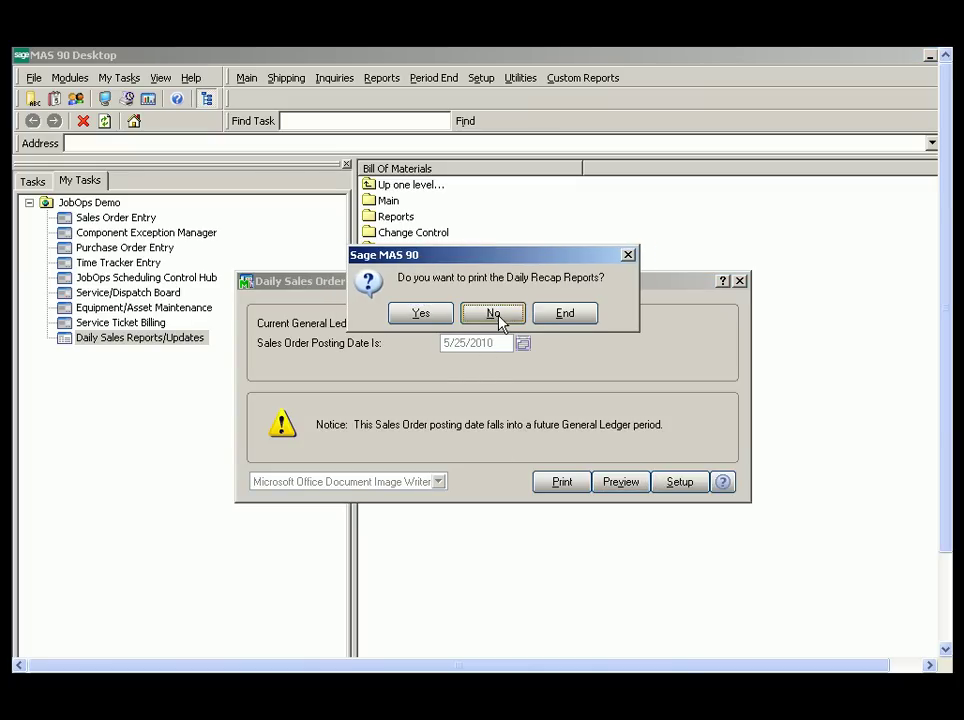
pyautogui.click(500, 318)
pyautogui.click(449, 319)
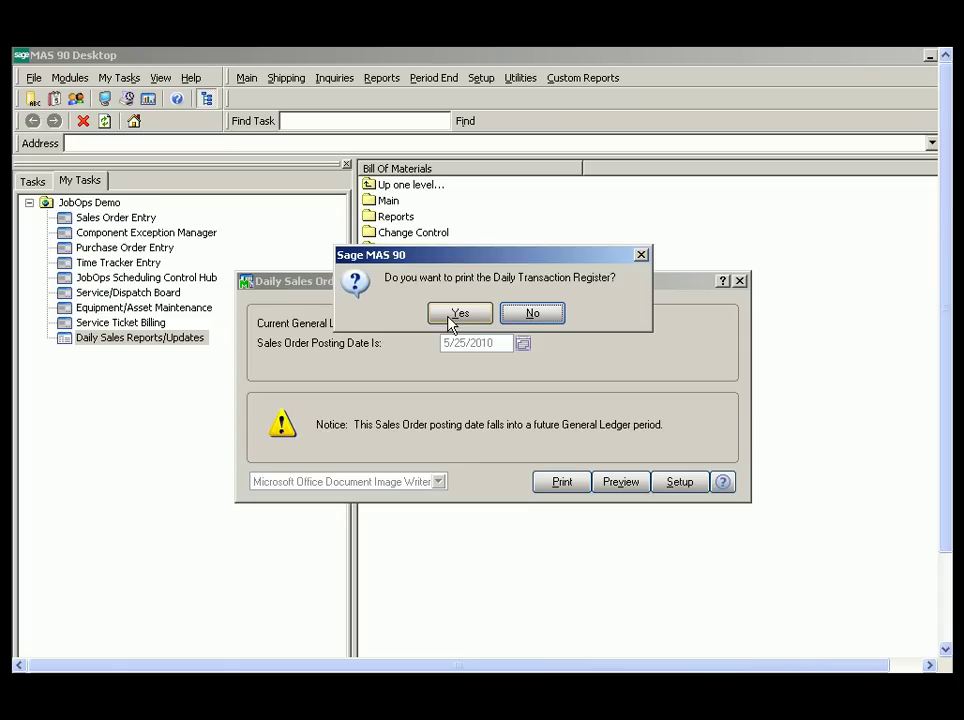
pyautogui.click(533, 315)
# - Open Equipment/Asset Maintenance and load the CUSTOM SERVER SYSTEM asset with serial number JOBSERV-23003 from the asset listing
pyautogui.click(143, 309)
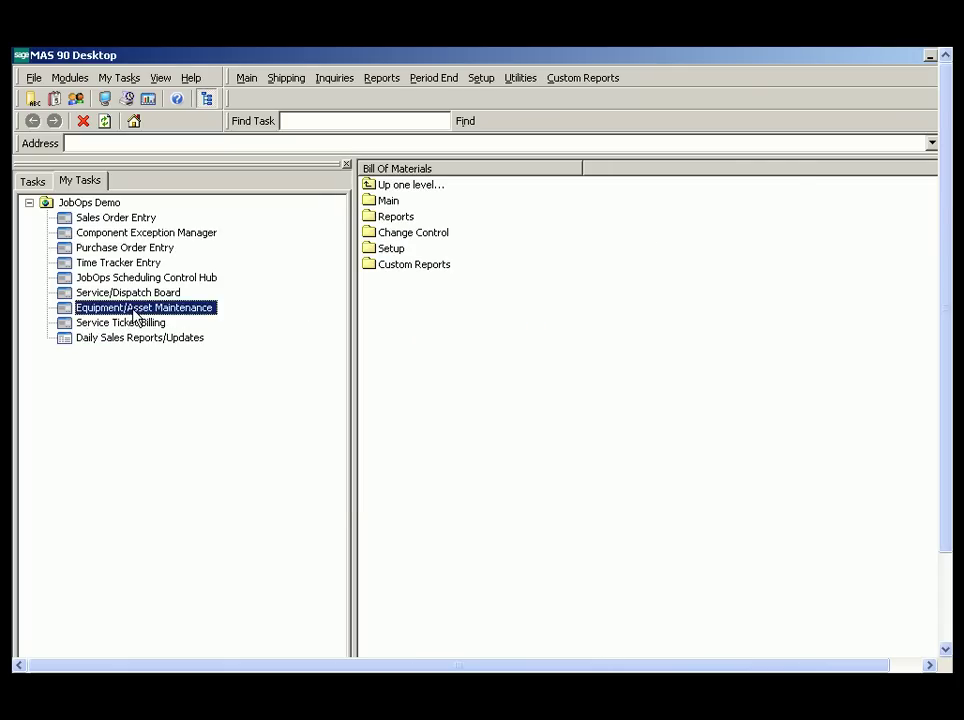
pyautogui.click(463, 202)
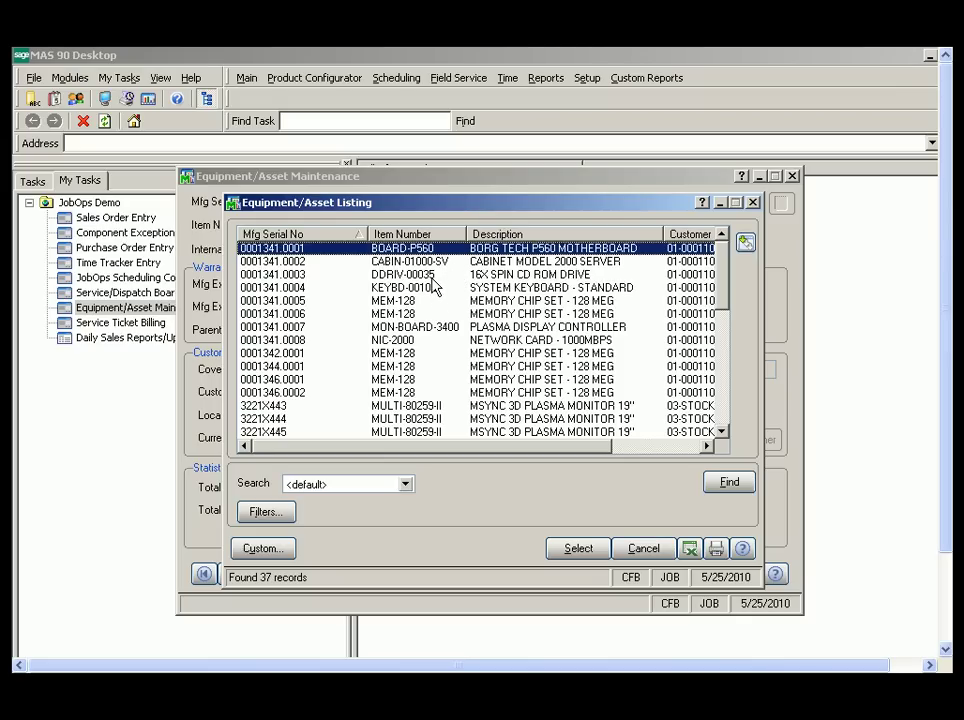
pyautogui.scroll(-8, 434, 300)
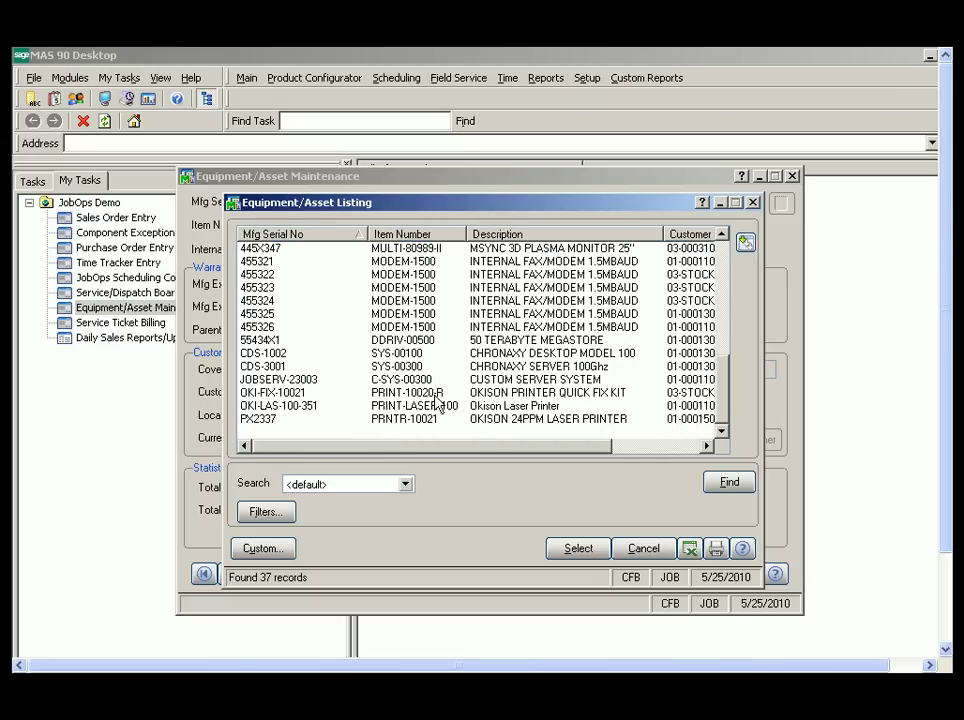
pyautogui.doubleClick(438, 382)
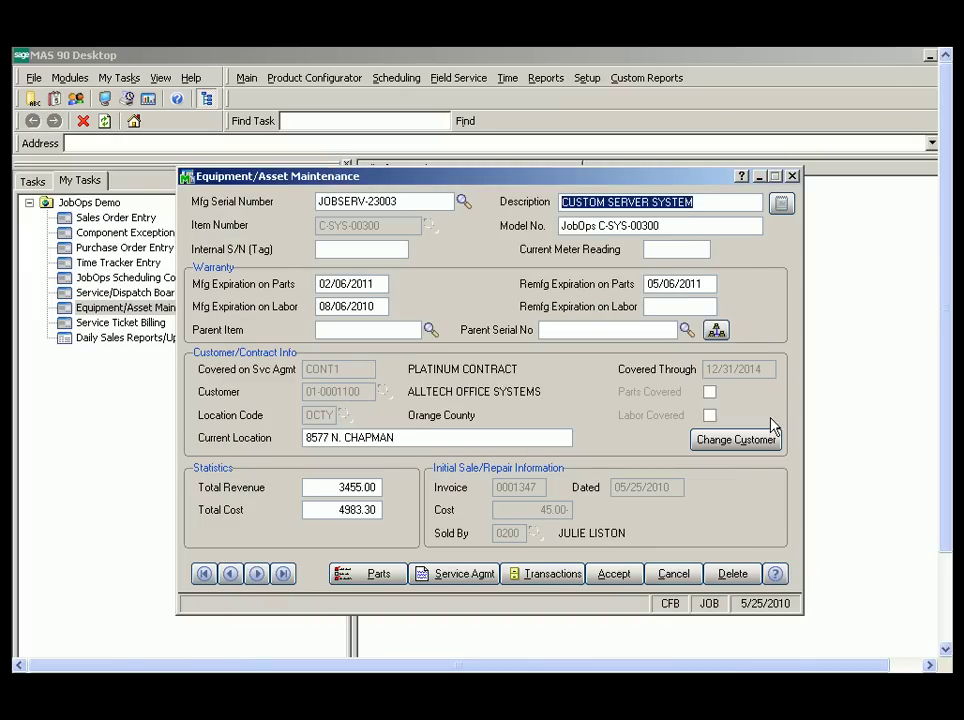
# - View the invoice history lines of the server's 02/06/10 transaction and select the C-SYS-00300 line
pyautogui.click(533, 573)
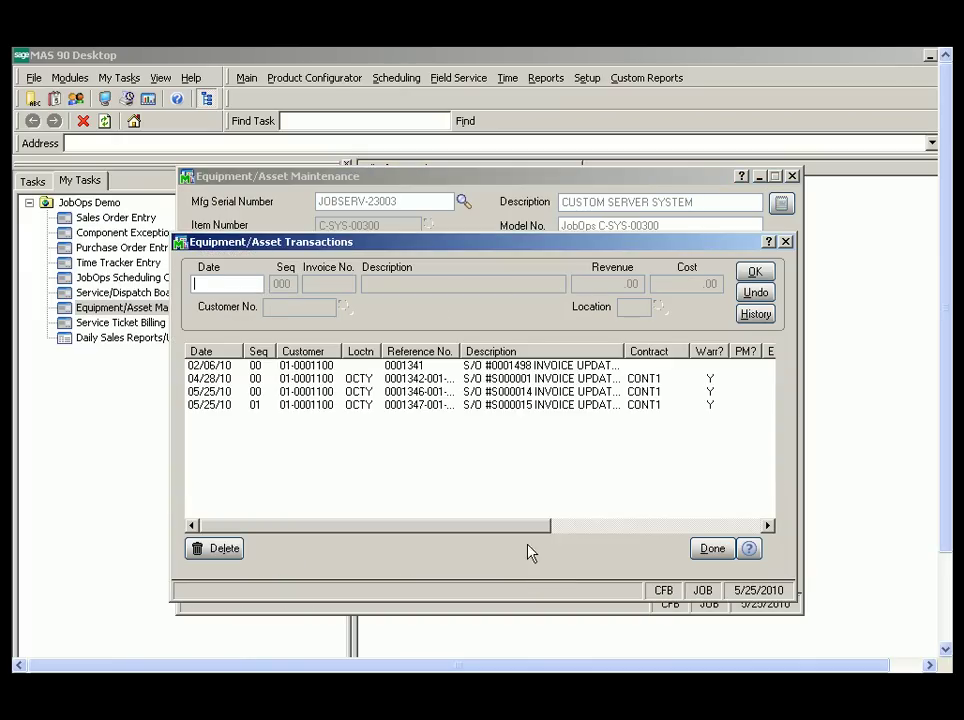
pyautogui.click(394, 368)
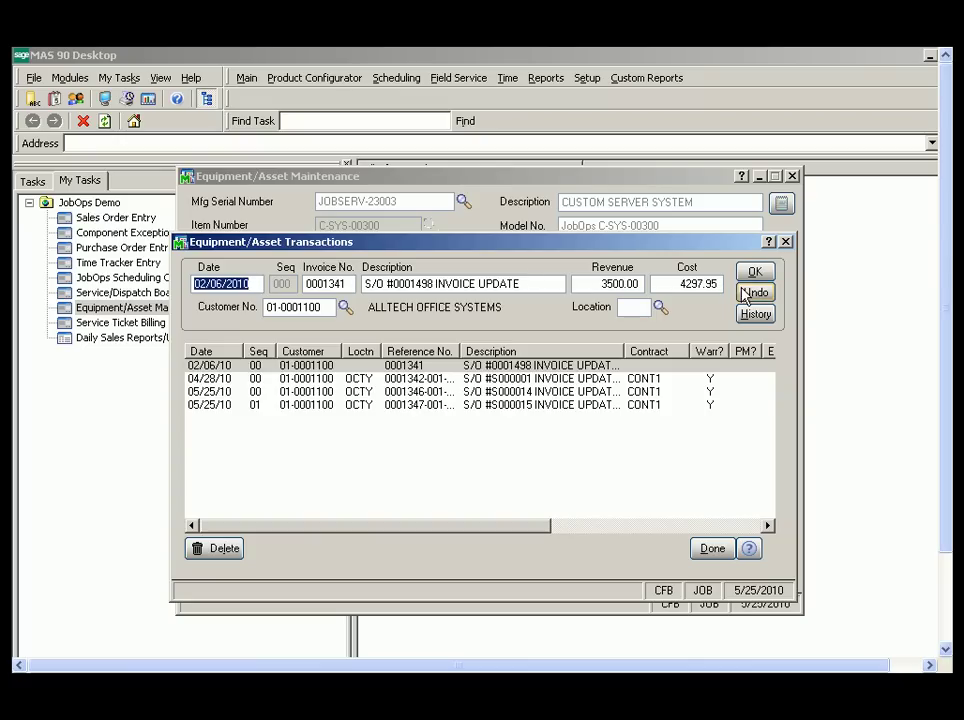
pyautogui.click(768, 315)
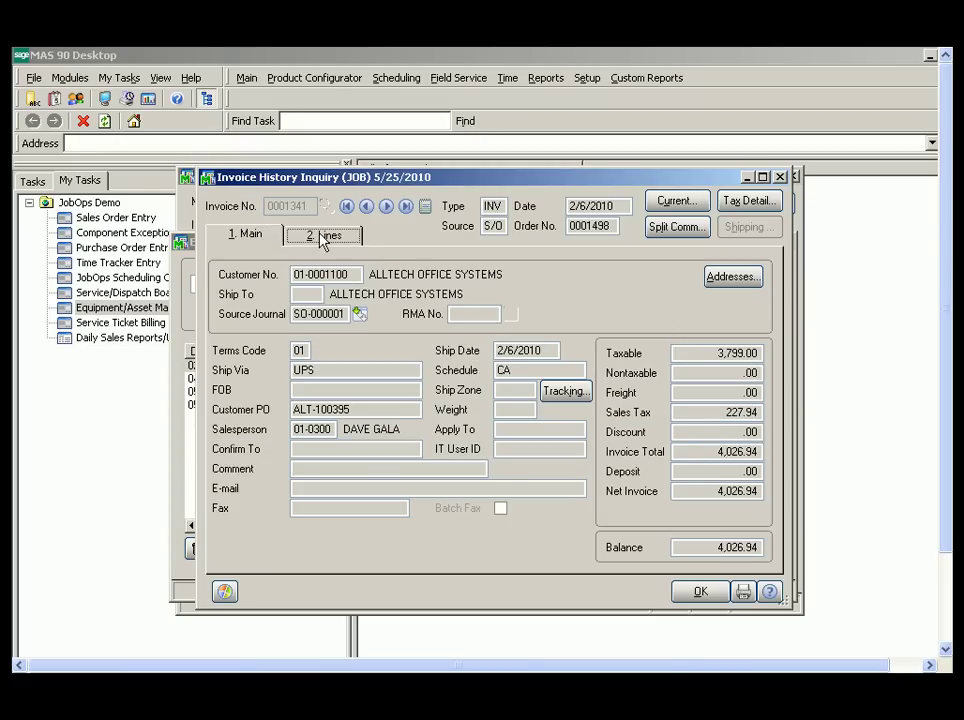
pyautogui.click(322, 241)
pyautogui.click(330, 293)
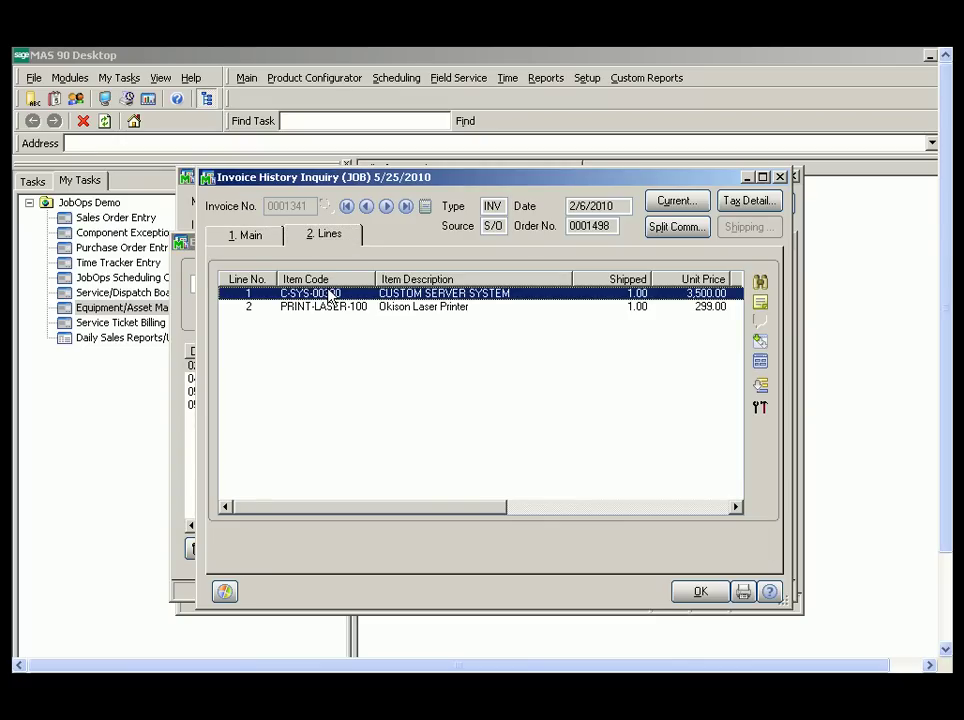
# - Inspect the C-SYS-00300 line's work ticket parts for step 010, including DDRIV-00035, and close both the ticket and invoice inquiries
pyautogui.click(760, 410)
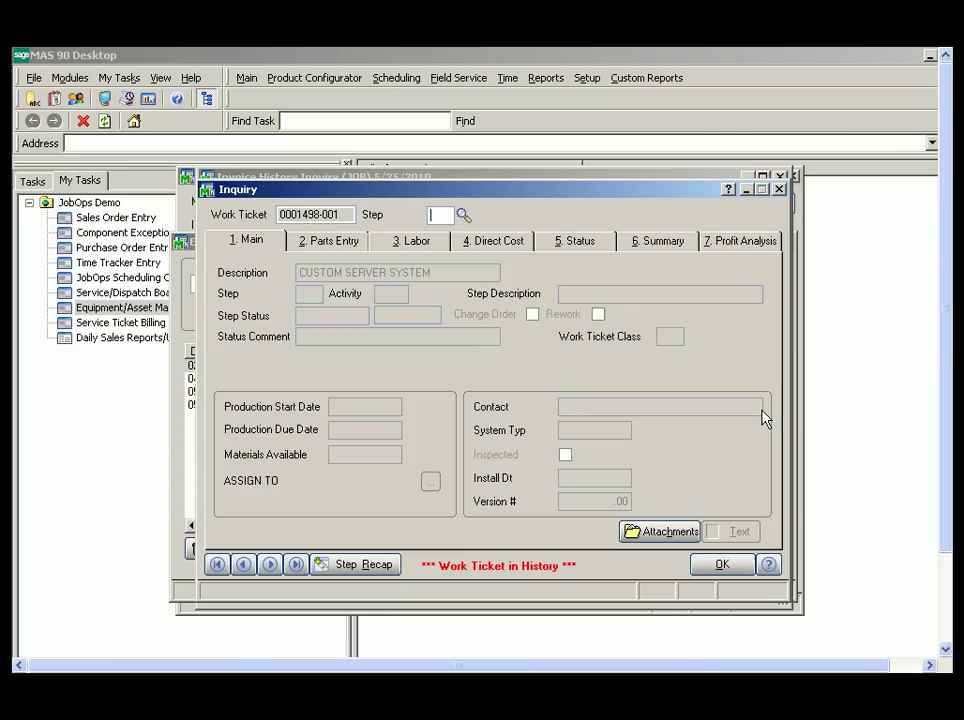
pyautogui.click(270, 564)
pyautogui.click(326, 241)
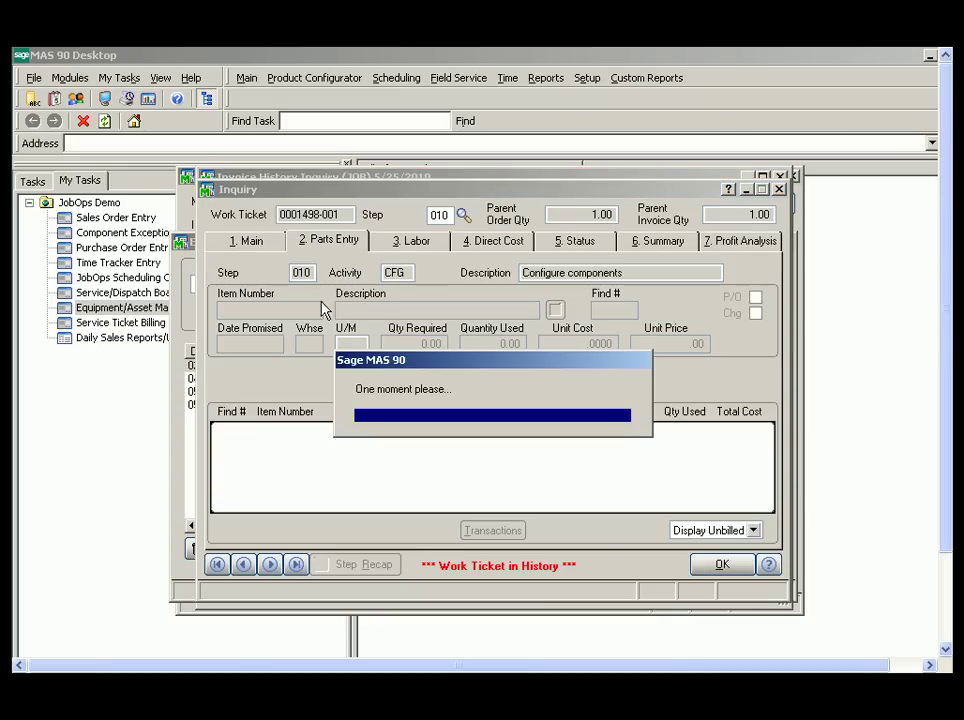
pyautogui.click(347, 457)
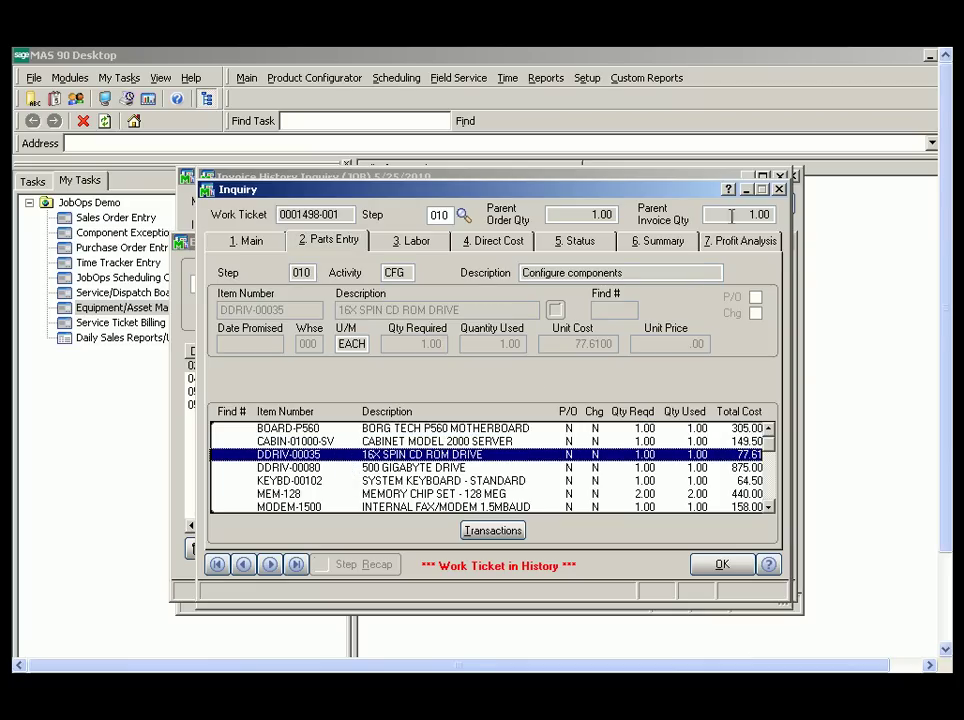
pyautogui.click(780, 190)
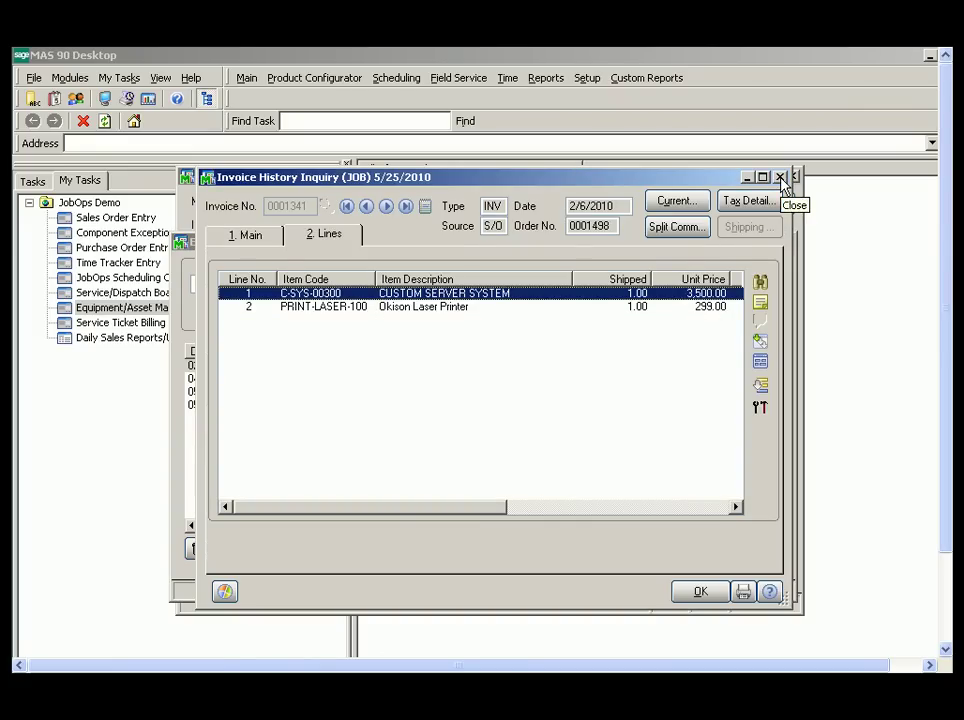
pyautogui.click(782, 180)
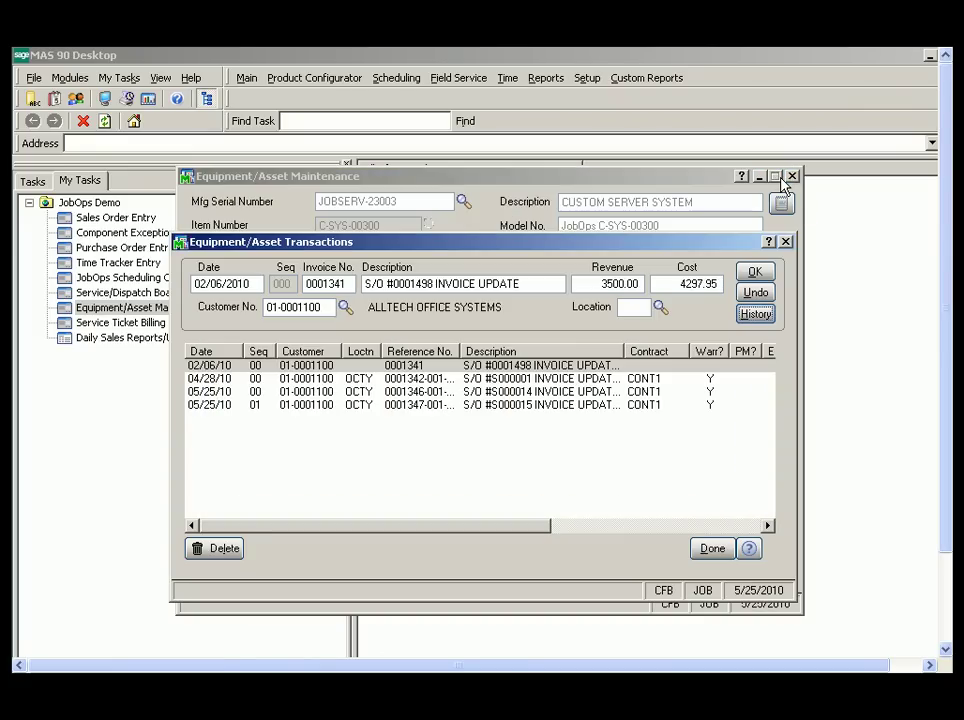
# - Check the server's remaining transactions, review the invoice lines of the last 05/25/10 entry including /EXPENSE, and close the transactions
pyautogui.click(448, 382)
pyautogui.click(449, 391)
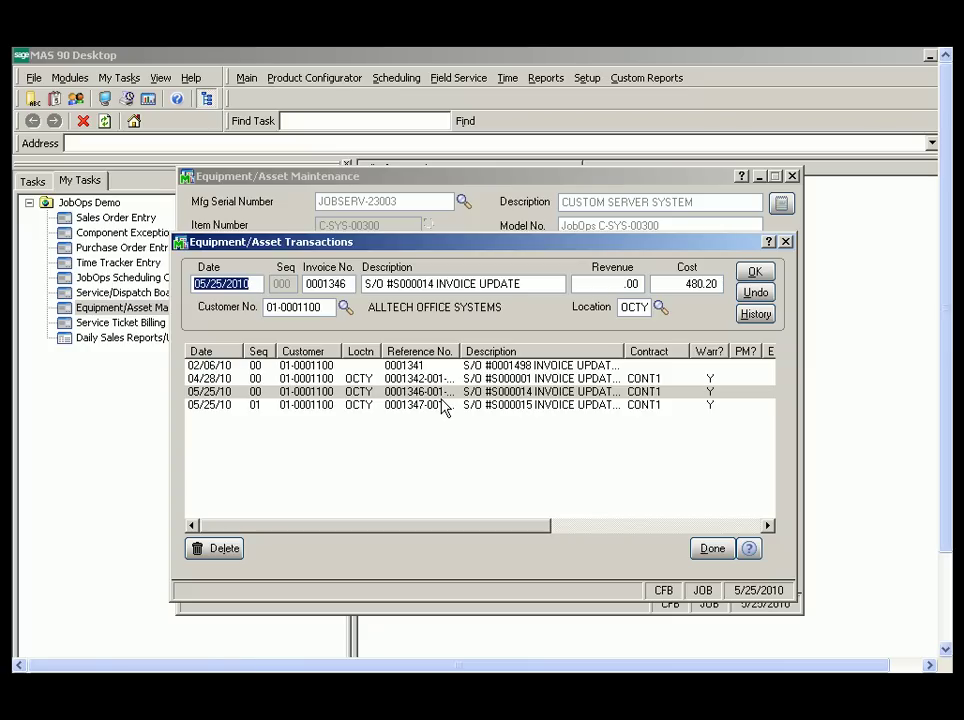
pyautogui.click(441, 405)
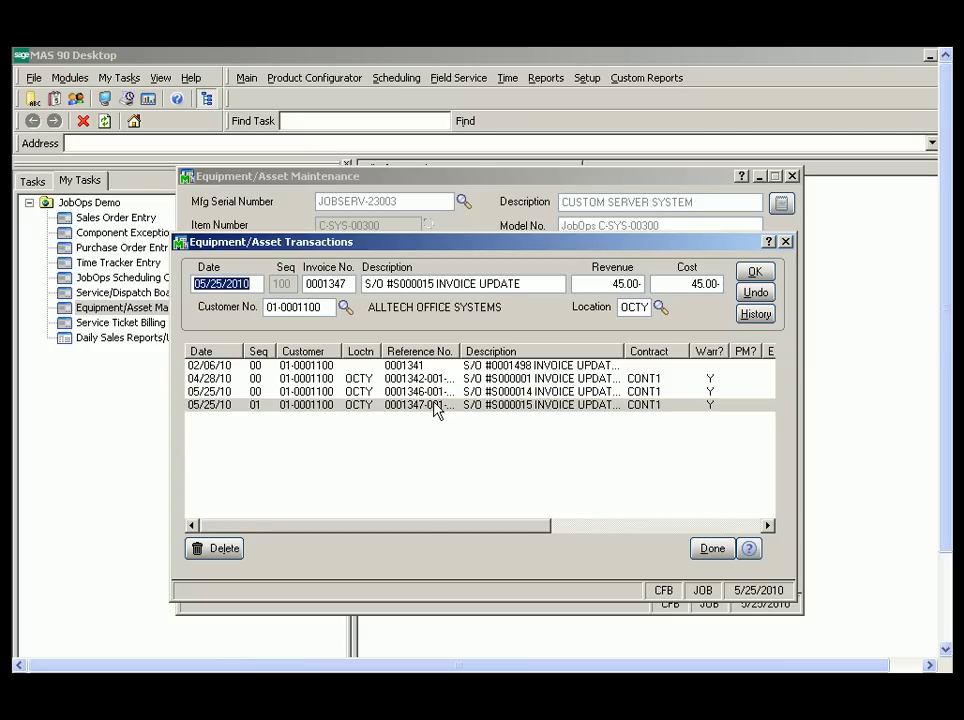
pyautogui.click(756, 316)
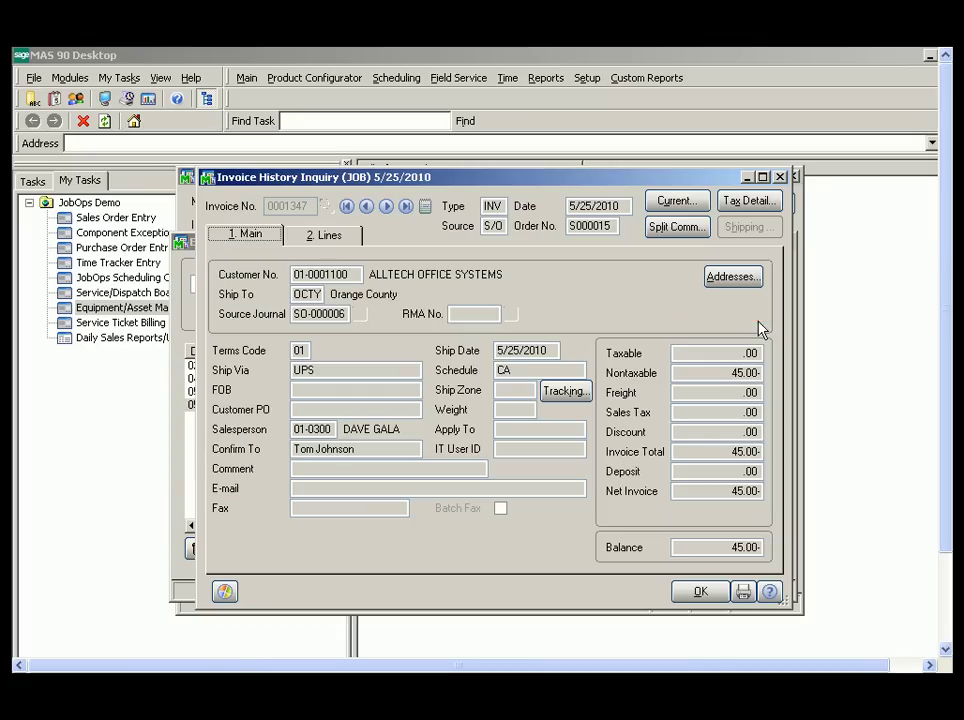
pyautogui.click(314, 242)
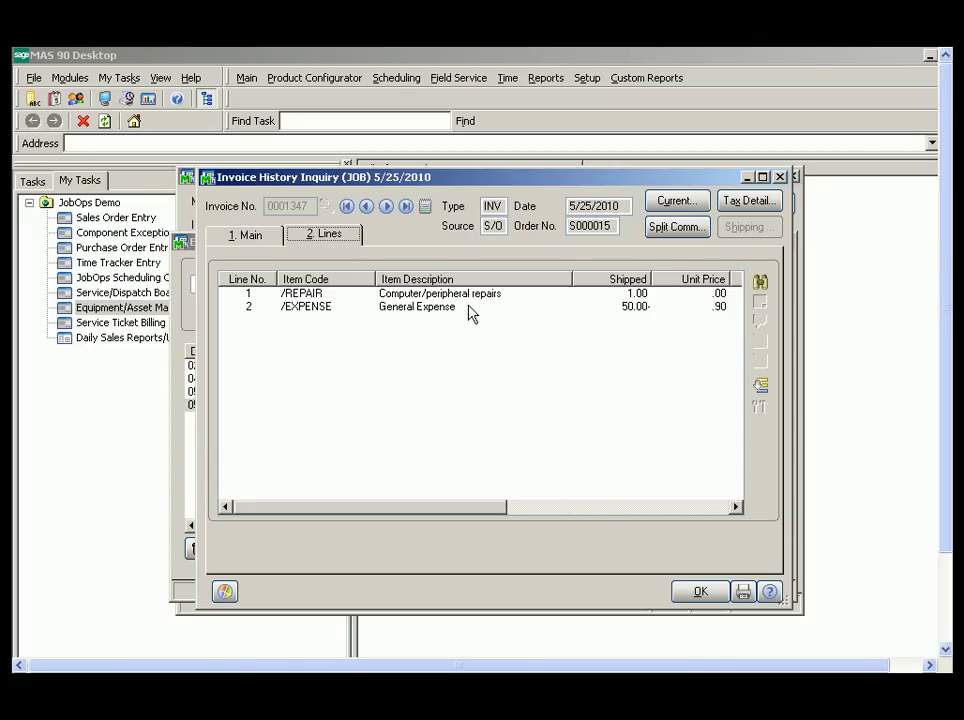
pyautogui.click(453, 308)
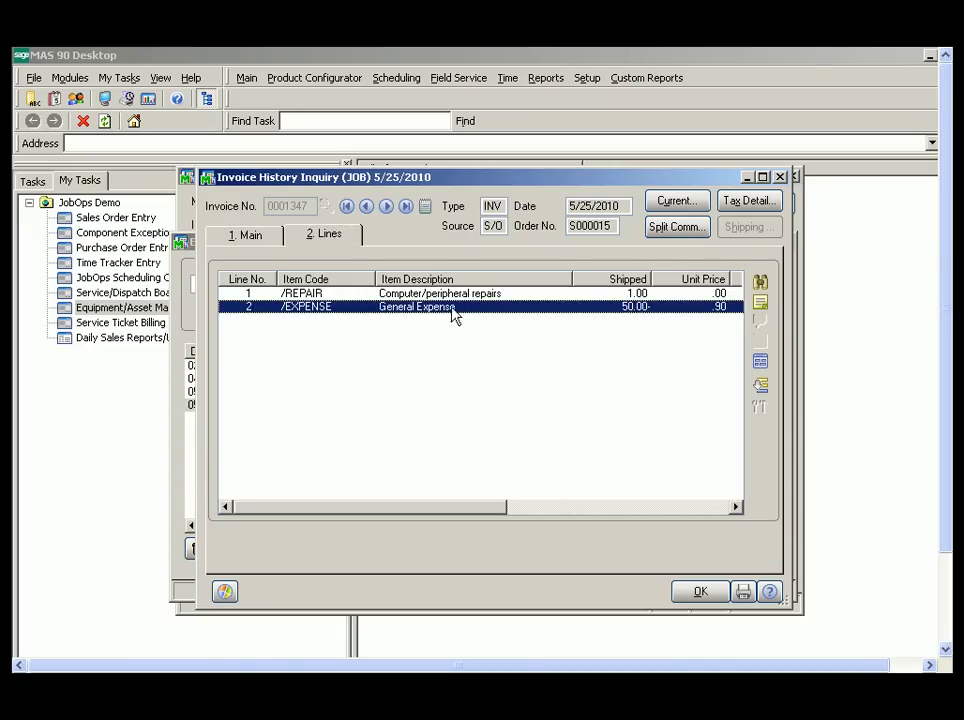
pyautogui.click(780, 177)
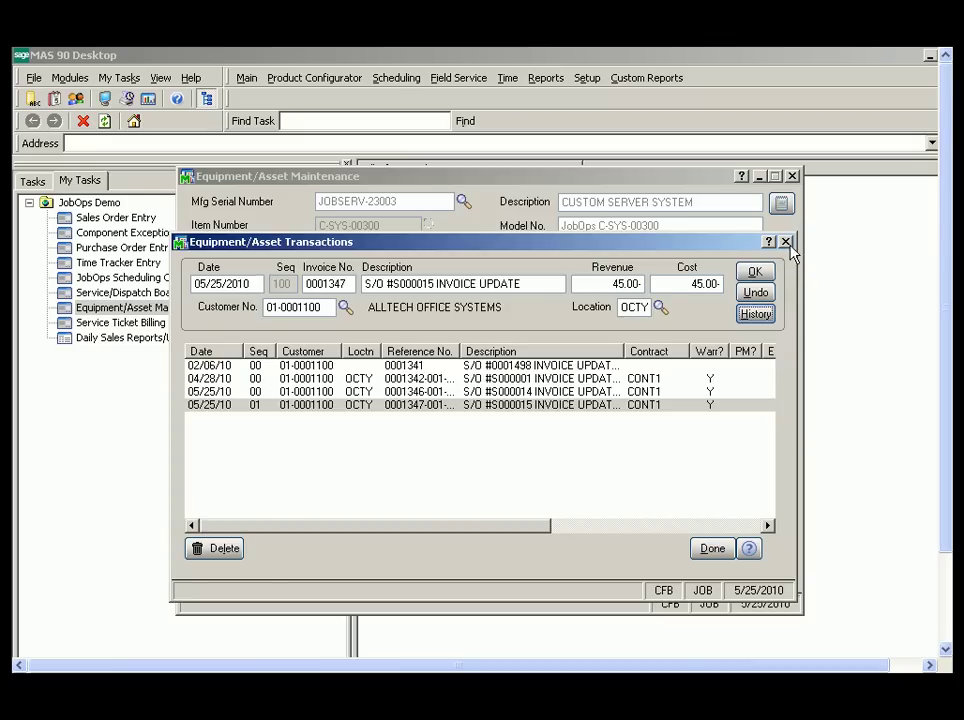
pyautogui.click(785, 241)
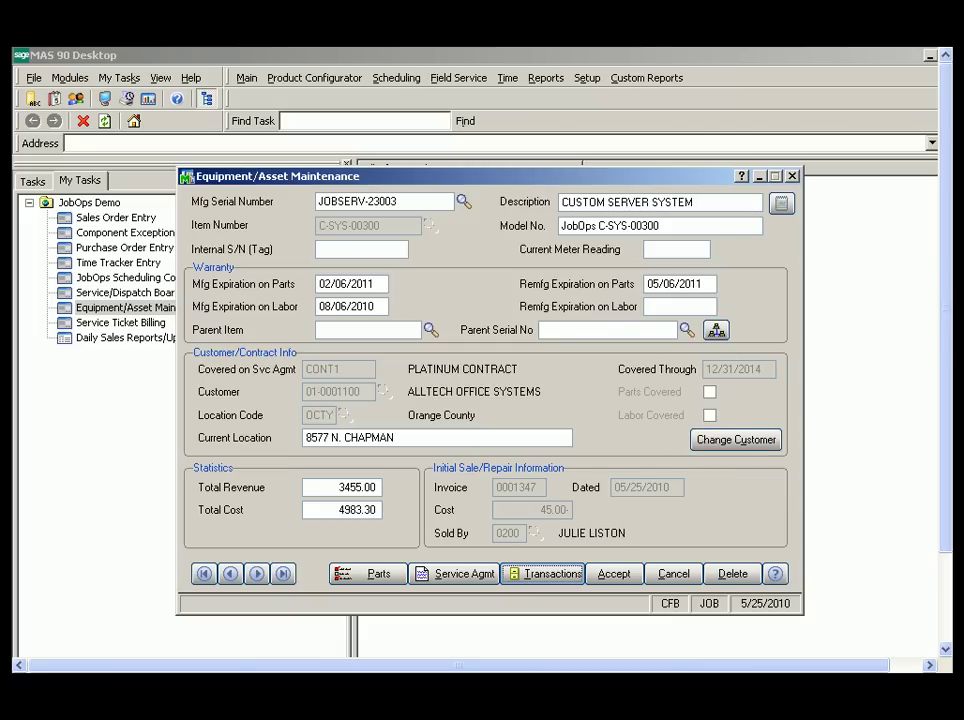
# - Examine the server's equipment configuration, checking its drive, memory, modem and monitor components and the Okison Laser Printer's quick fix kit
pyautogui.click(716, 331)
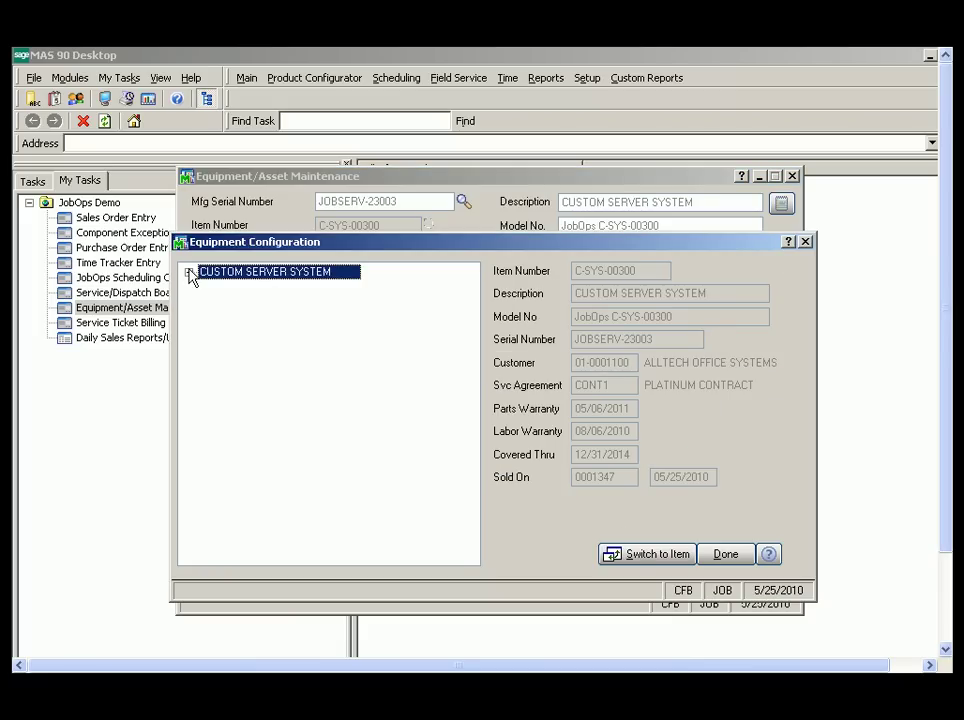
pyautogui.doubleClick(210, 273)
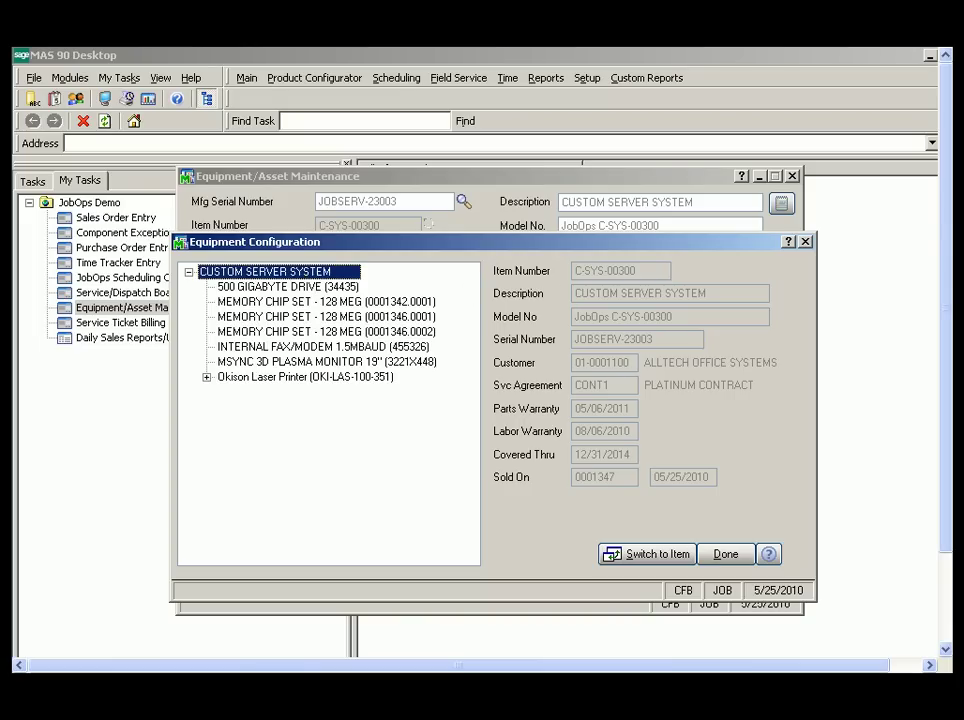
pyautogui.click(345, 287)
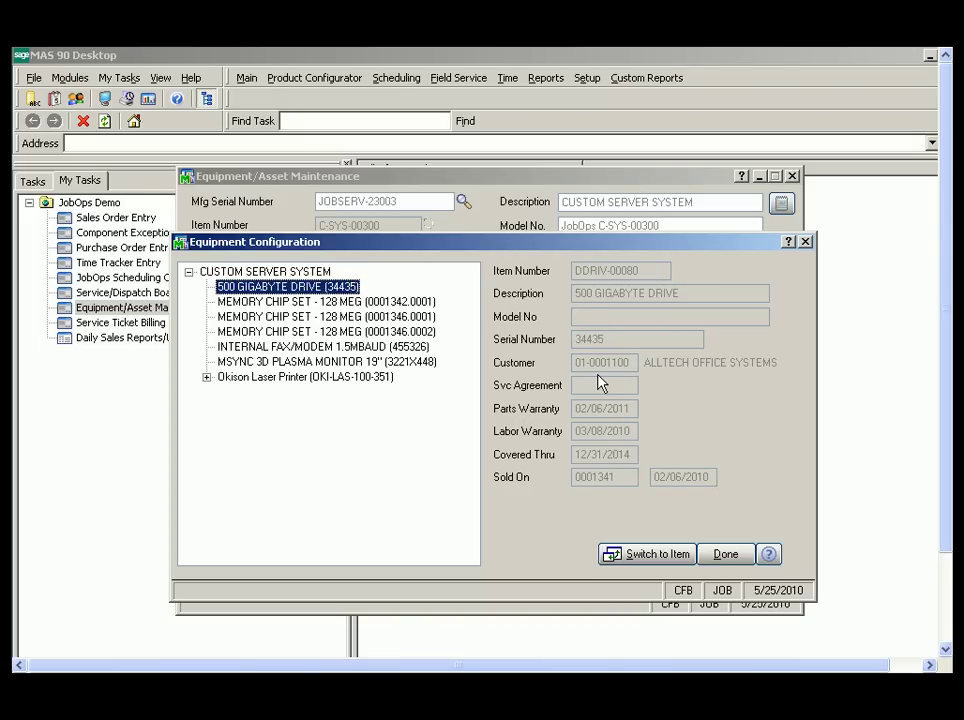
pyautogui.click(368, 302)
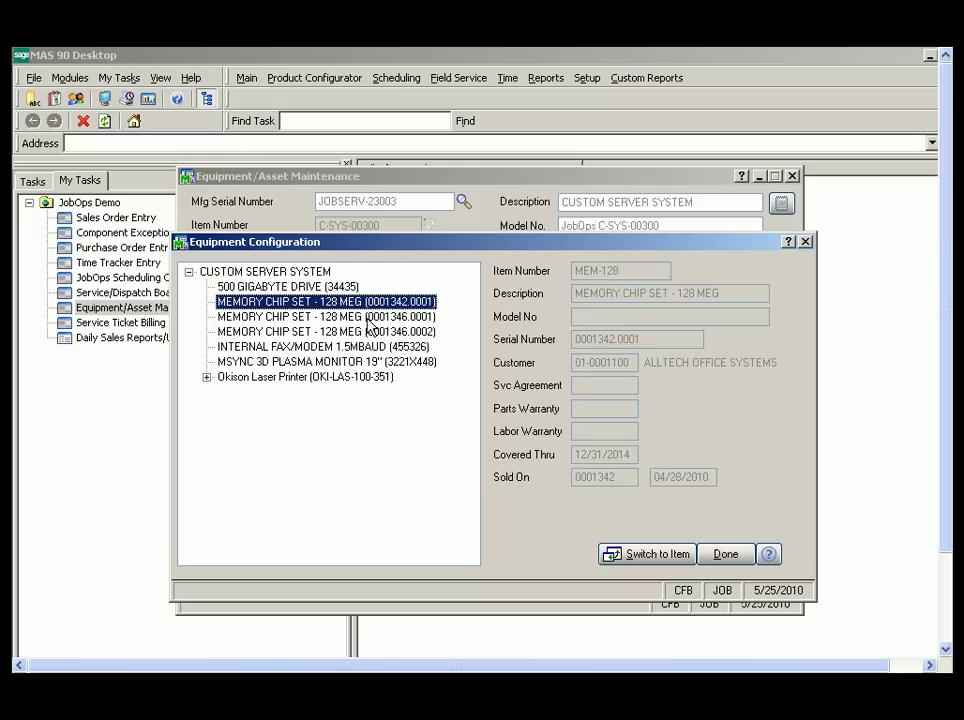
pyautogui.click(370, 316)
pyautogui.click(400, 332)
pyautogui.click(372, 347)
pyautogui.click(366, 361)
pyautogui.click(206, 377)
pyautogui.click(282, 392)
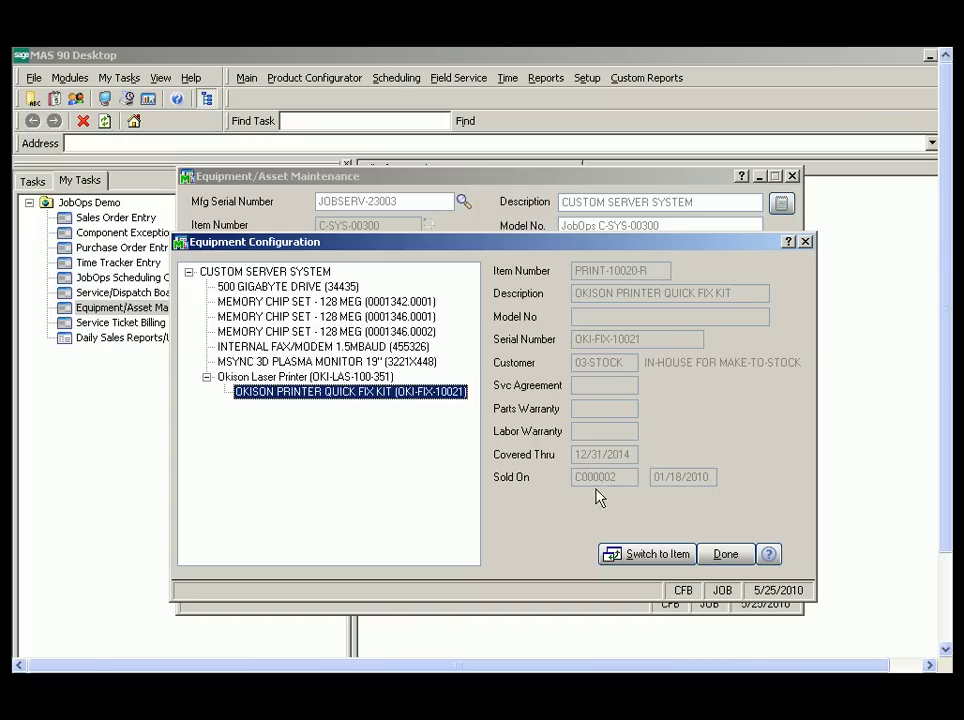
# - Switch to the 500 GIGABYTE DRIVE component's asset record and check its parts requirements
pyautogui.click(300, 287)
pyautogui.click(645, 553)
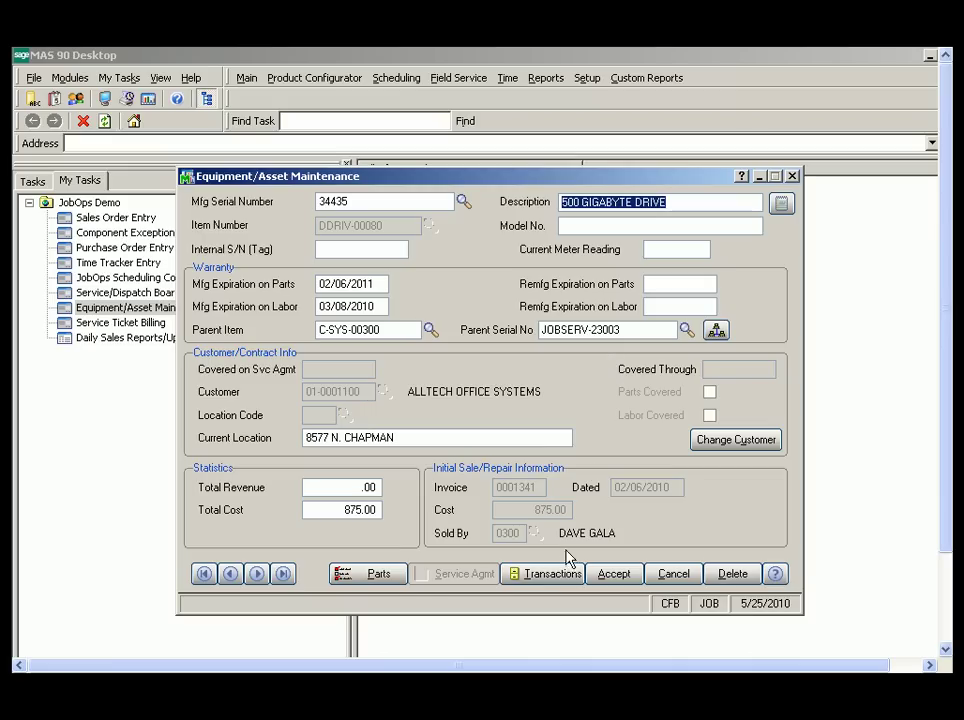
pyautogui.click(379, 578)
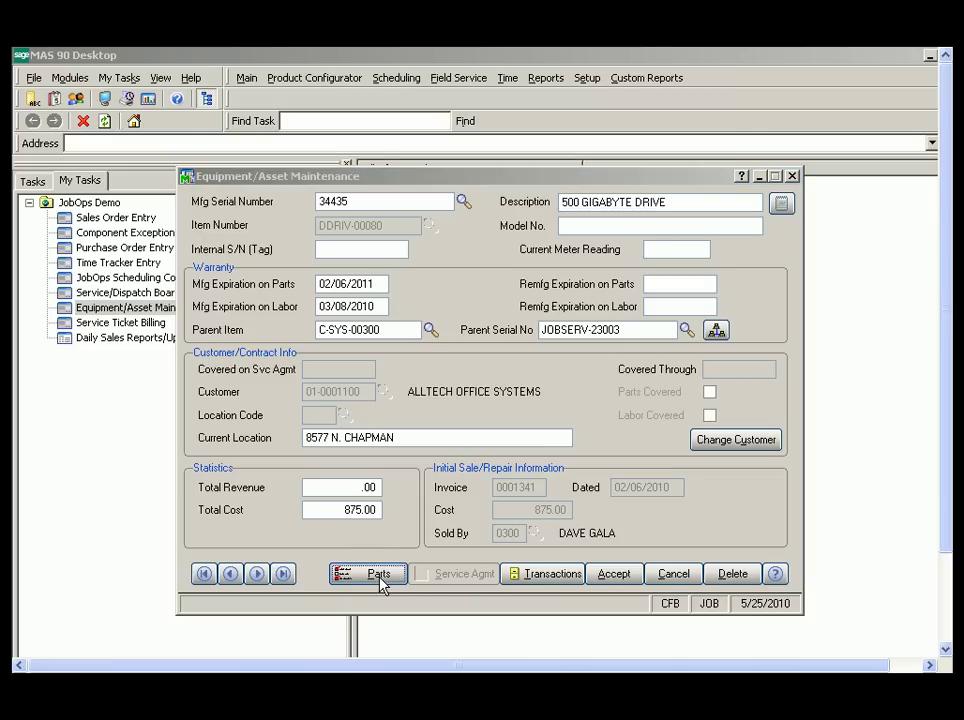
pyautogui.press('Return')
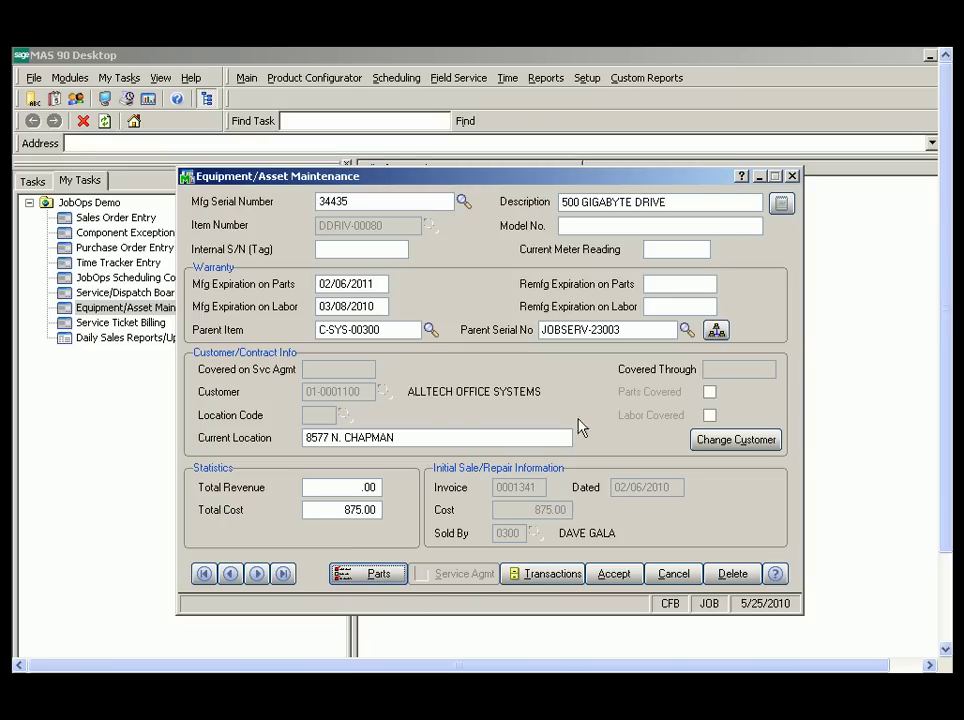
# - Return to the parent CUSTOM SERVER SYSTEM asset record through the drive's equipment configuration
pyautogui.click(716, 330)
pyautogui.doubleClick(260, 272)
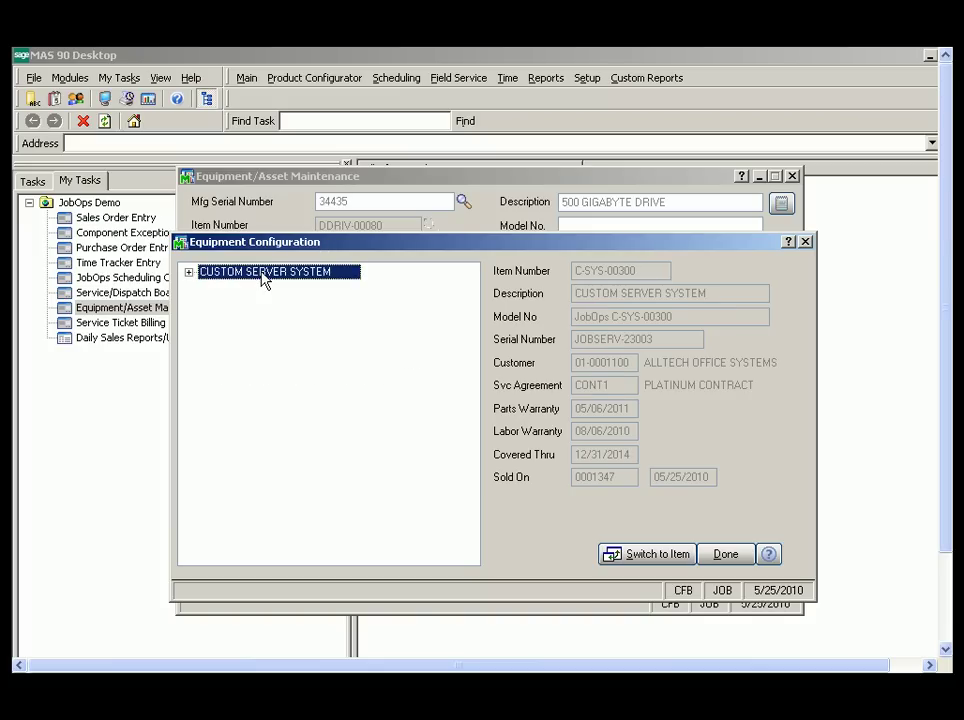
pyautogui.click(648, 555)
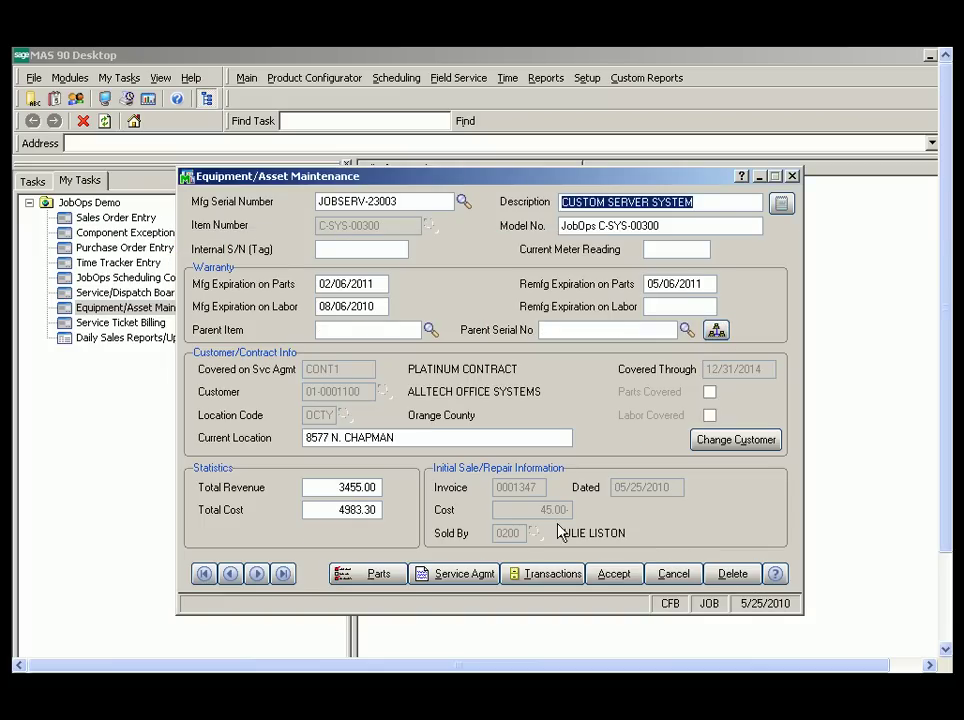
# - Review the server's parts requirements and availability for BOARD-P560, CABIN-01000-IH and MEM-64, and close the list
pyautogui.click(390, 575)
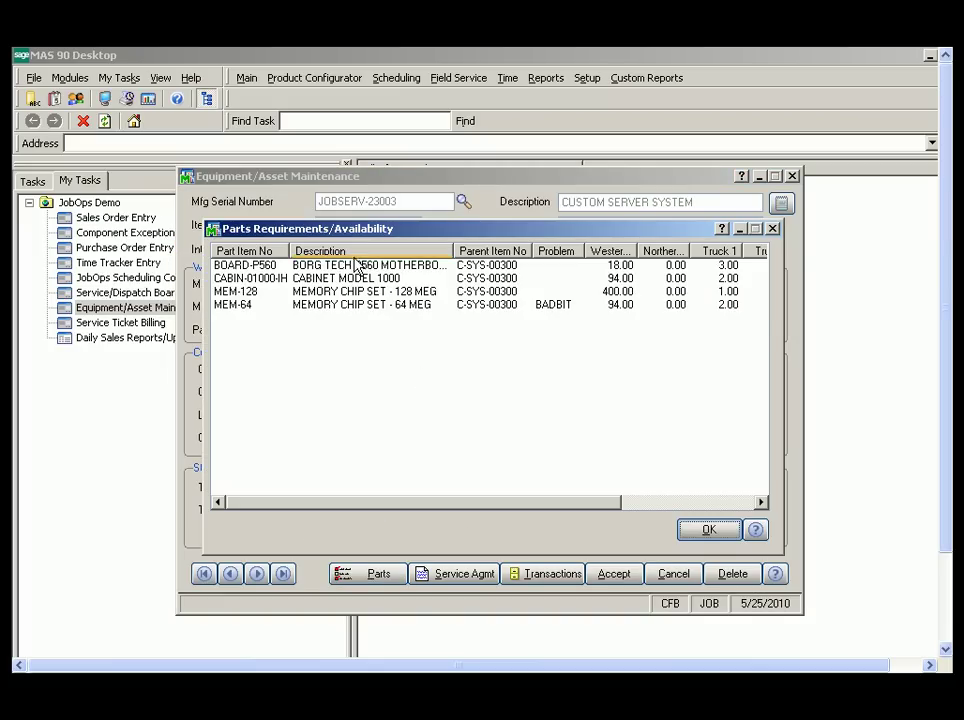
pyautogui.click(352, 267)
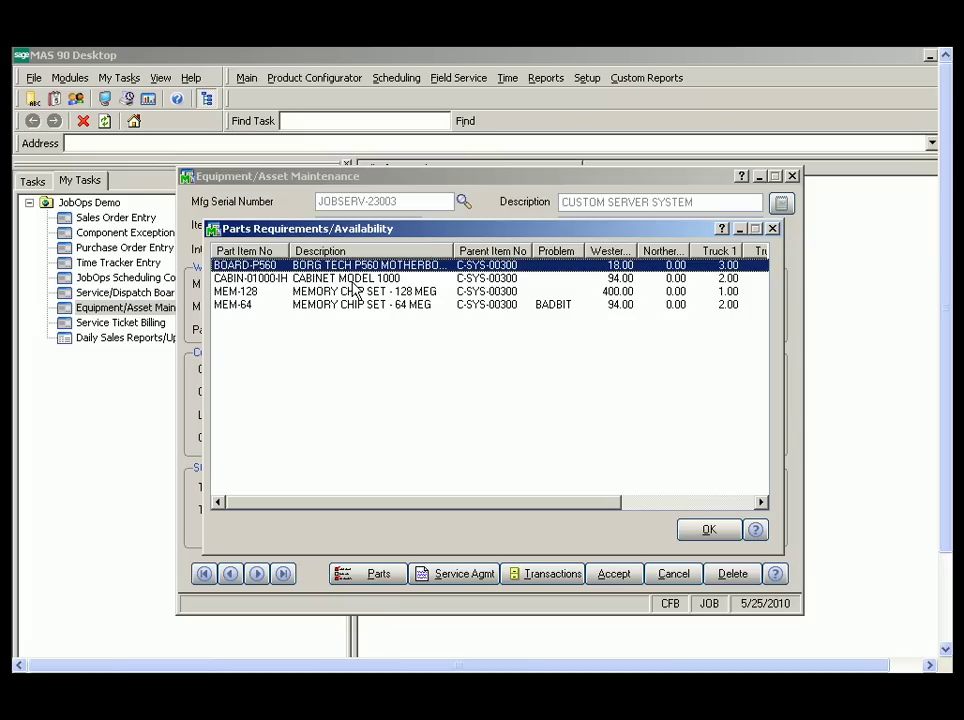
pyautogui.click(352, 279)
pyautogui.click(350, 306)
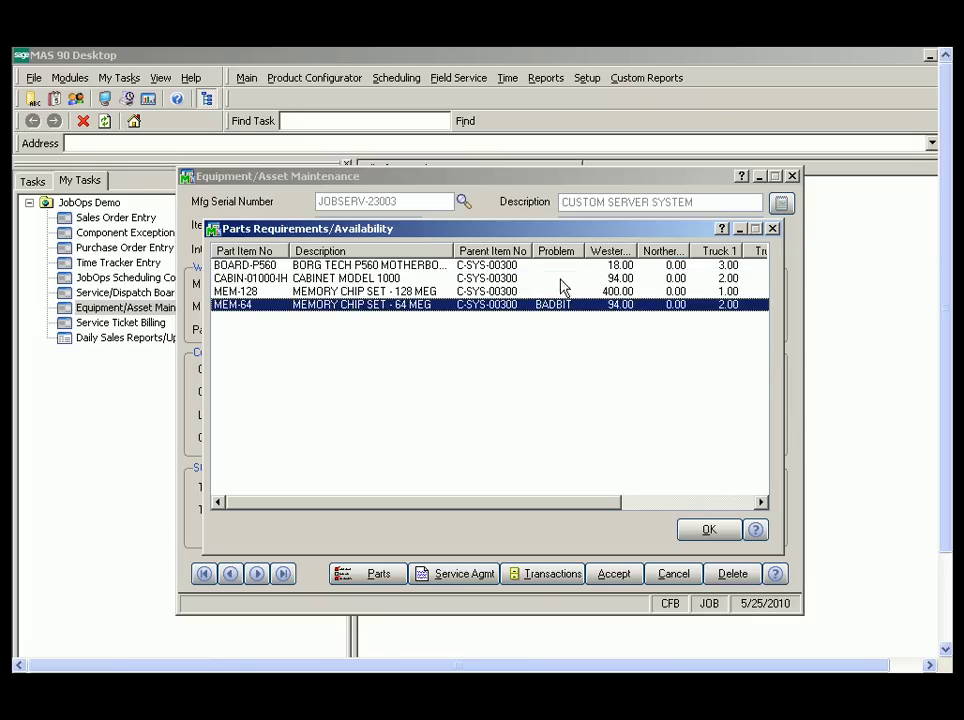
pyautogui.click(773, 229)
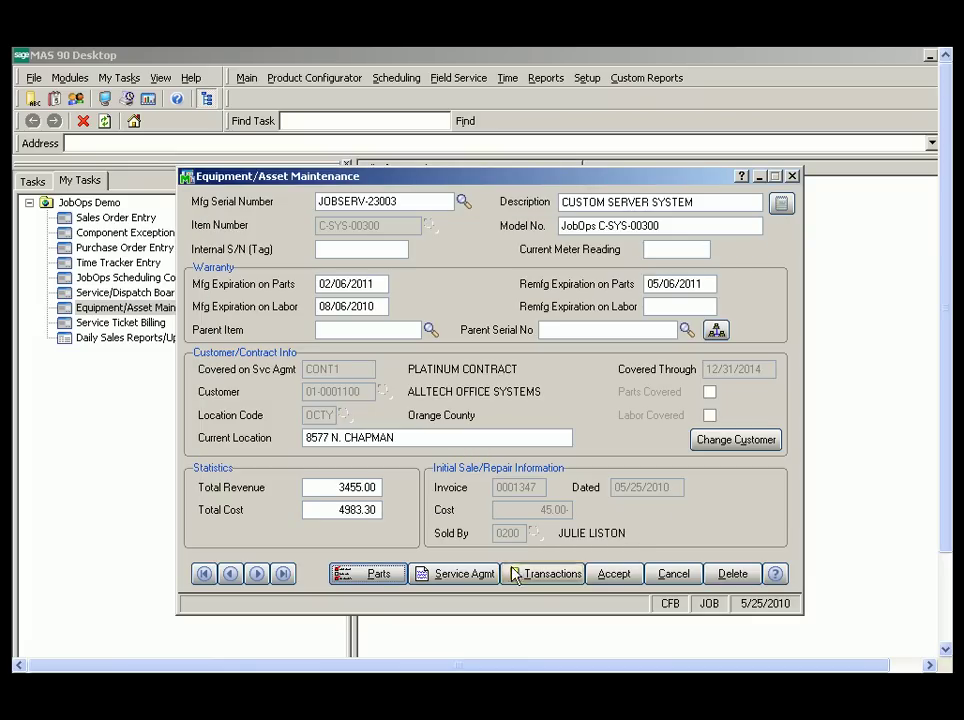
# - Review the server's service agreement detail record, accept the asset record, and exit Equipment/Asset Maintenance
pyautogui.click(462, 574)
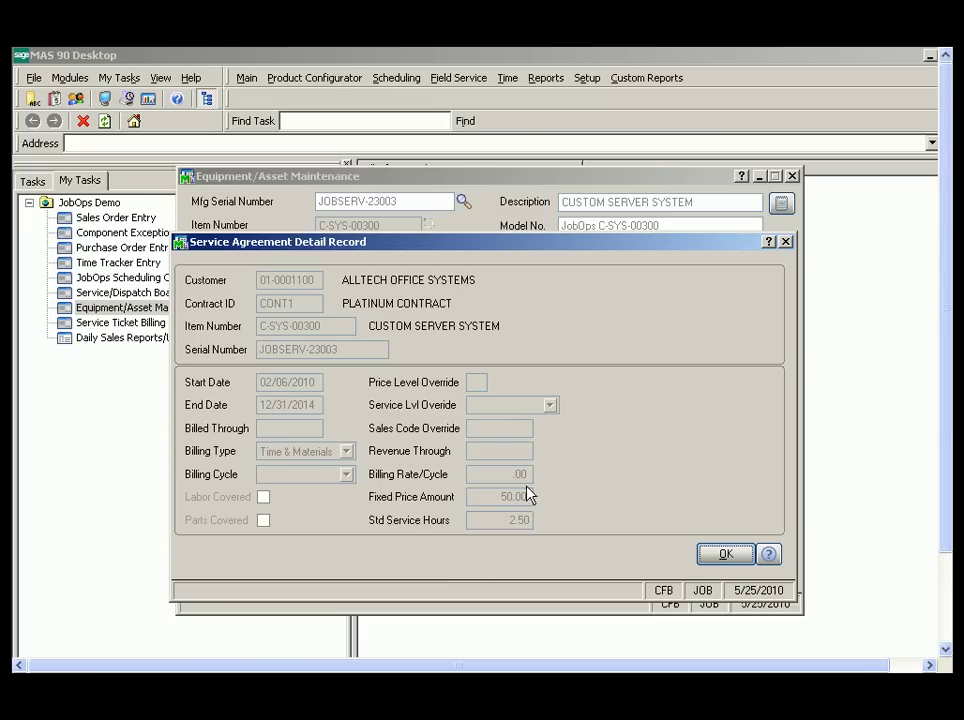
pyautogui.click(787, 243)
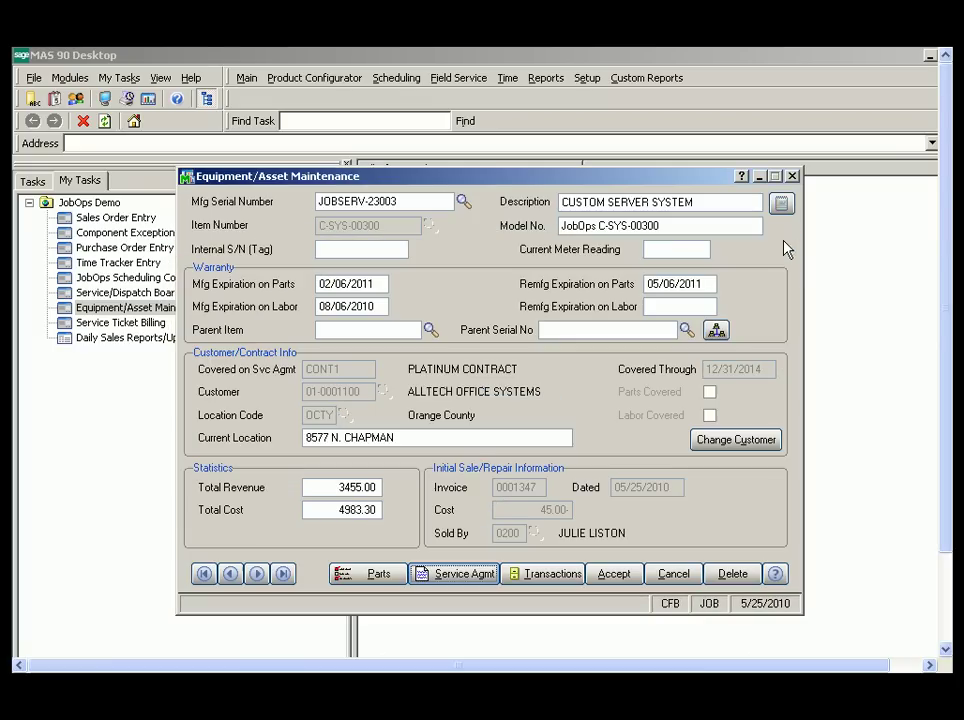
pyautogui.click(614, 574)
pyautogui.press('Escape')
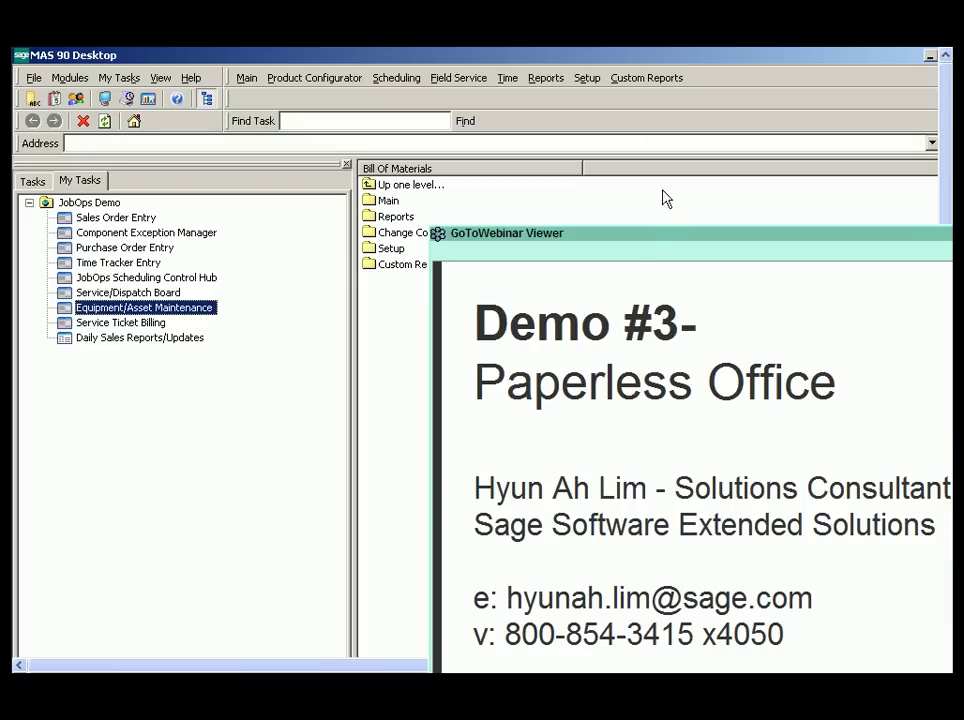
pyautogui.moveTo(645, 239); pyautogui.dragTo(385, 120)
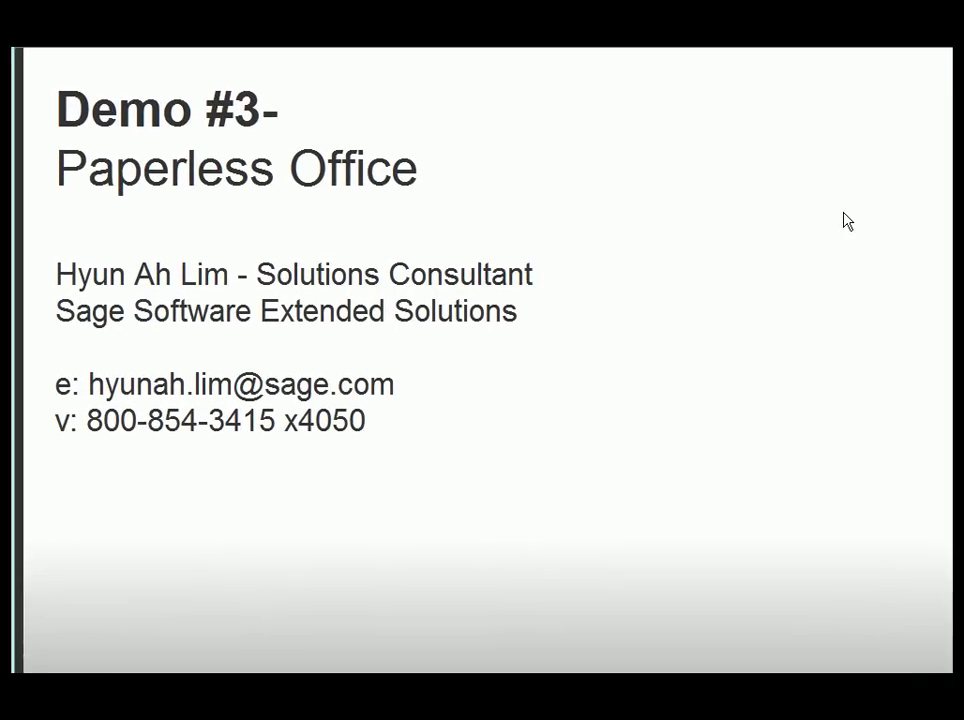